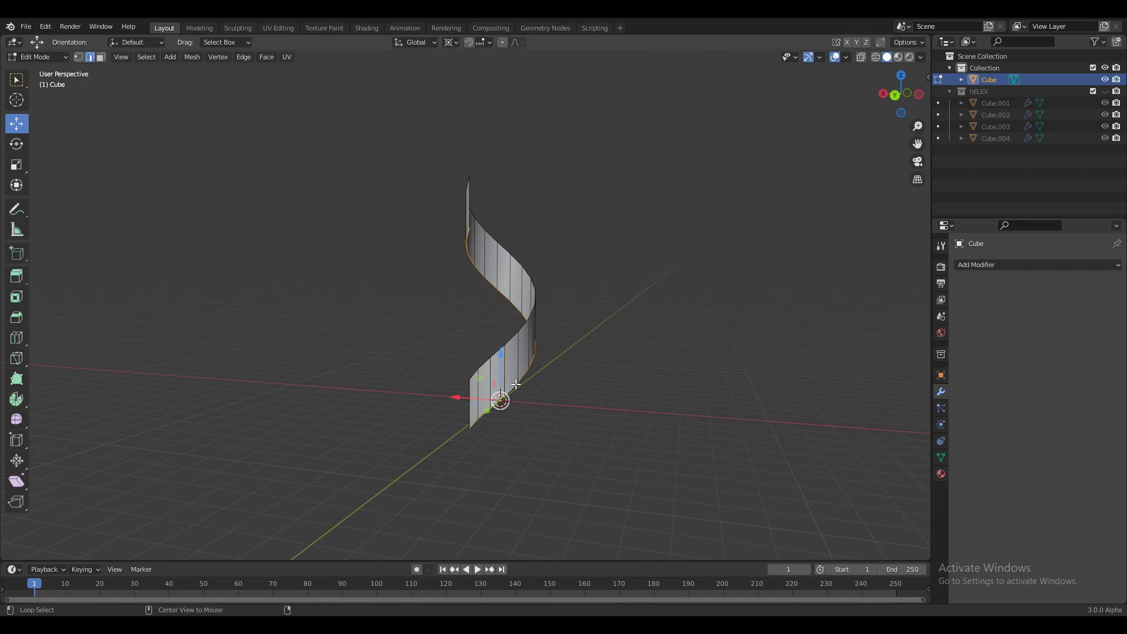
Delete the selected lower edge loop of the helix strip so only its single upper line of vertices remains
key("ctrl+Tab")
key("x")
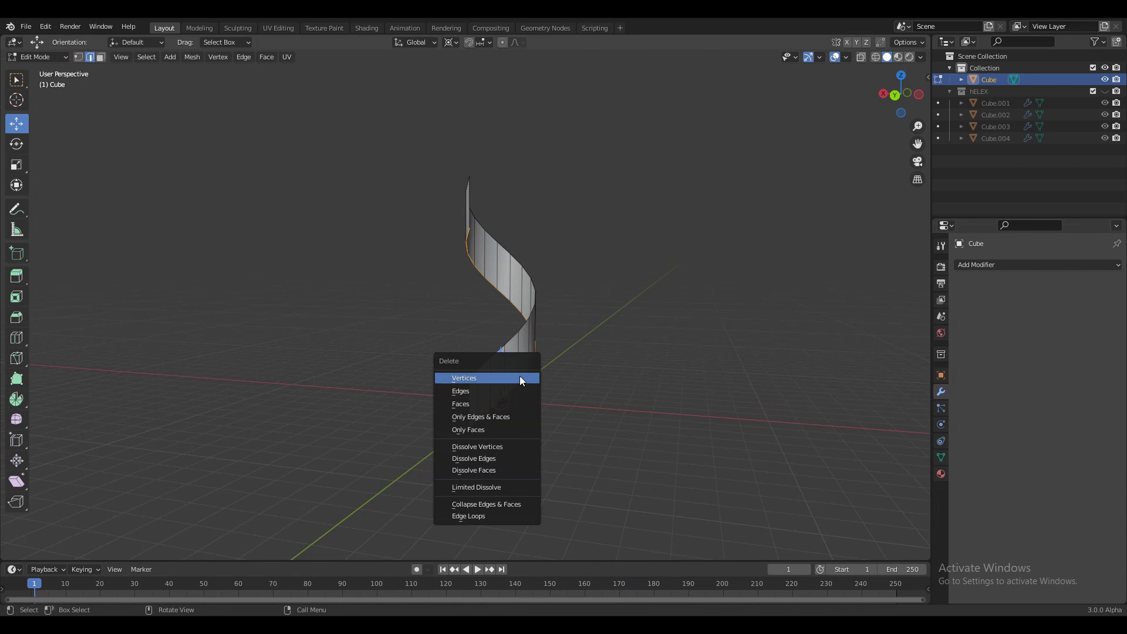
left_click(517, 376)
key("Tab")
middle_click_drag(518, 364, 668, 248)
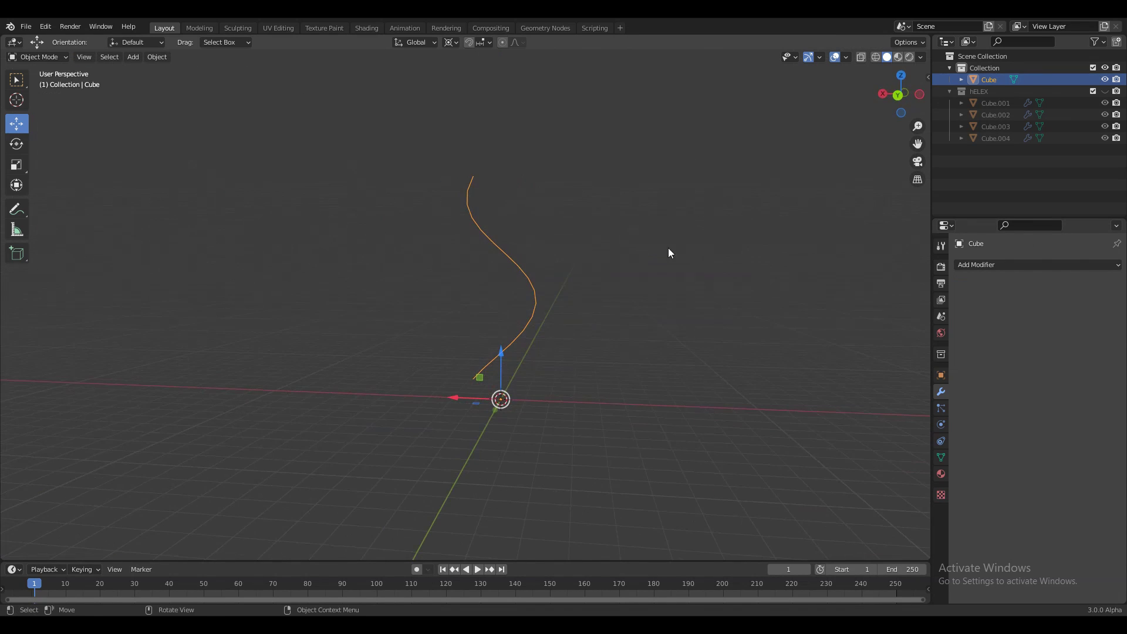
Open the helix line for editing in back orthographic view and set the transform pivot point to Active Element
left_click(898, 95)
key("Tab")
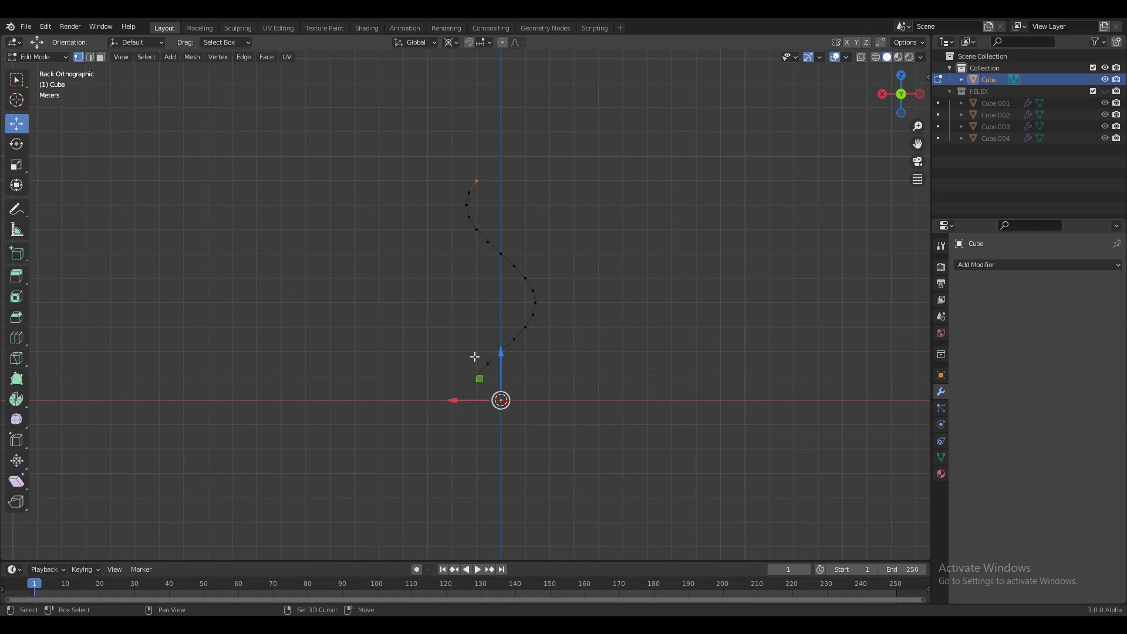
middle_click_drag(504, 204, 505, 274, "shift")
key("alt+a")
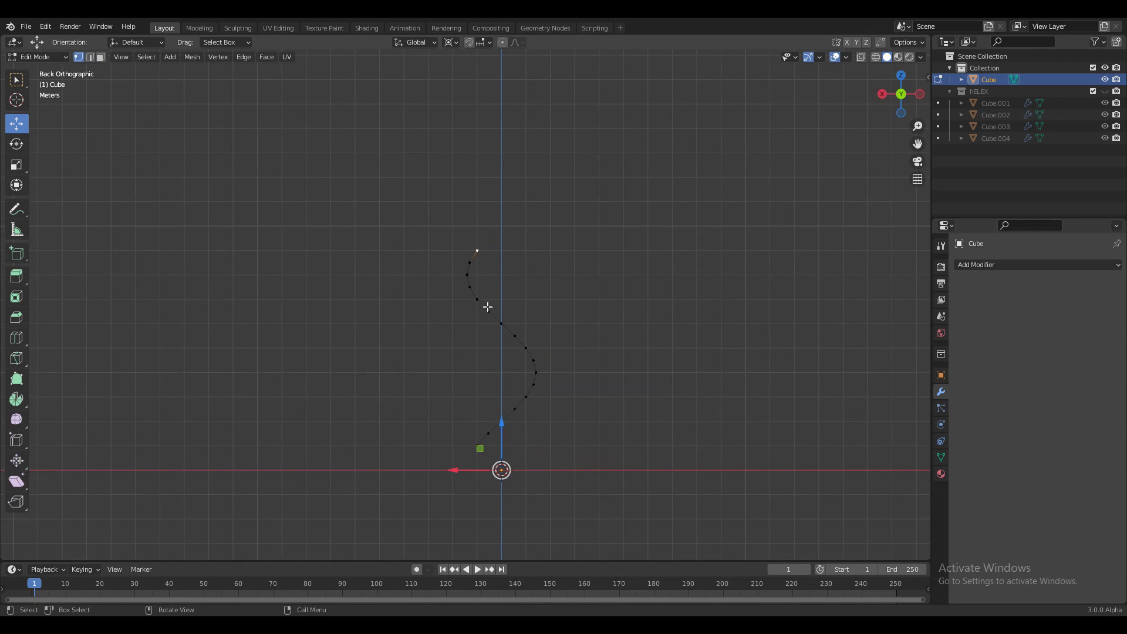
right_click(463, 277)
left_click(451, 42)
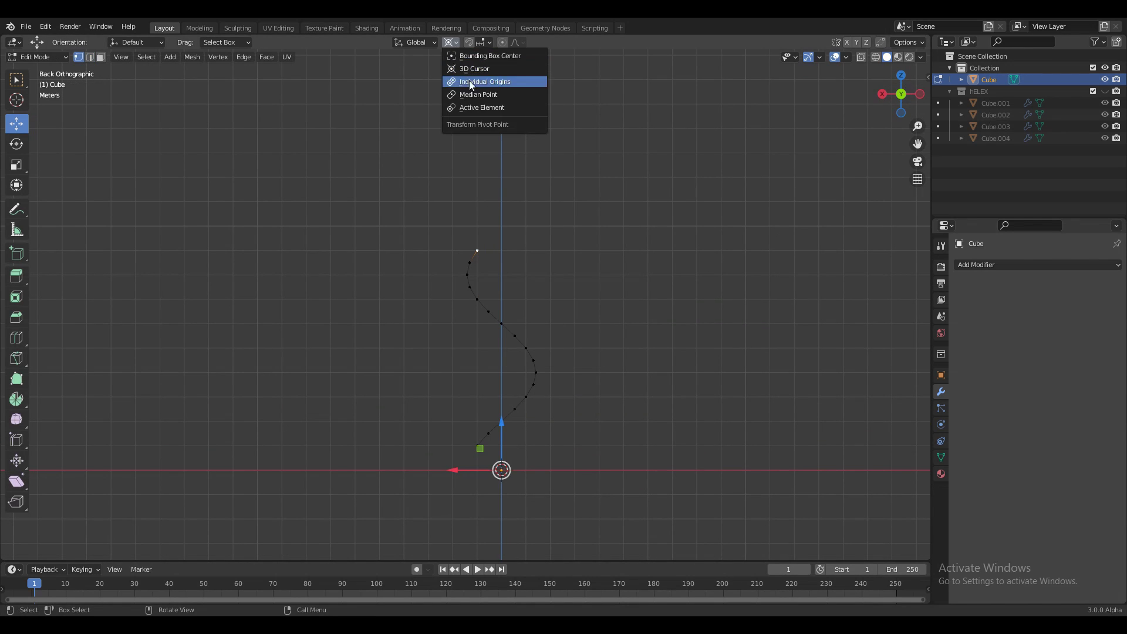
left_click(472, 106)
Extrude the helix line's top end vertex straight up by 4 m along Z
middle_click_drag(518, 247, 507, 220, "ctrl")
middle_click_drag(508, 220, 518, 304, "shift")
key("e")
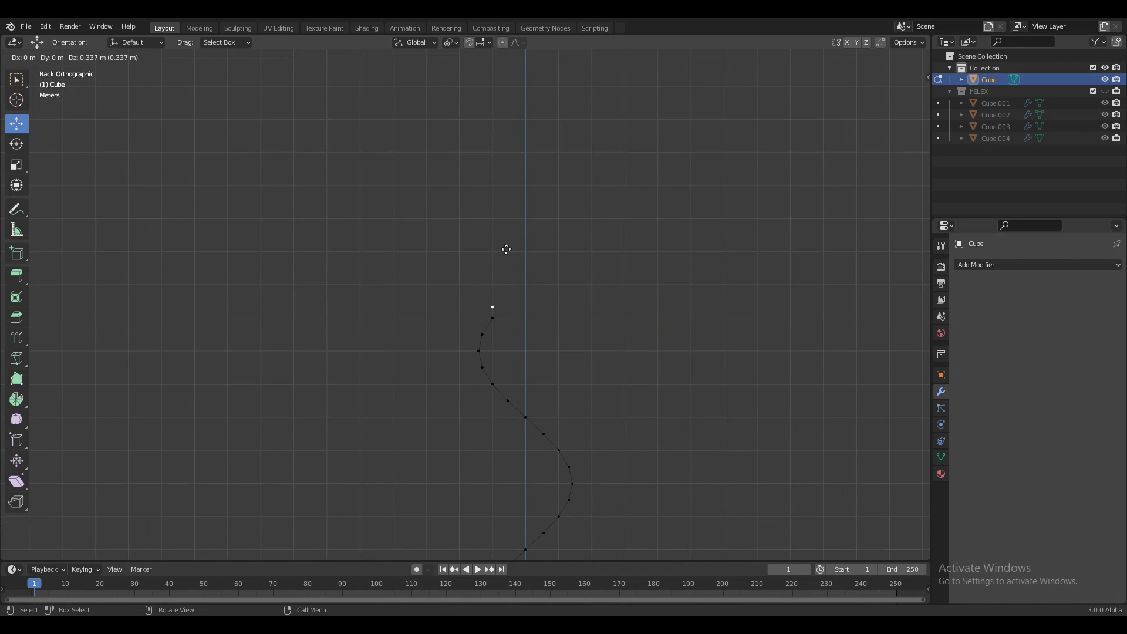
right_click(500, 196)
left_click_drag(492, 272, 493, 268)
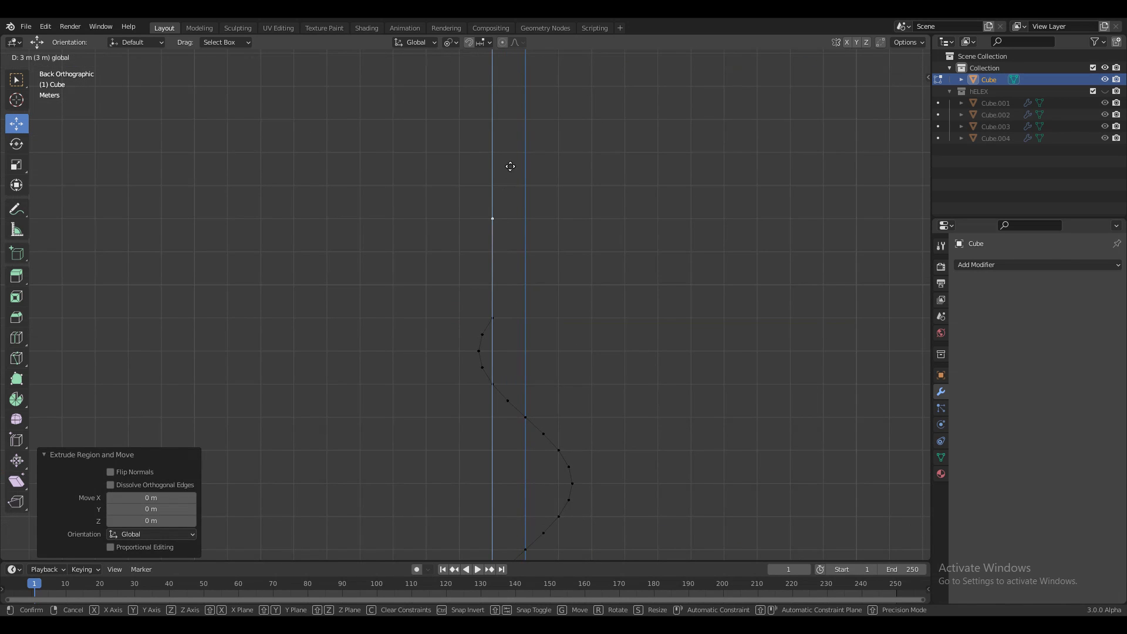
left_click_drag(510, 167, 510, 157)
scroll(510, 253, "down", 4)
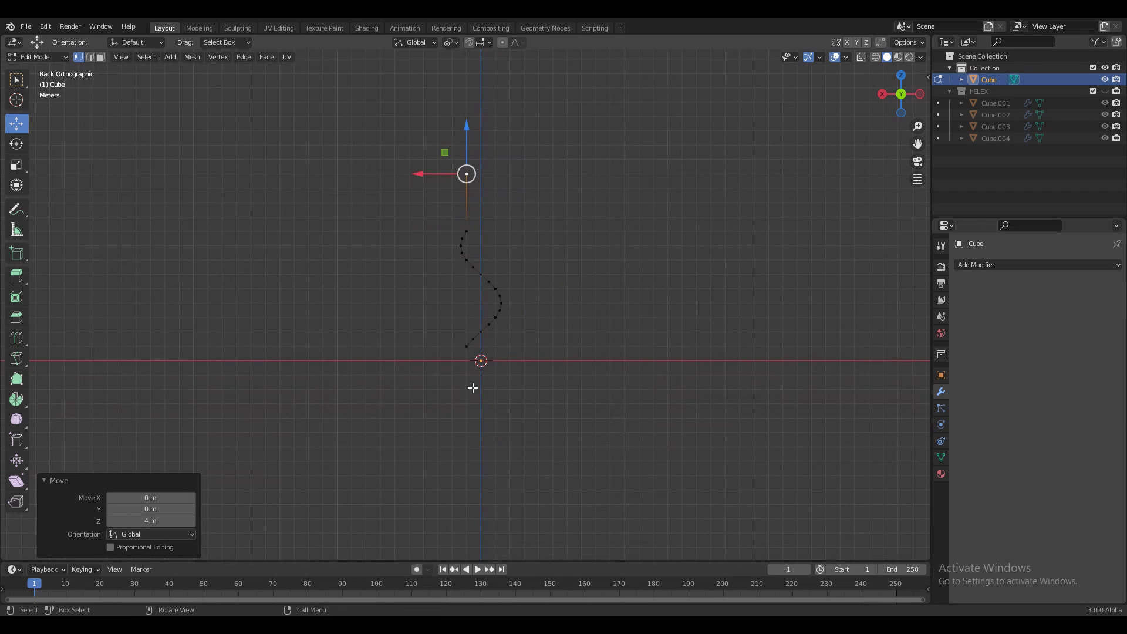
Extrude the helix line's bottom end vertex straight down by 4 m along Z
left_click(466, 348)
scroll(474, 327, "up", 2)
key("e")
right_click(475, 338)
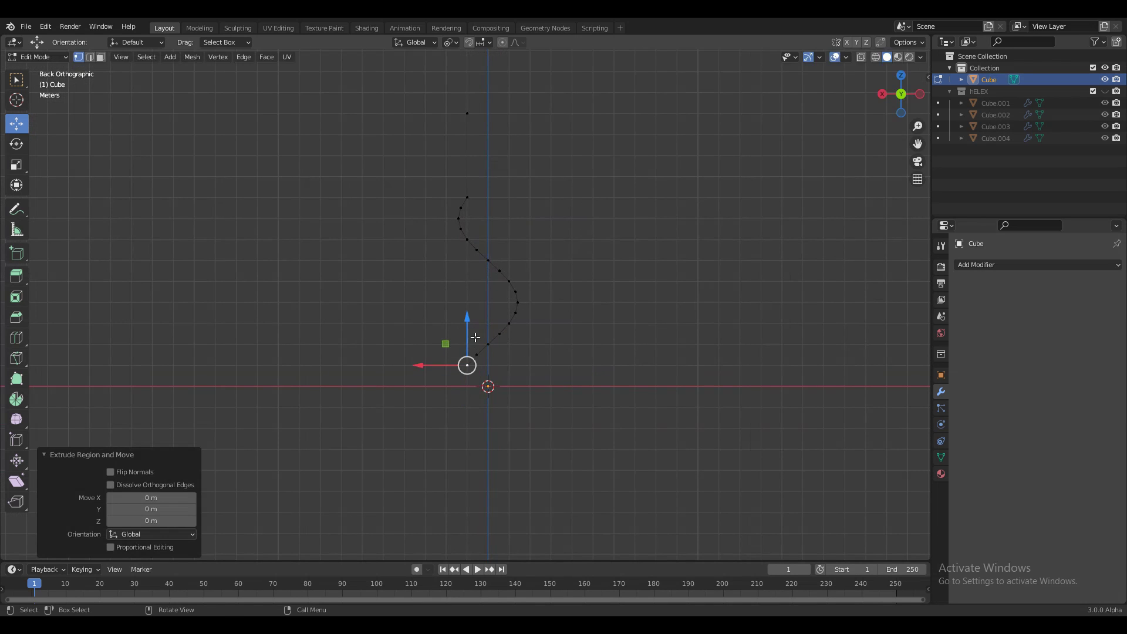
left_click_drag(468, 335, 473, 376)
left_click_drag(478, 415, 478, 415)
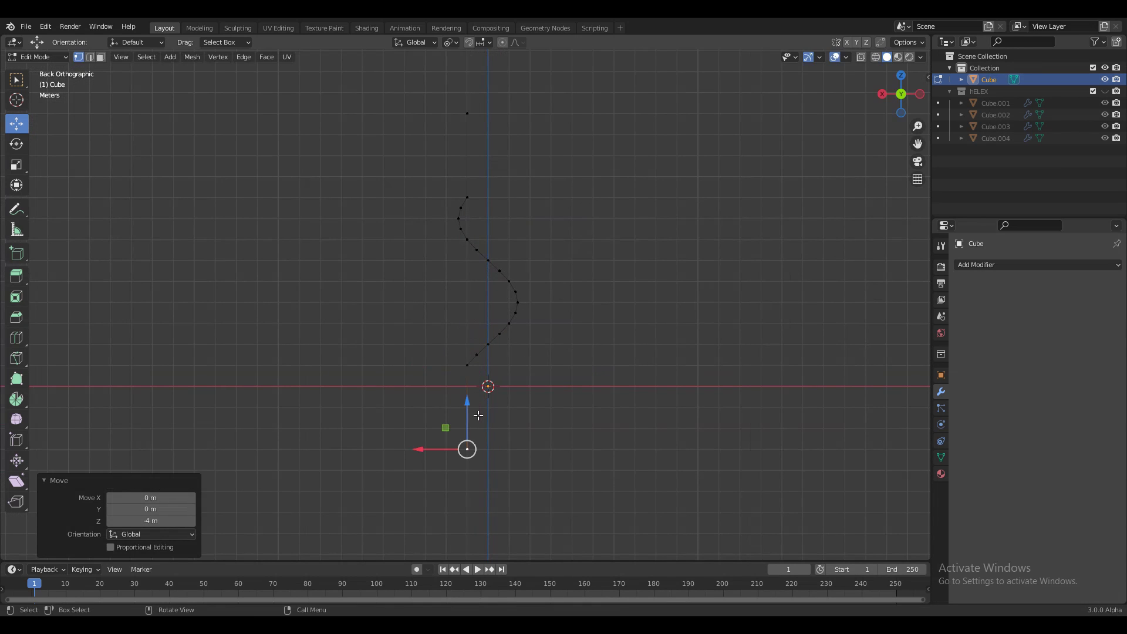
Subdivide the straight lower segment and the straight upper segment of the line once each
left_click(468, 364, "shift")
right_click(463, 371)
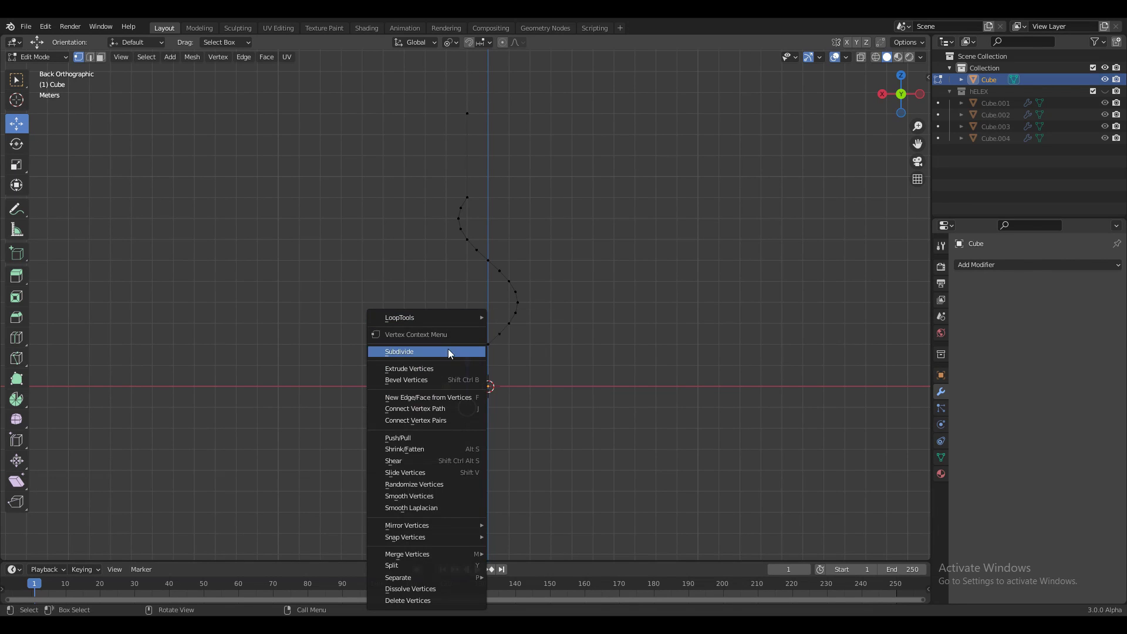
left_click(446, 354)
middle_click_drag(485, 280, 508, 425, "shift")
left_click_drag(505, 223, 472, 345)
right_click(484, 313)
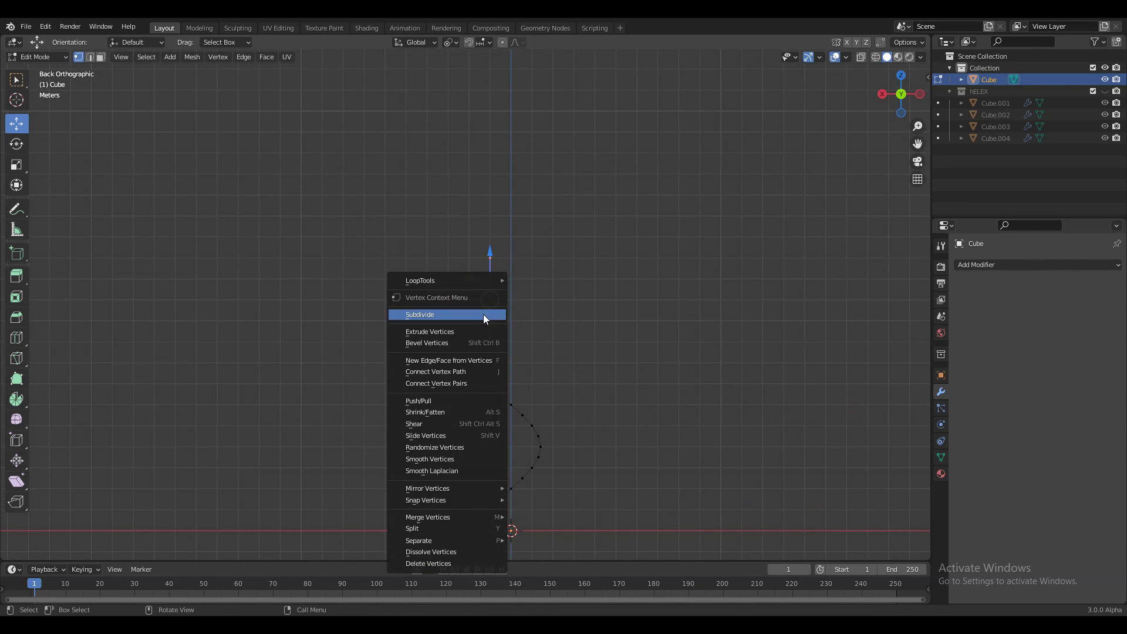
left_click(483, 315)
key("Tab")
middle_click_drag(573, 294, 619, 323)
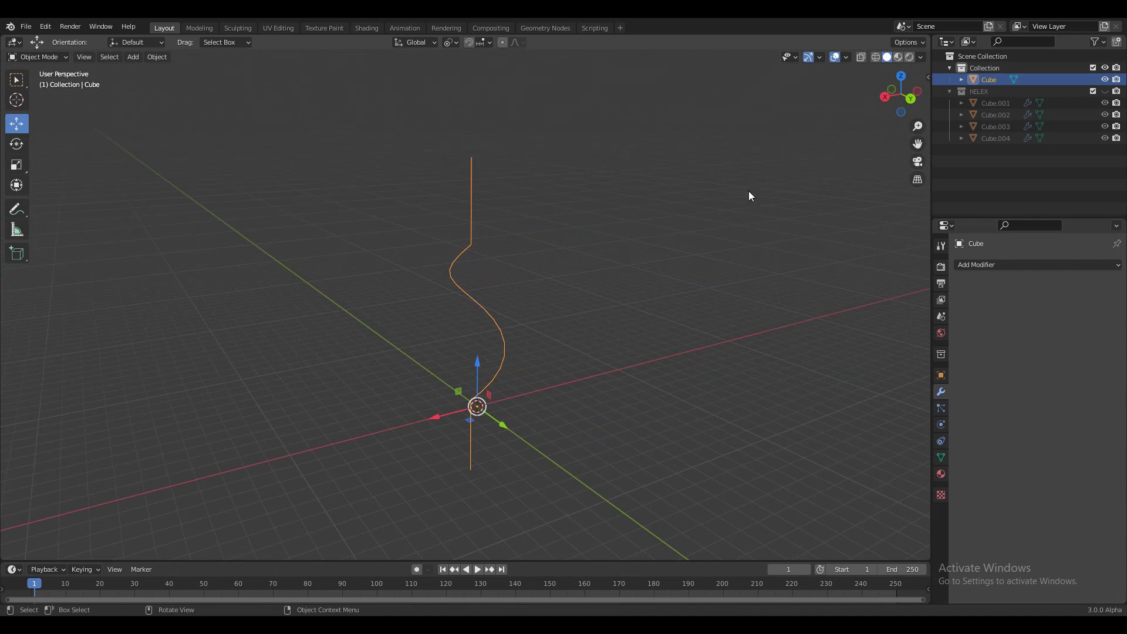
Subdivide both halves of the straight upper section once more in back orthographic view
left_click(911, 100)
key("Tab")
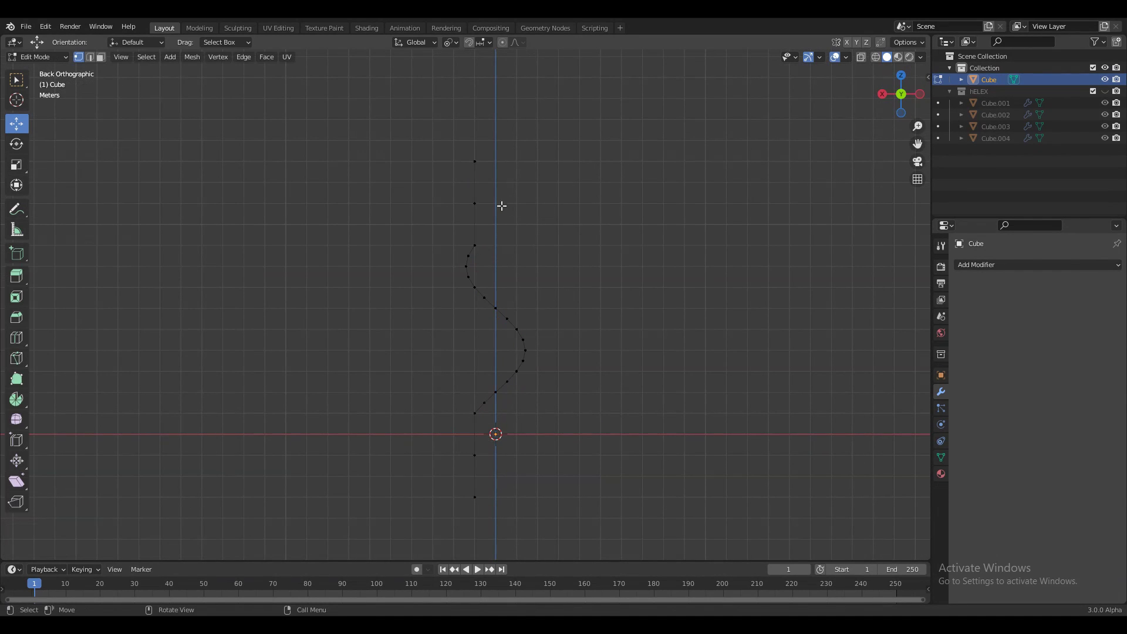
left_click_drag(516, 178, 449, 252)
right_click(466, 211)
left_click(466, 212)
right_click(449, 170)
left_click(448, 170)
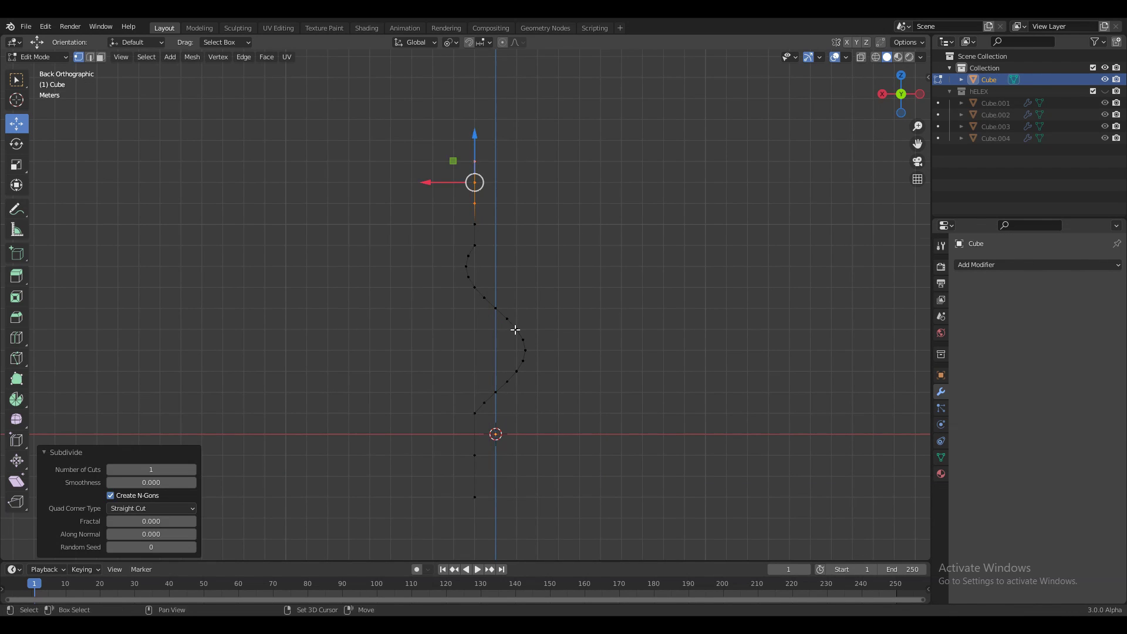
Subdivide both halves of the straight lower section once more
middle_click_drag(515, 330, 489, 179, "shift")
left_click_drag(460, 258, 420, 324)
right_click(433, 265)
left_click(433, 265)
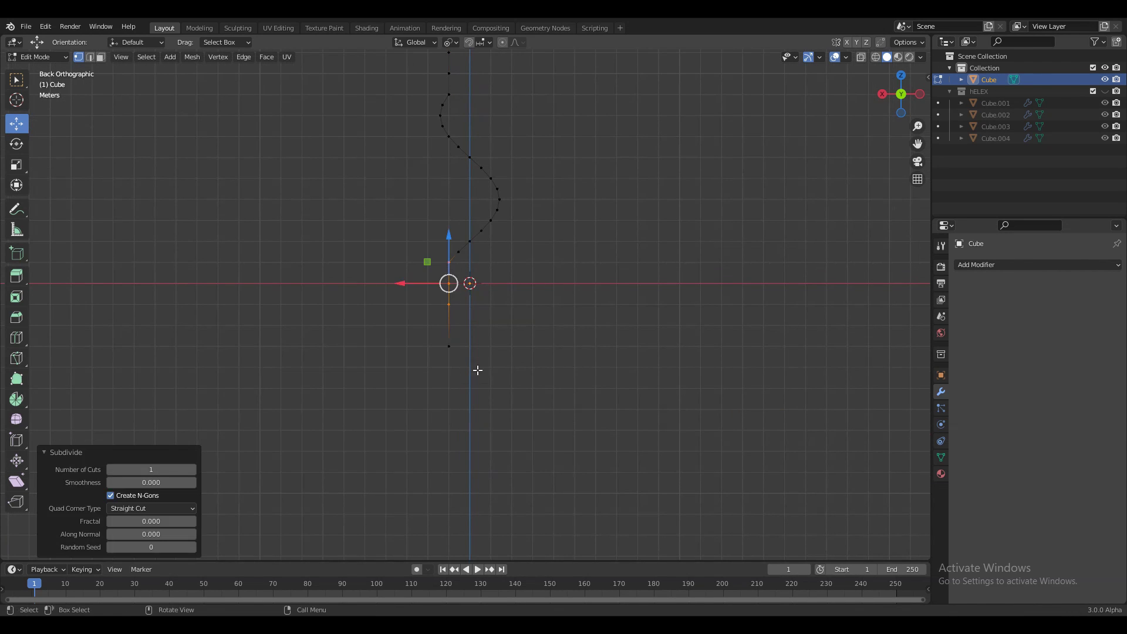
right_click(435, 295)
left_click(434, 295)
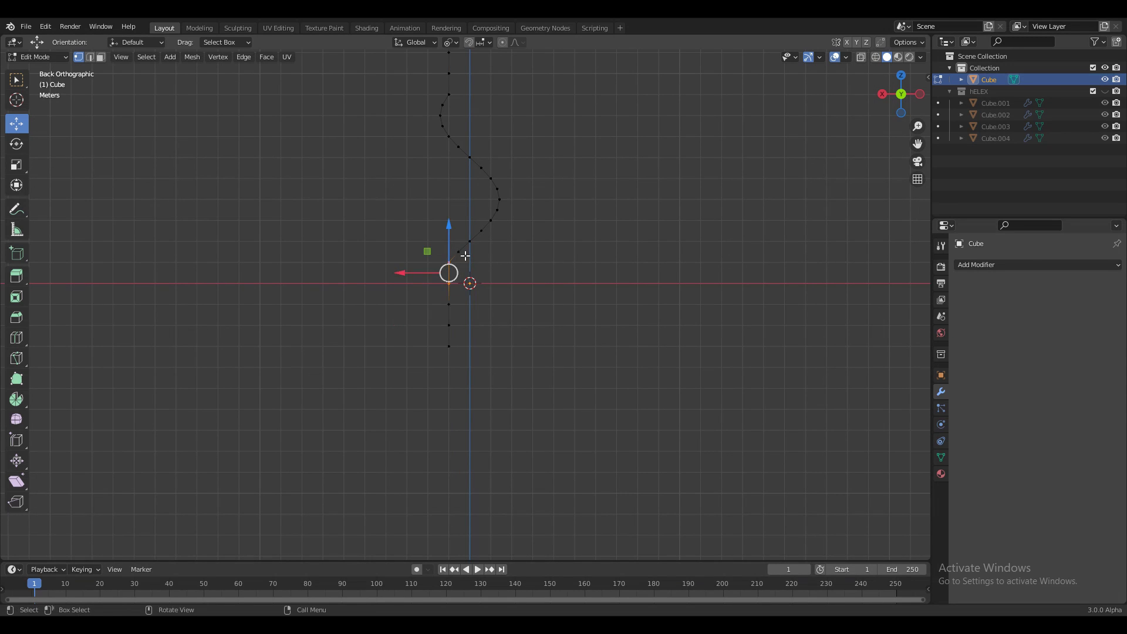
Convert the finished helix line from a mesh object to a curve
key("a")
middle_click_drag(481, 224, 497, 322, "shift")
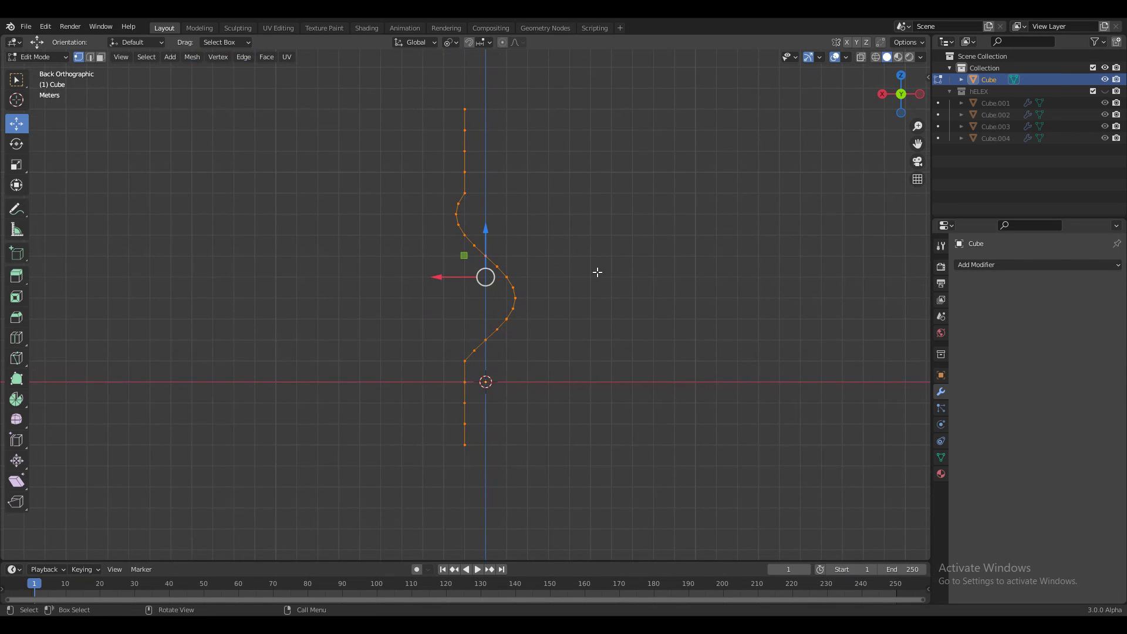
key("Tab")
right_click(484, 225)
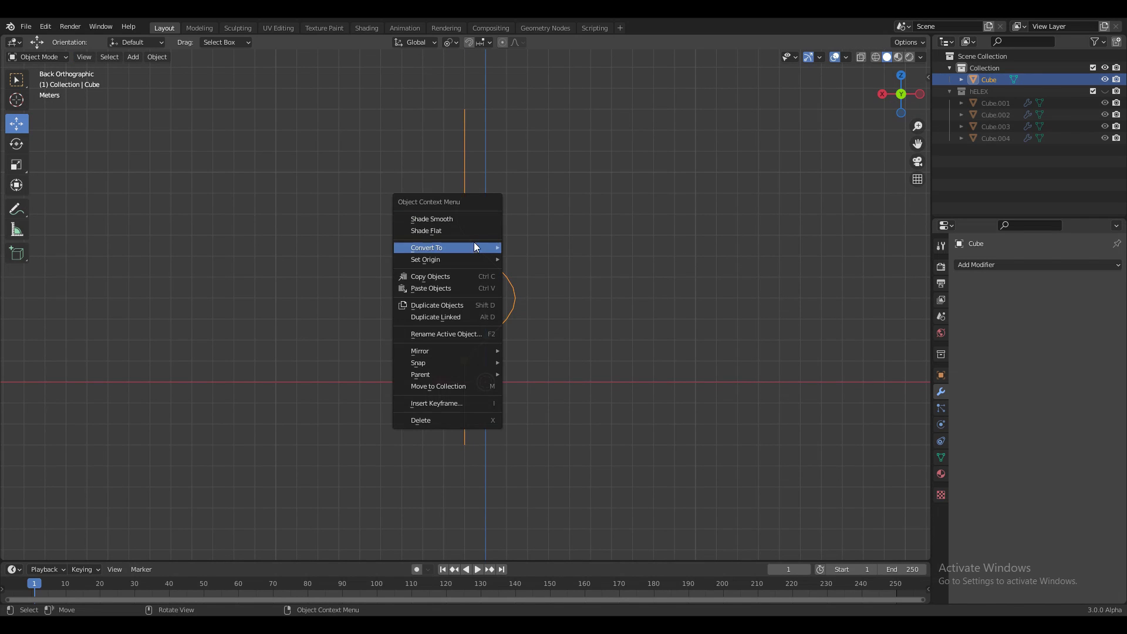
mouse_move(481, 247)
left_click(530, 251)
Select all of the curve's control points and apply Smooth to soften the corners where the helix meets the straight ends
key("Tab")
right_click(478, 192)
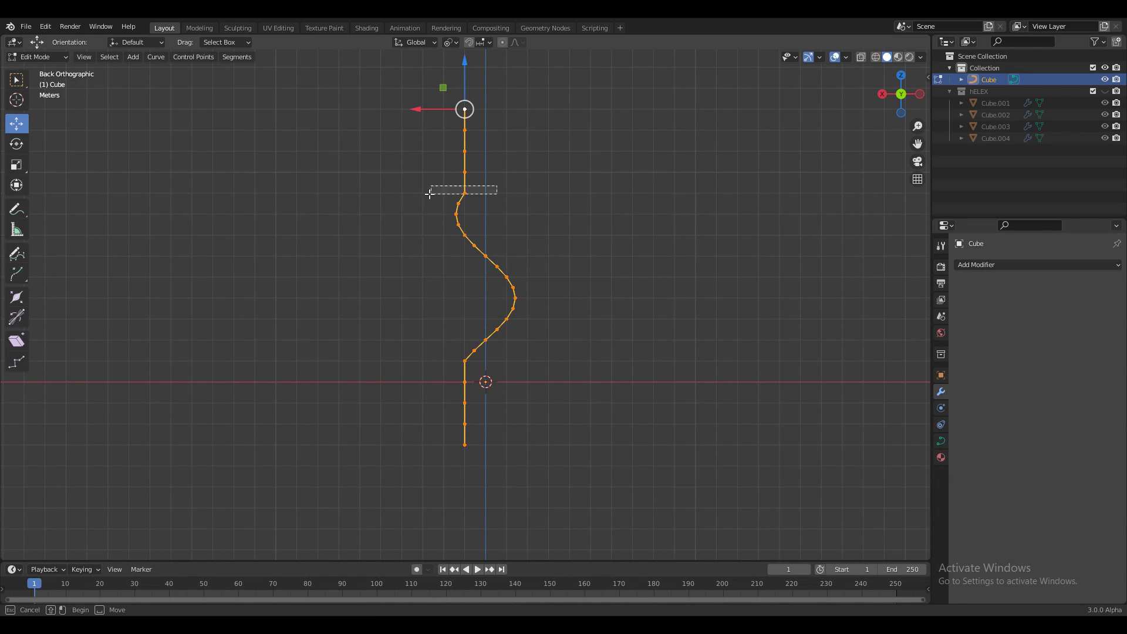
left_click(475, 191)
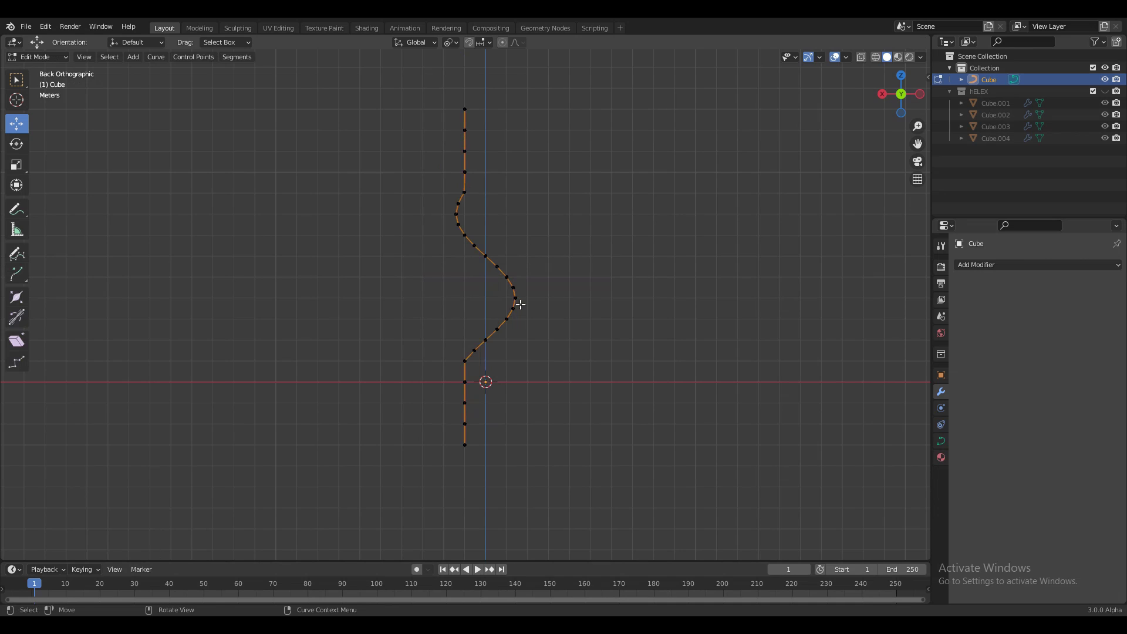
key("Tab")
key("Tab")
key("a")
right_click(541, 239)
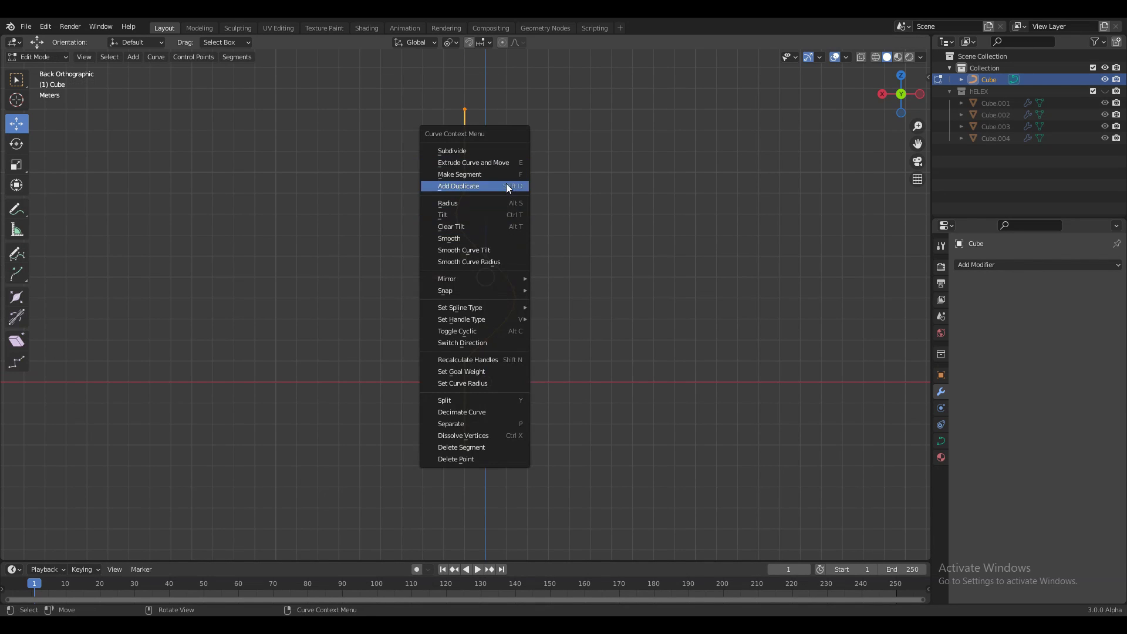
left_click(507, 247)
key("Tab")
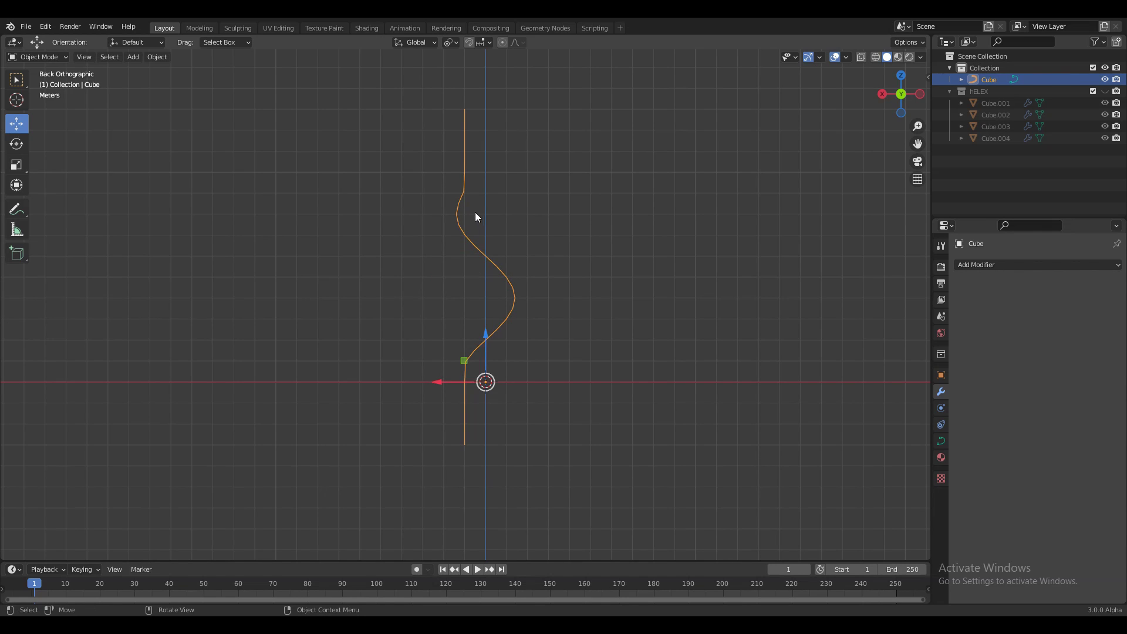
Apply Smooth once more to all of the curve's control points and return to object mode
middle_click_drag(475, 212, 274, 124)
key("Tab")
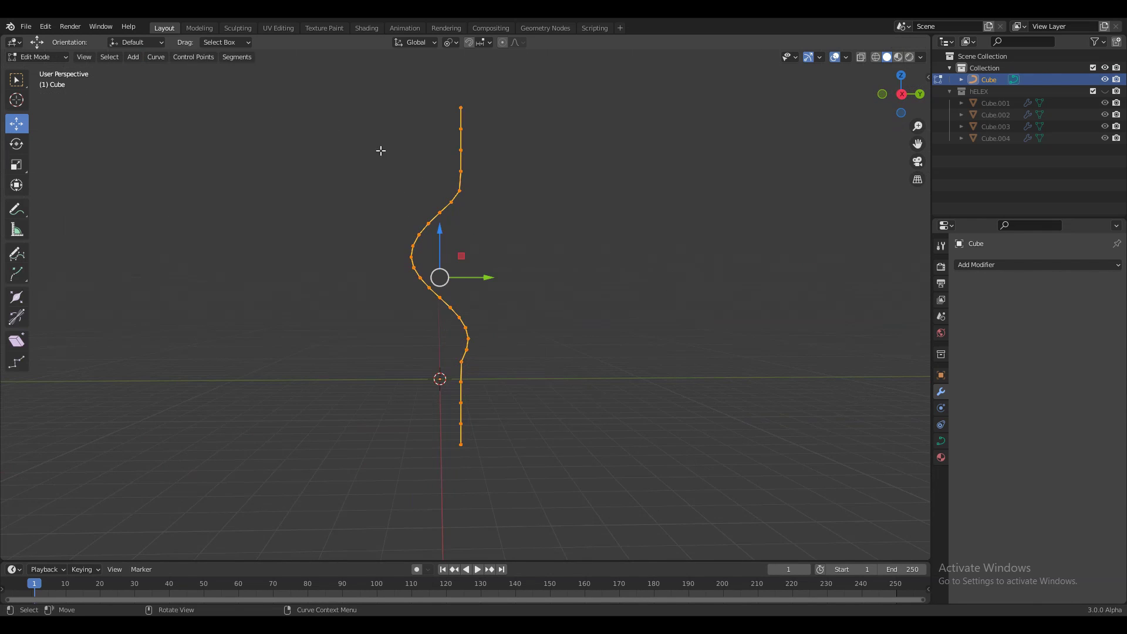
left_click(207, 58)
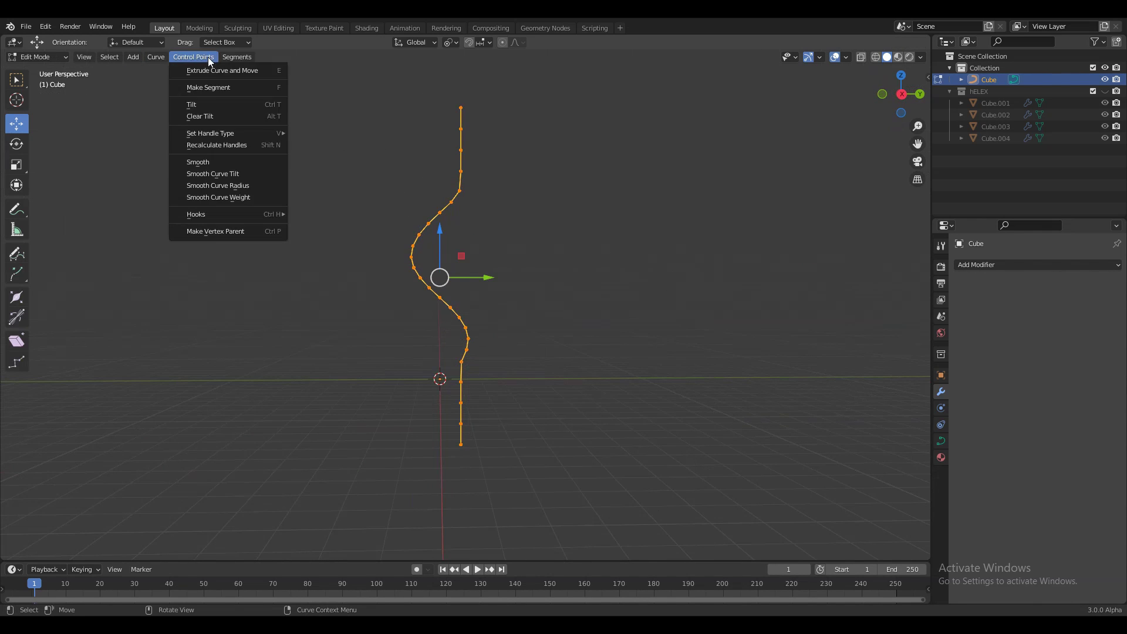
left_click(223, 167)
middle_click_drag(411, 247, 600, 253)
key("Tab")
Add a 2 m cube at the world origin, scaled down to 0.6, and open its mesh for editing
left_click(470, 364)
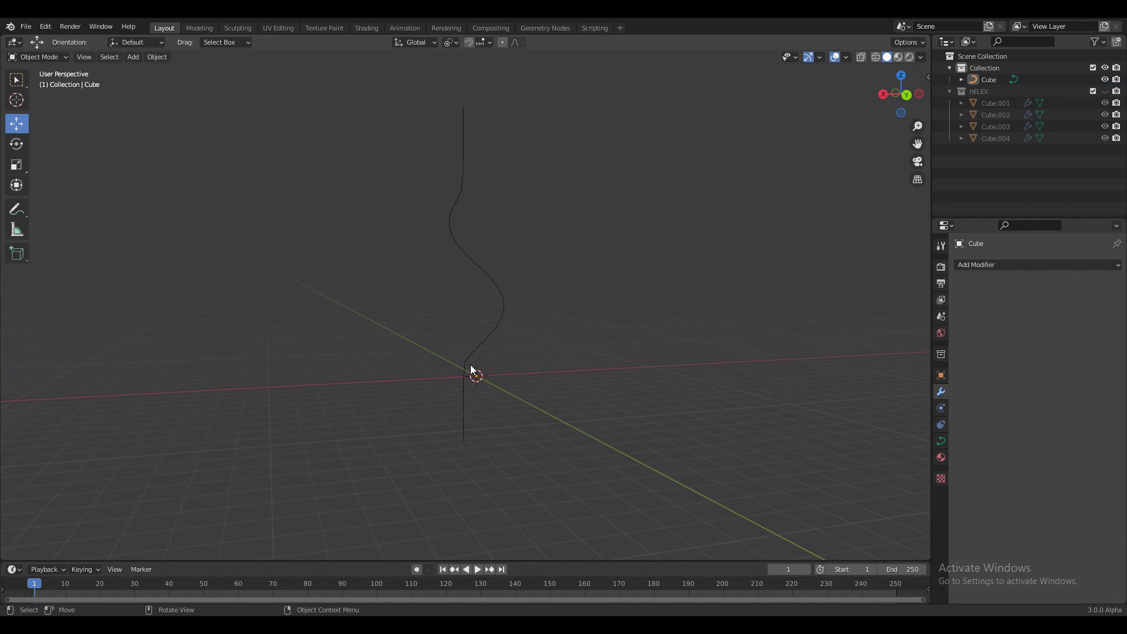
key("Tab")
key("Tab")
left_click(907, 95)
key("shift+a")
mouse_move(541, 280)
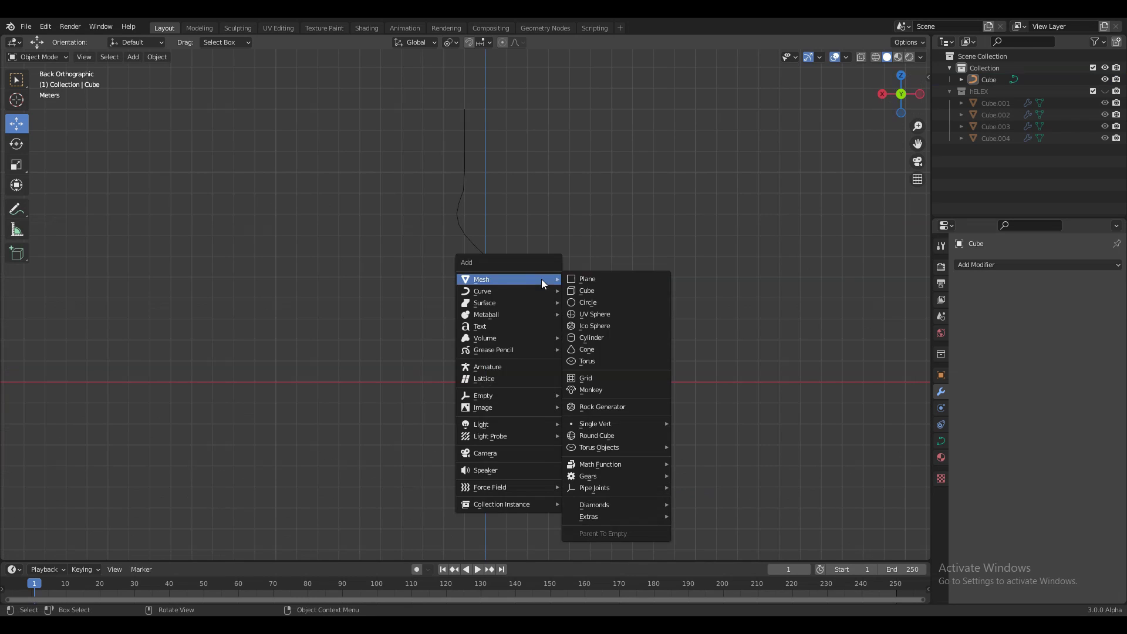
left_click(586, 290)
middle_click_drag(519, 382, 531, 330, "shift")
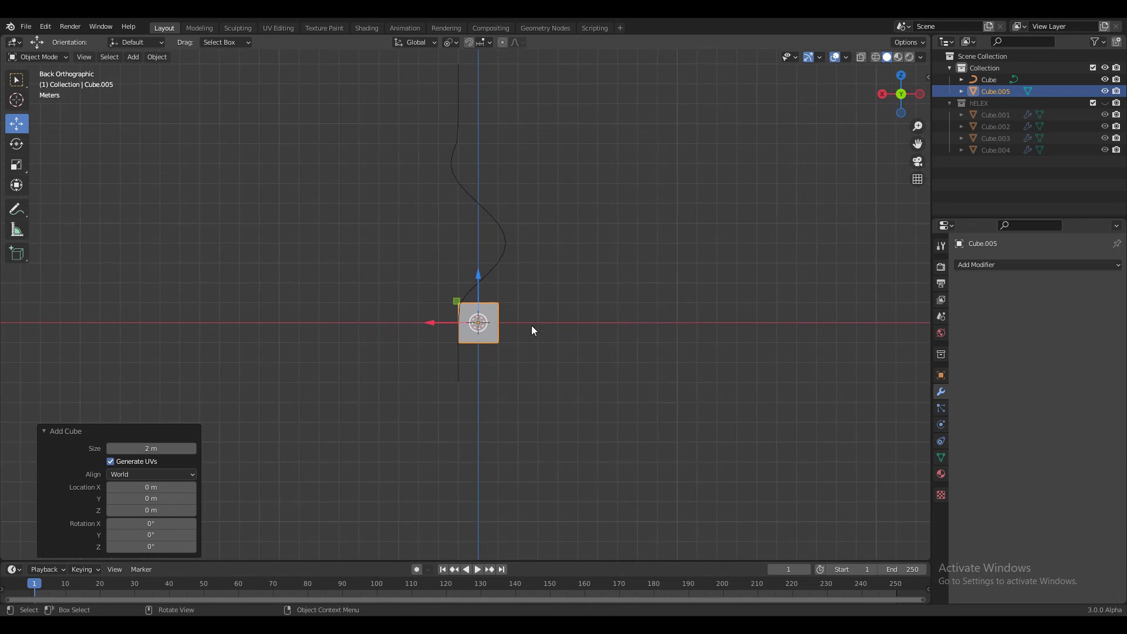
key("s")
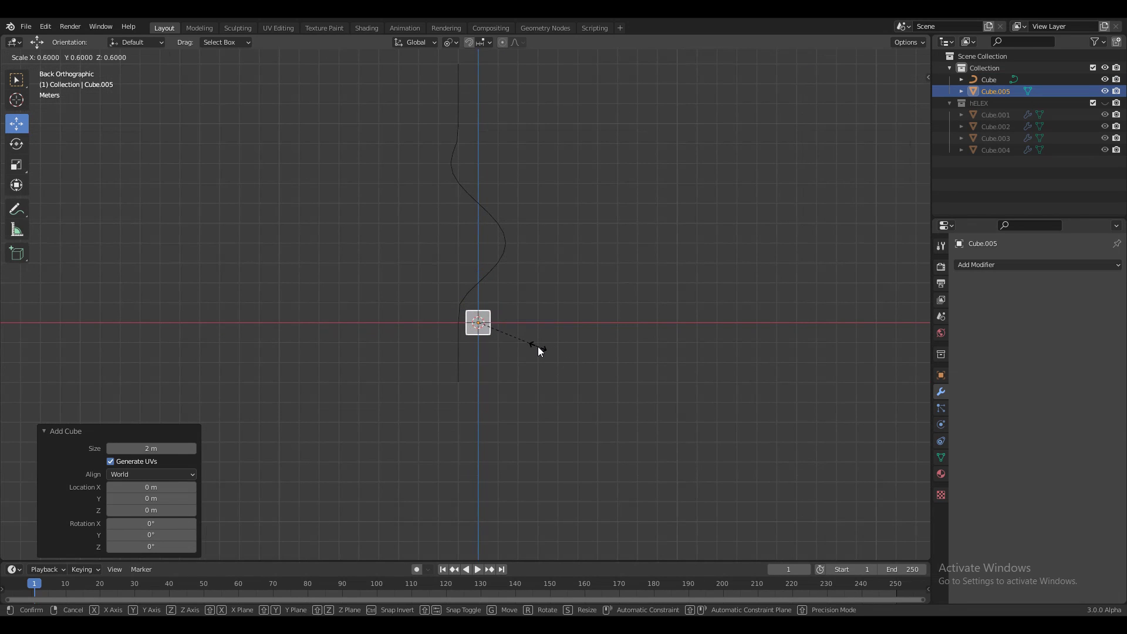
left_click(537, 346)
key("Tab")
middle_click_drag(479, 297, 493, 304)
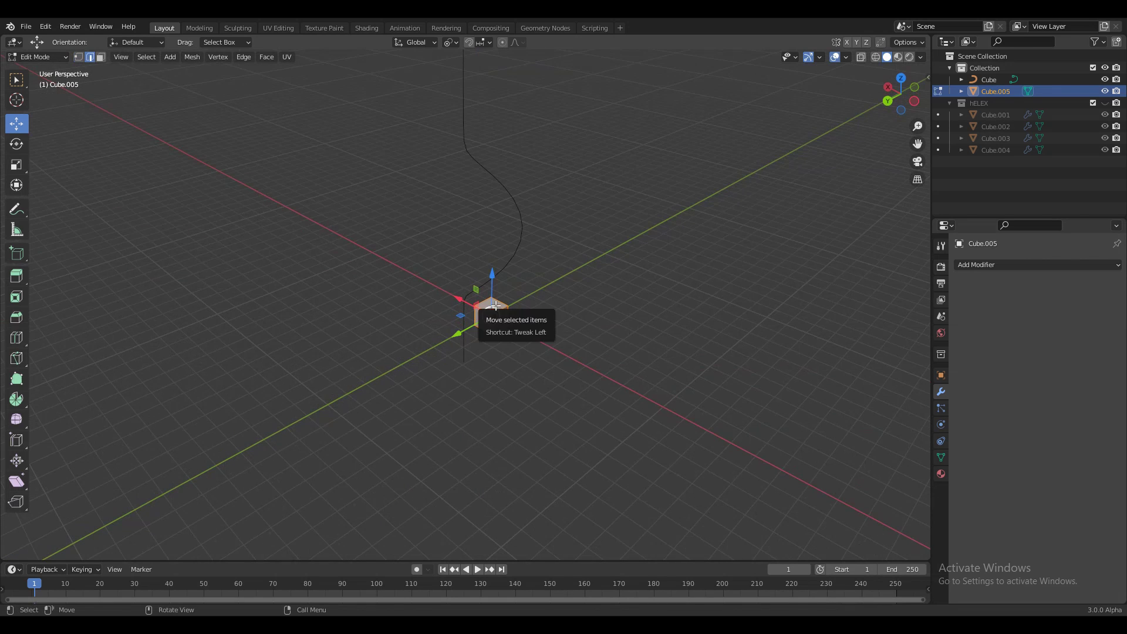
key("e")
right_click(491, 363)
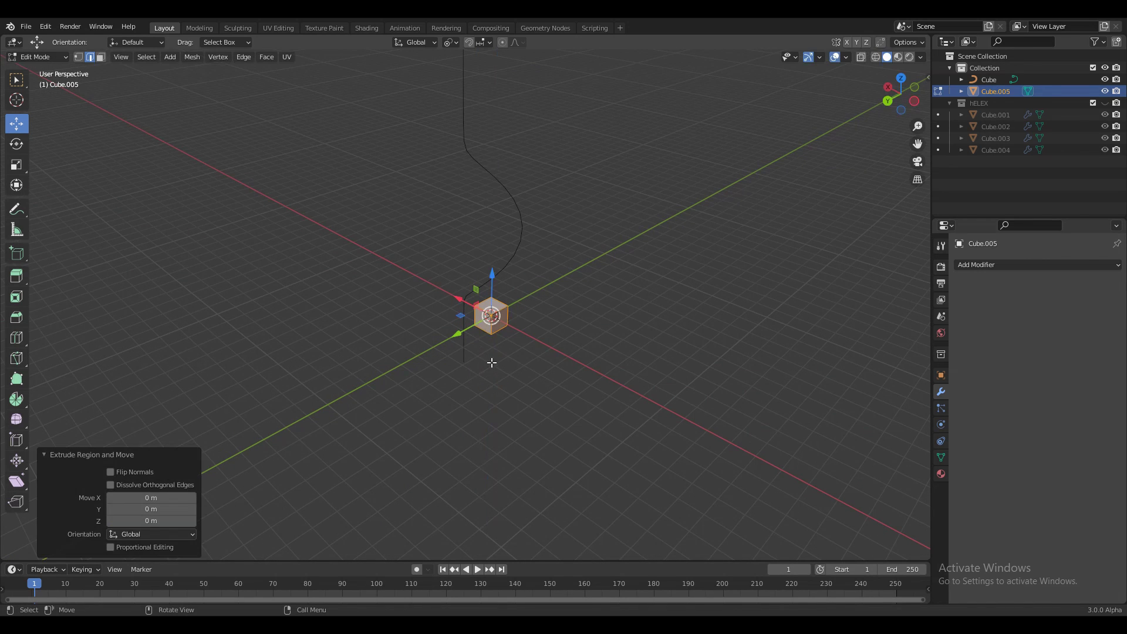
scroll(591, 285, "up", 4)
key("ctrl+z")
key("ctrl+z")
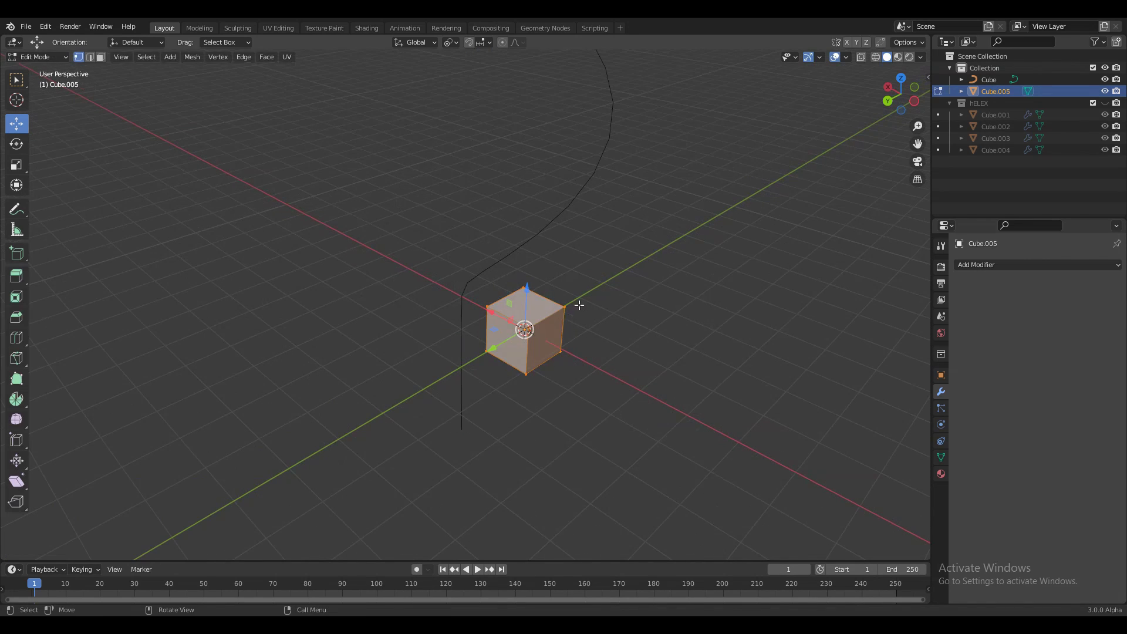
Delete the top and bottom faces of the small cube, leaving only its four side walls
key("3")
left_click(547, 308)
middle_click_drag(530, 378, 529, 266)
left_click(532, 324, "shift")
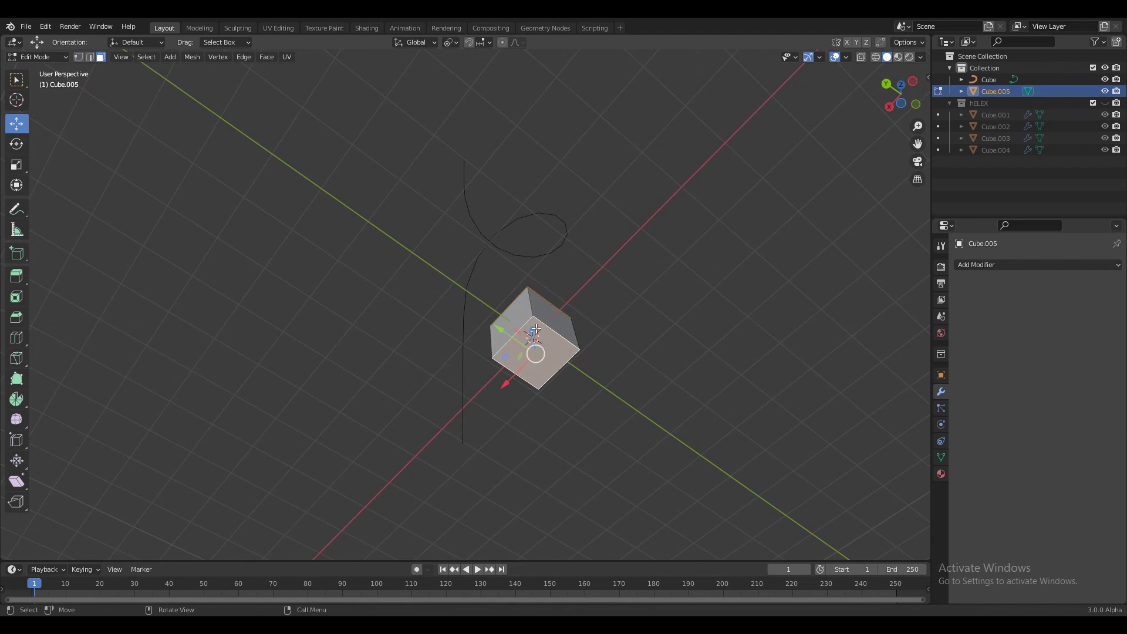
key("x")
left_click(531, 346)
middle_click_drag(539, 313, 590, 401)
key("Tab")
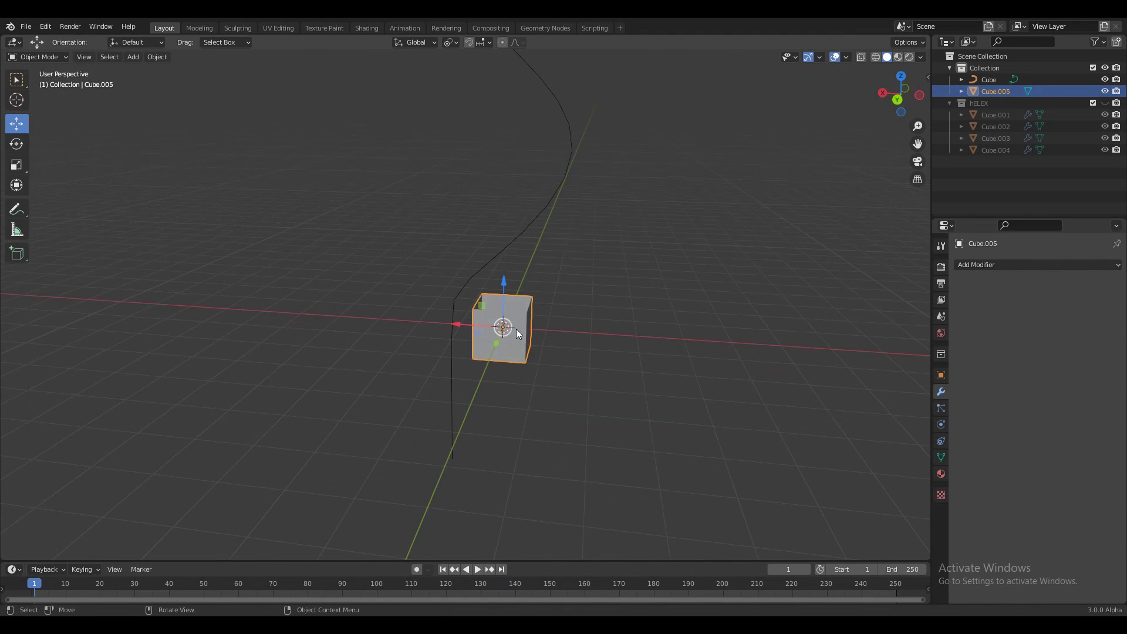
scroll(581, 355, "down", 2)
key("Tab")
scroll(493, 385, "up", 3)
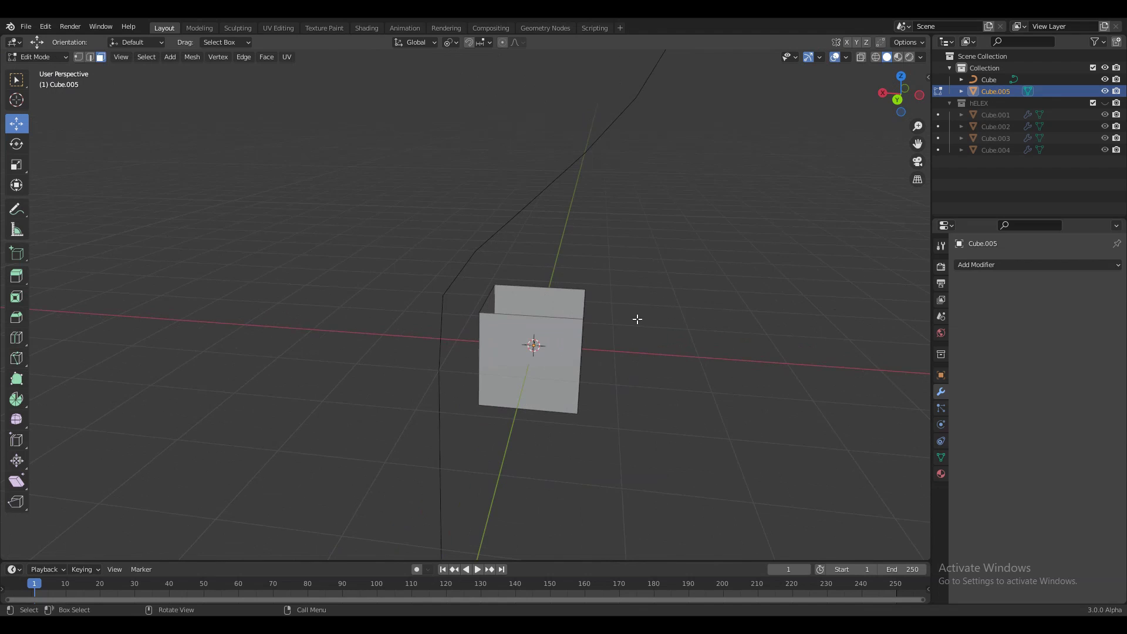
Add an Array modifier to the open-ended cube with relative offset X 0 and Z 1, and enable Merge
left_click(980, 265)
left_click(876, 297)
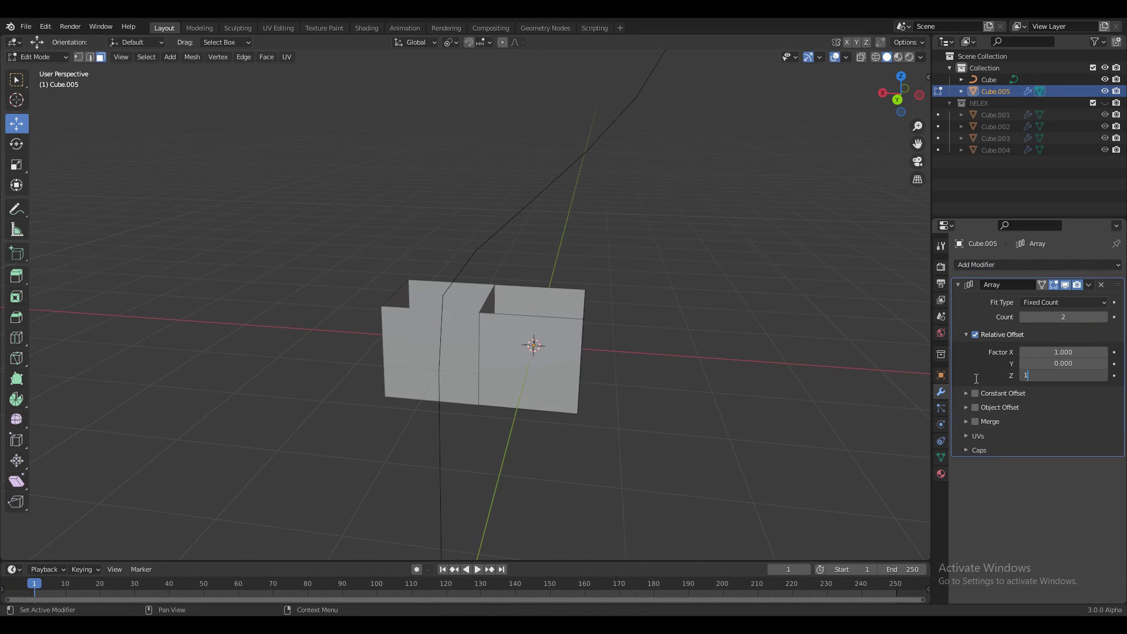
key("Return")
key("BackSpace")
key("BackSpace")
key("BackSpace")
type("0")
key("Return")
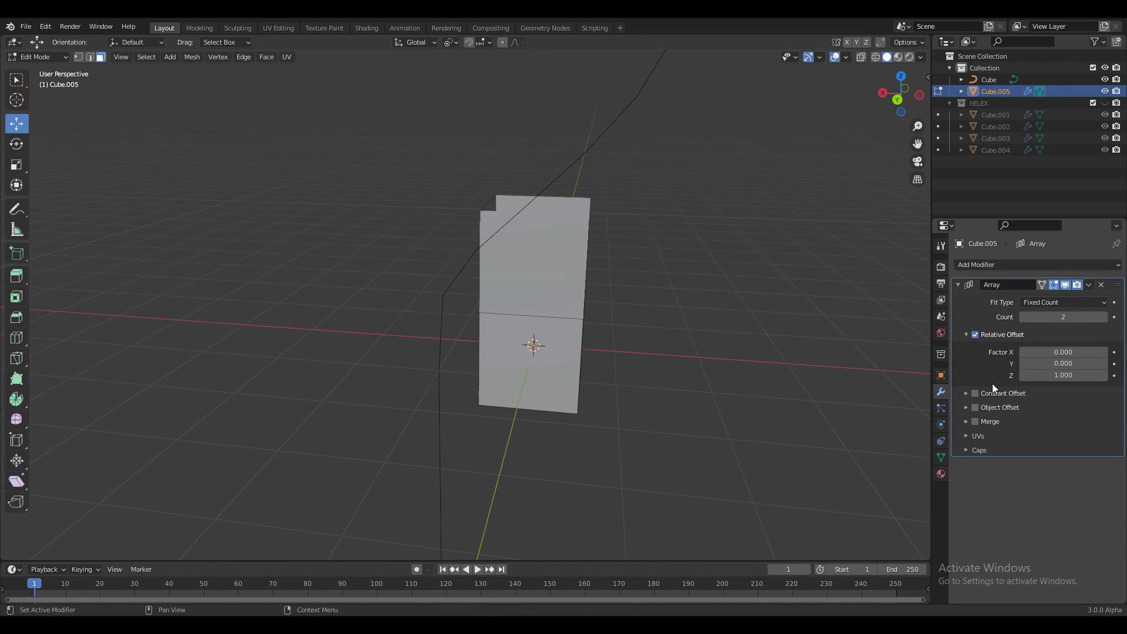
left_click(975, 422)
scroll(673, 265, "down", 2)
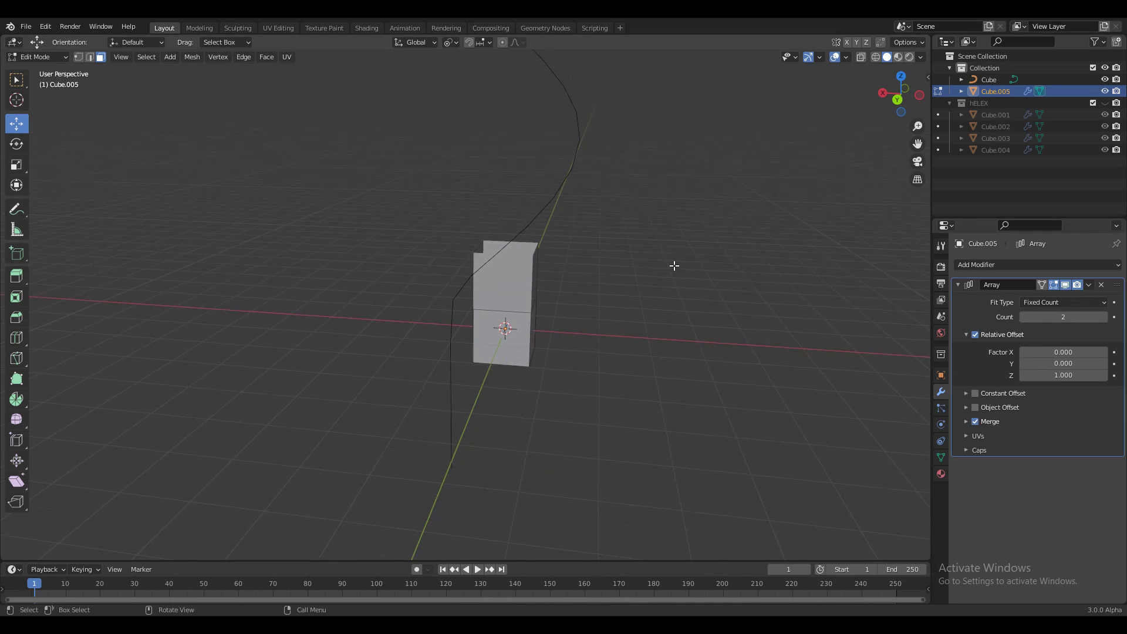
Return to object mode and set the array count to 10
key("Tab")
left_click_drag(1101, 319, 1121, 318)
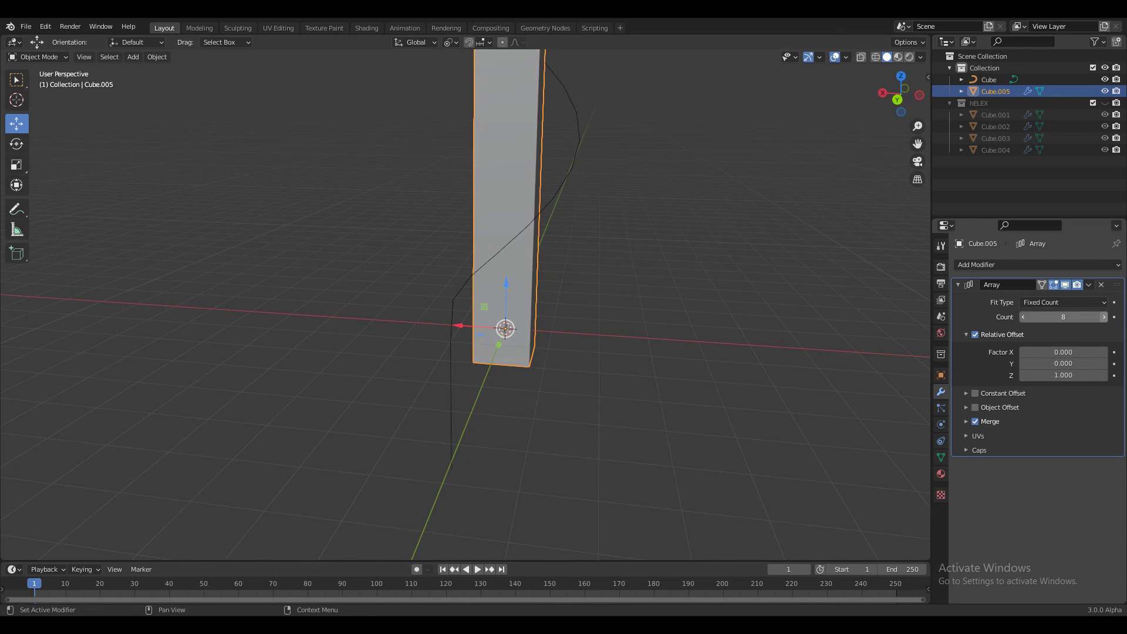
scroll(640, 316, "down", 4)
middle_click_drag(639, 316, 655, 298)
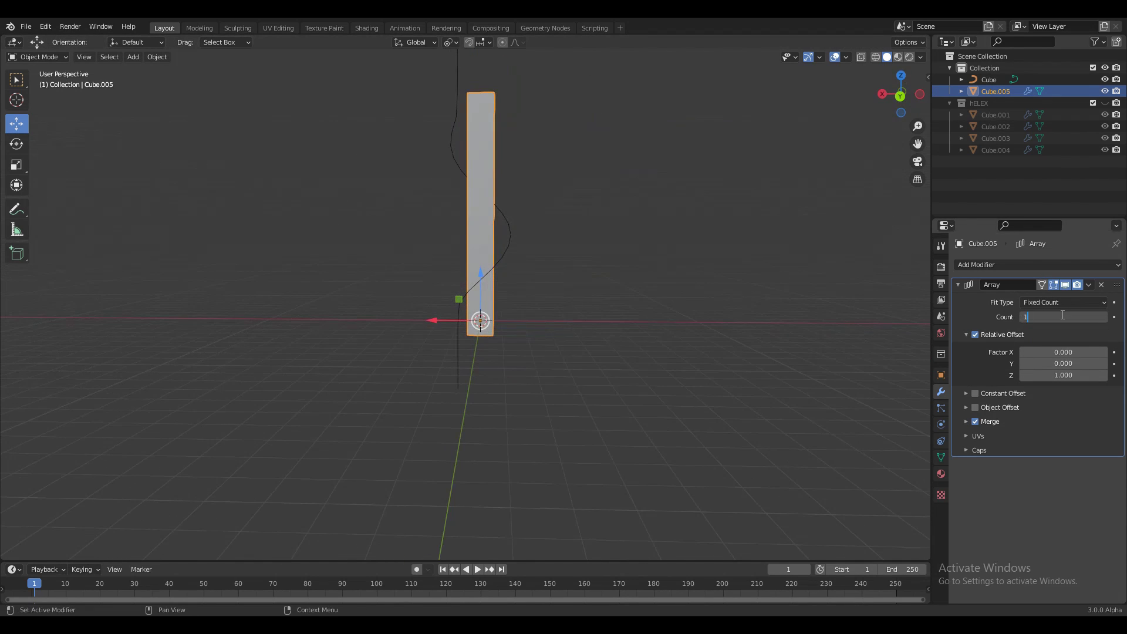
Add a Curve modifier to the arrayed mesh with the helix curve "Cube" as curve object and Z as deform axis
left_click(1078, 266)
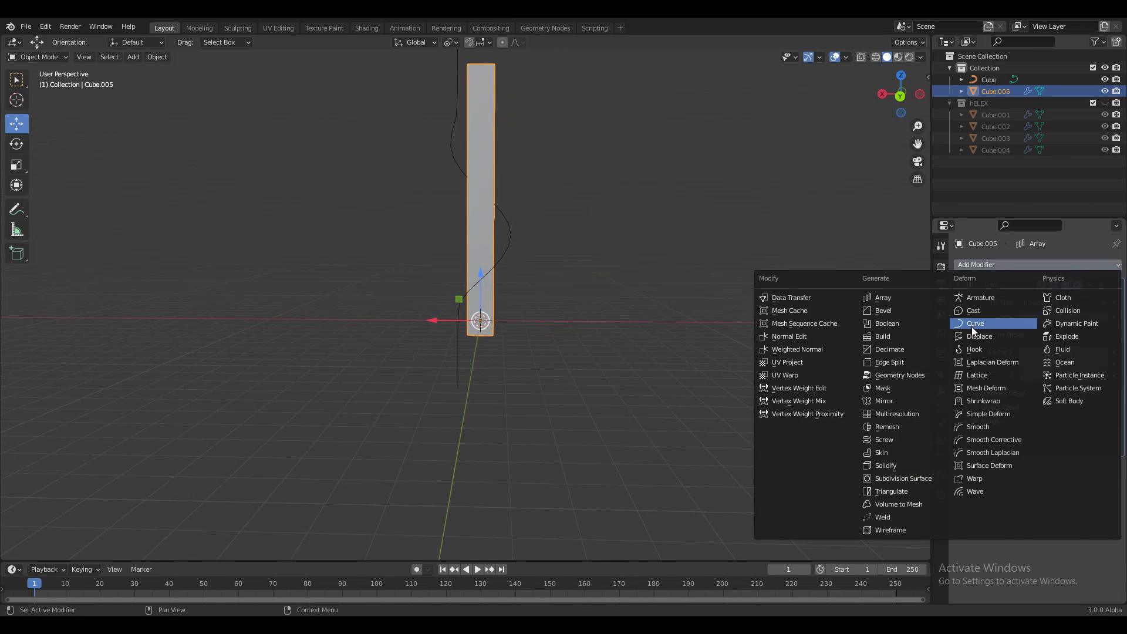
left_click(970, 326)
left_click(1067, 483)
left_click(1002, 362)
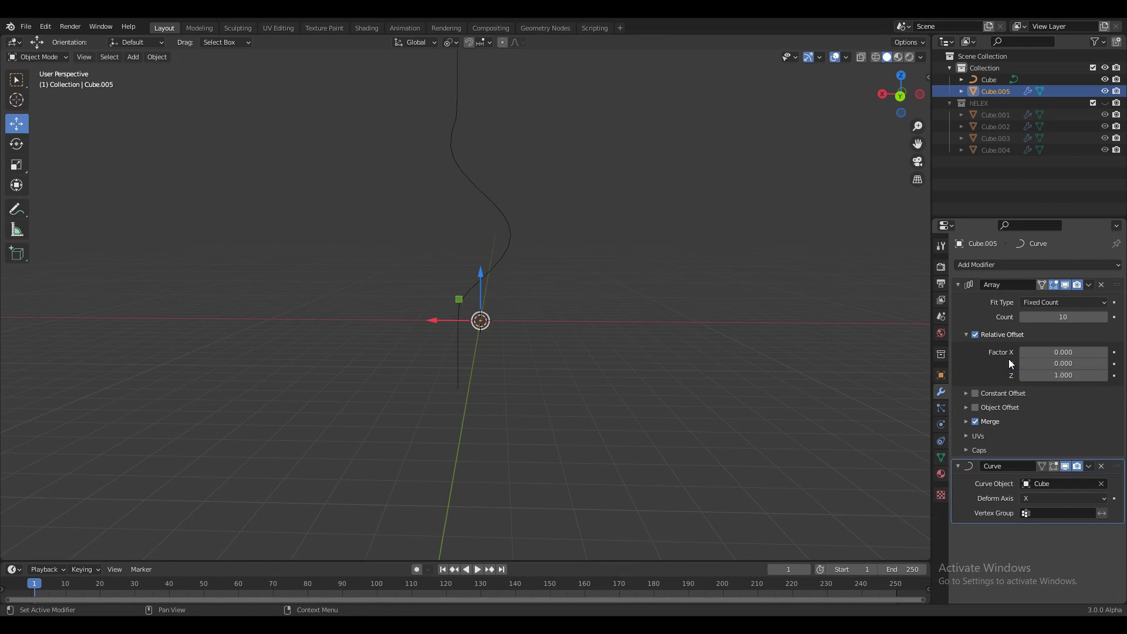
middle_click_drag(548, 317, 769, 340)
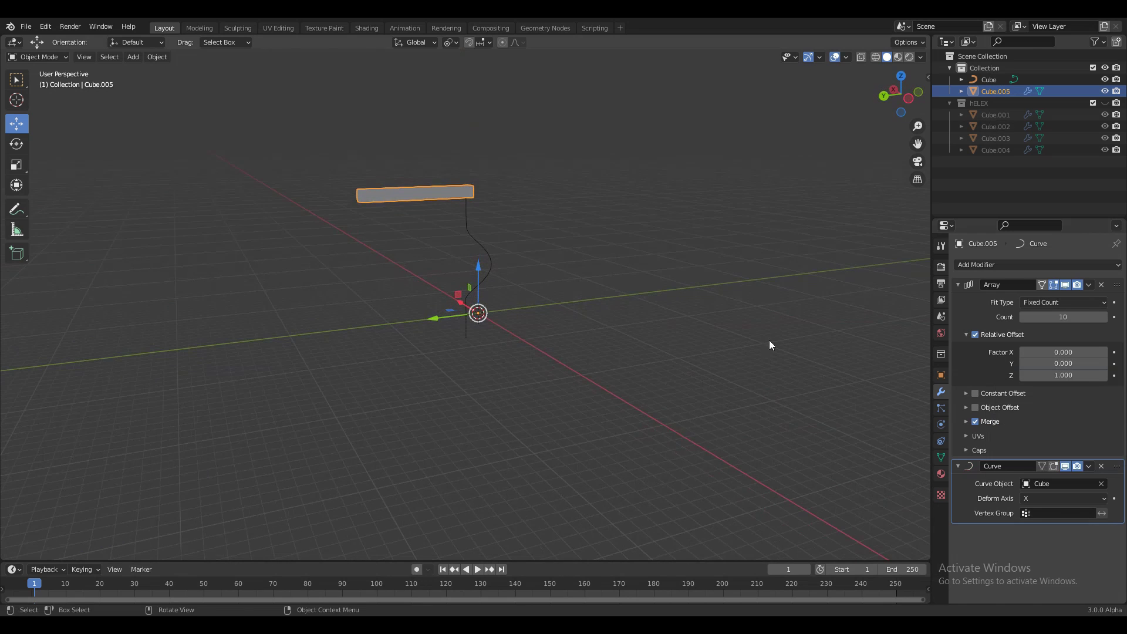
left_click(1075, 503)
left_click(1062, 538)
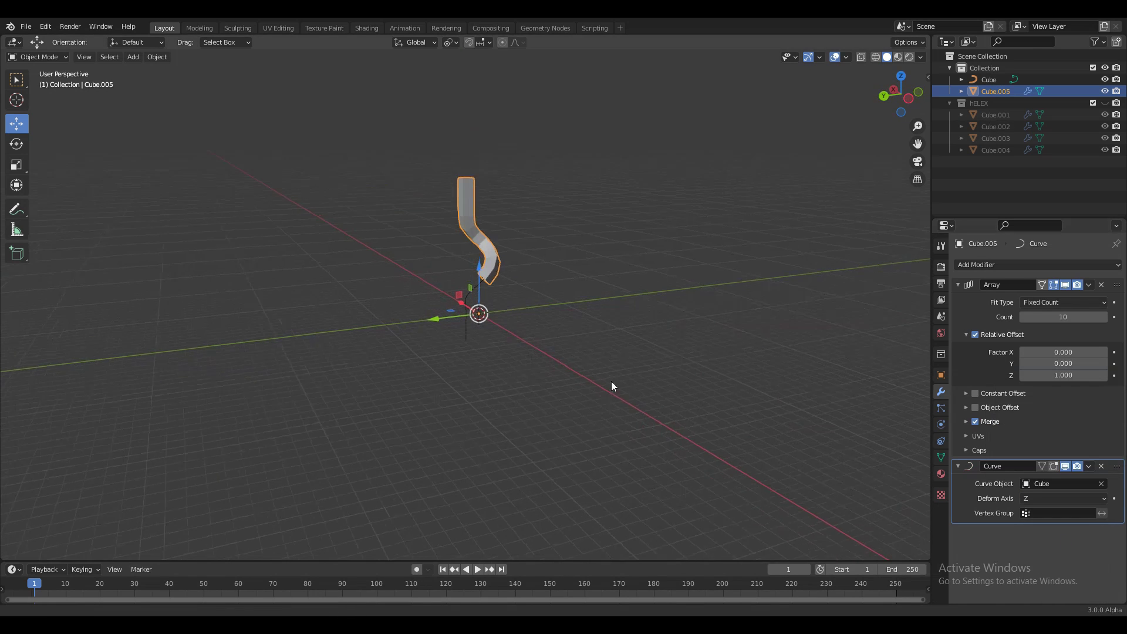
middle_click_drag(610, 381, 724, 354)
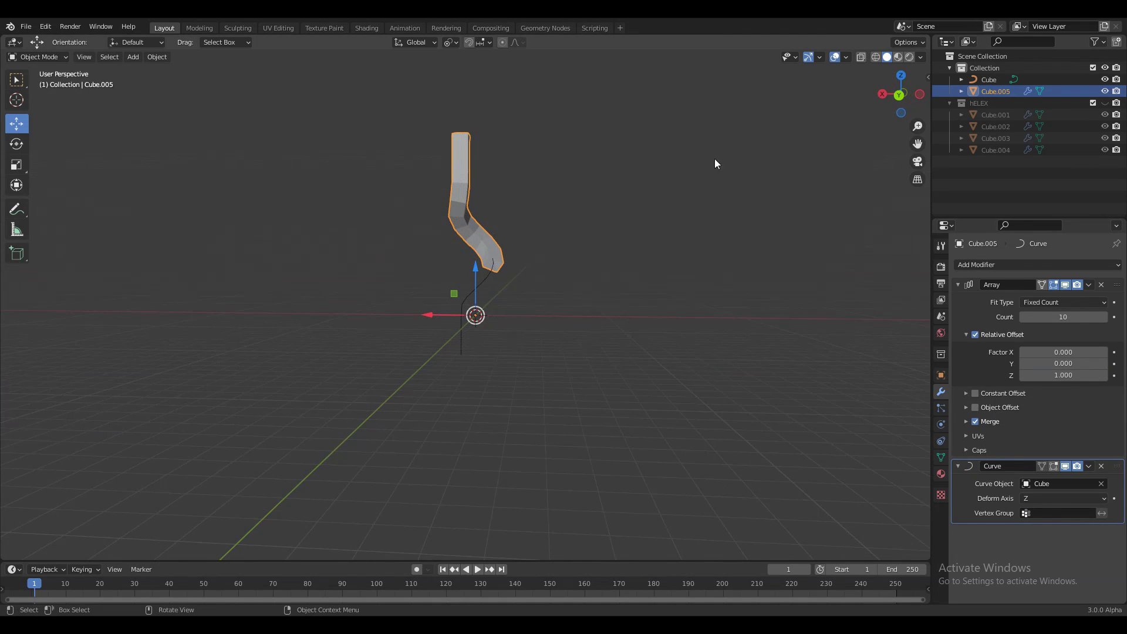
Try -Z as the Curve modifier's deform axis in the back view and switch back to Z
left_click(900, 95)
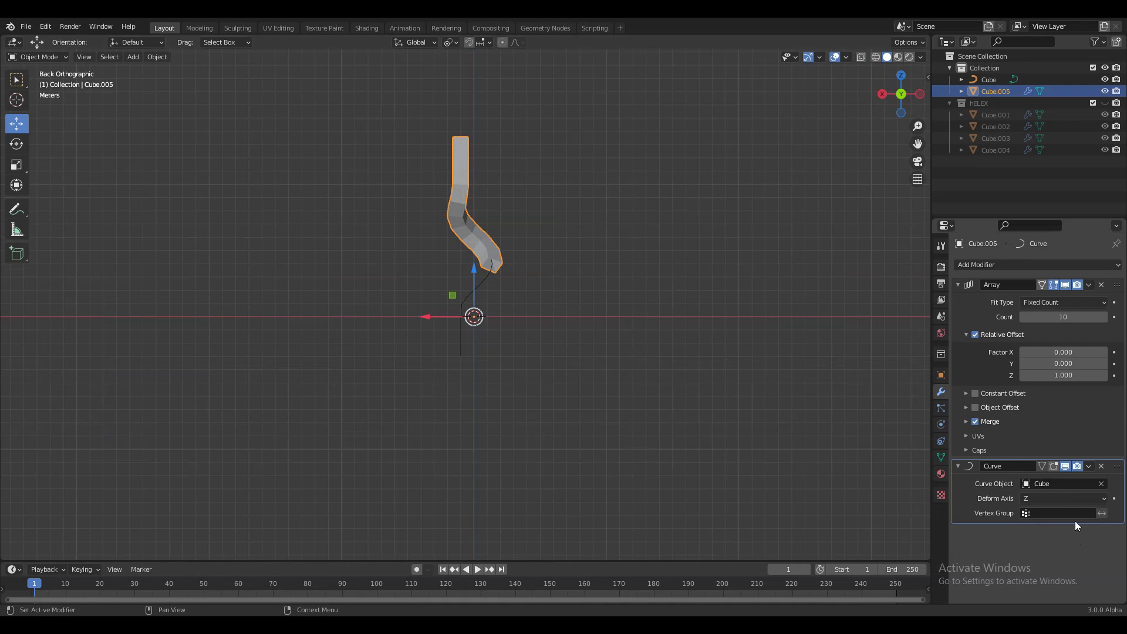
left_click(1037, 498)
left_click(1045, 575)
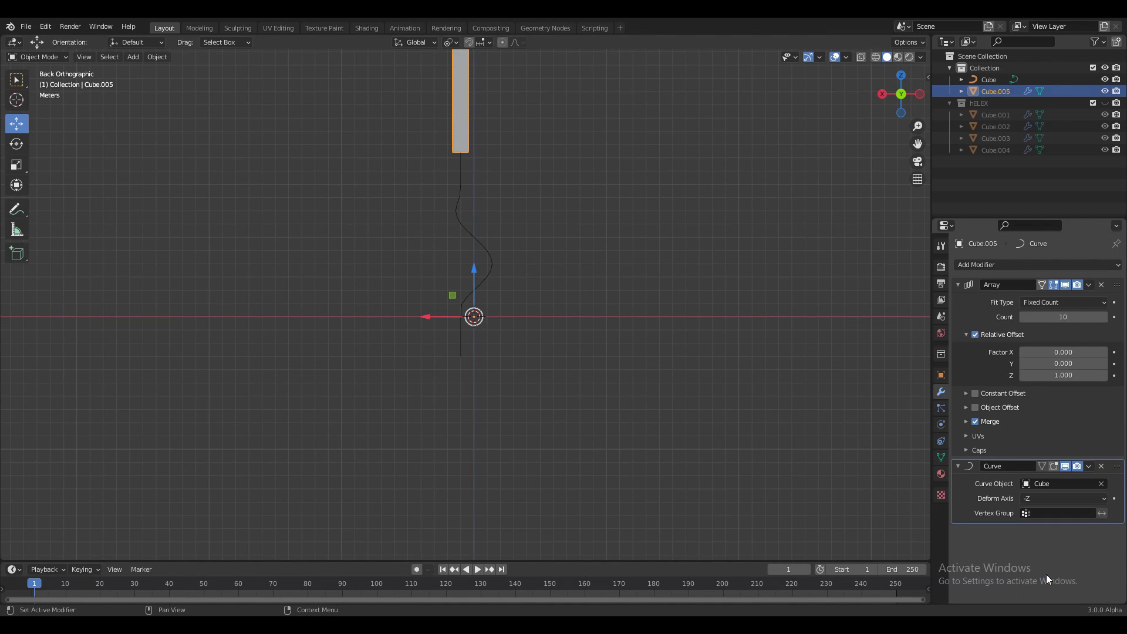
left_click(1051, 499)
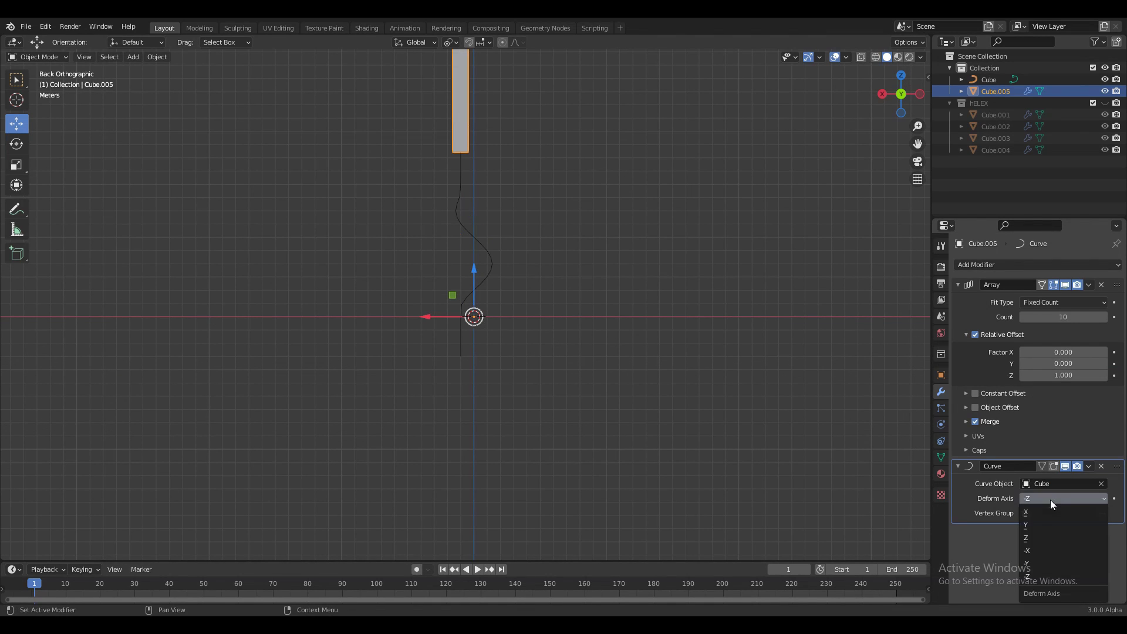
left_click(1047, 537)
Try moving the mesh up along the Z axis and undo the move
left_click_drag(472, 268, 484, 166)
mouse_move(1078, 317)
left_mouse_down()
mouse_move(1093, 317)
mouse_move(1048, 317)
mouse_move(1076, 317)
left_mouse_up()
key("ctrl+z")
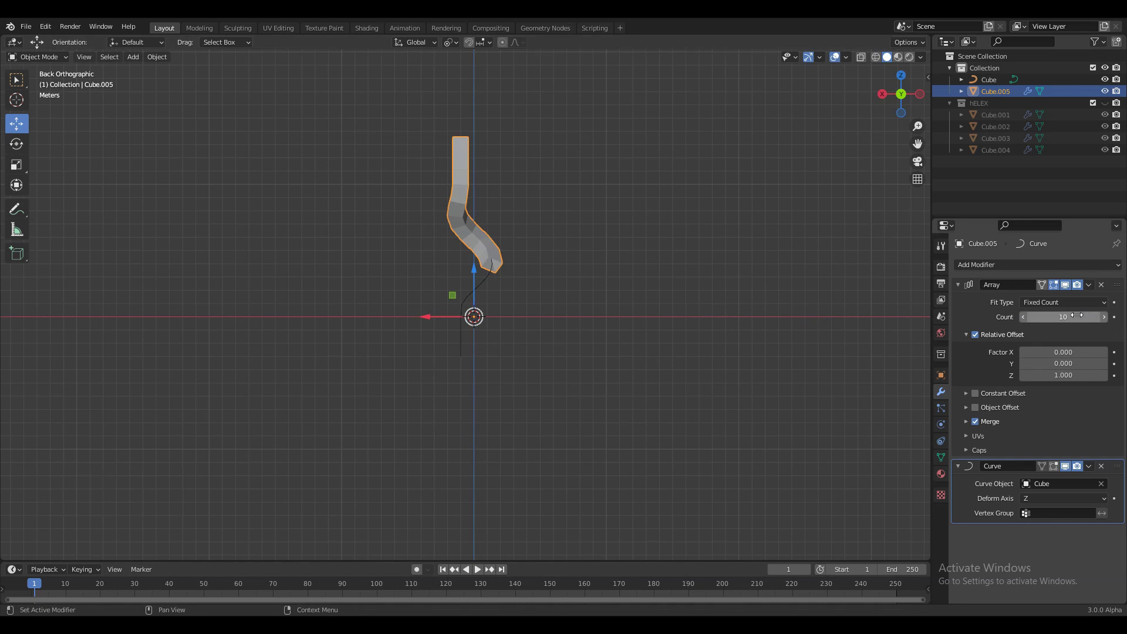
Set the array count to 20 and move the mesh -2 m along Z
key("Return")
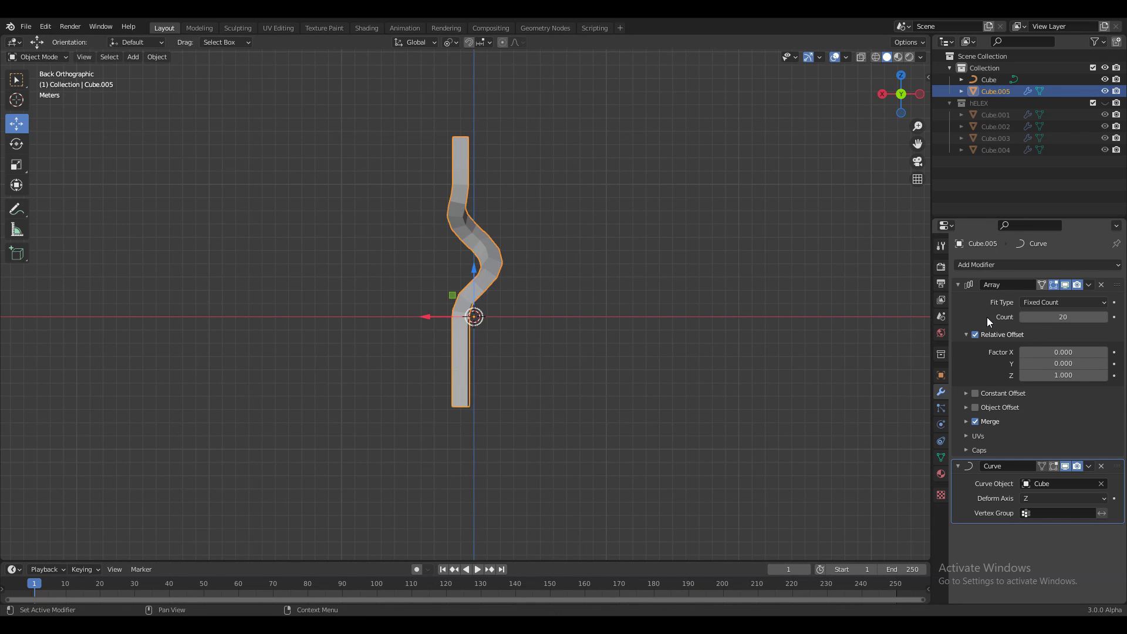
middle_click_drag(447, 393, 484, 477, "shift")
scroll(490, 464, "up", 1)
left_click_drag(519, 385, 522, 371, "ctrl")
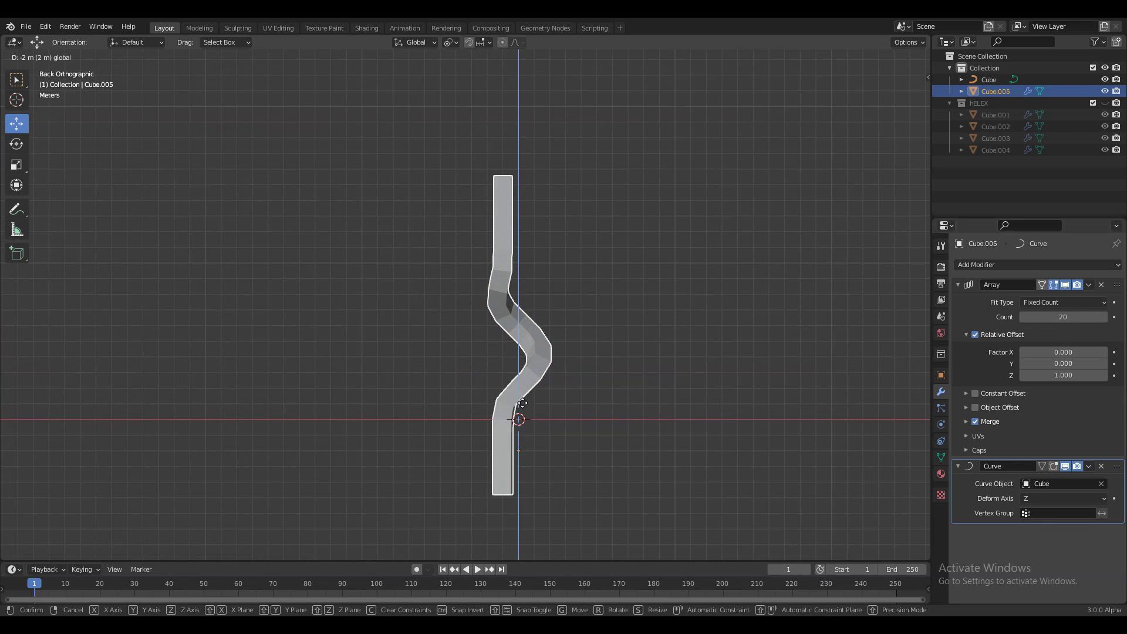
left_click(530, 405)
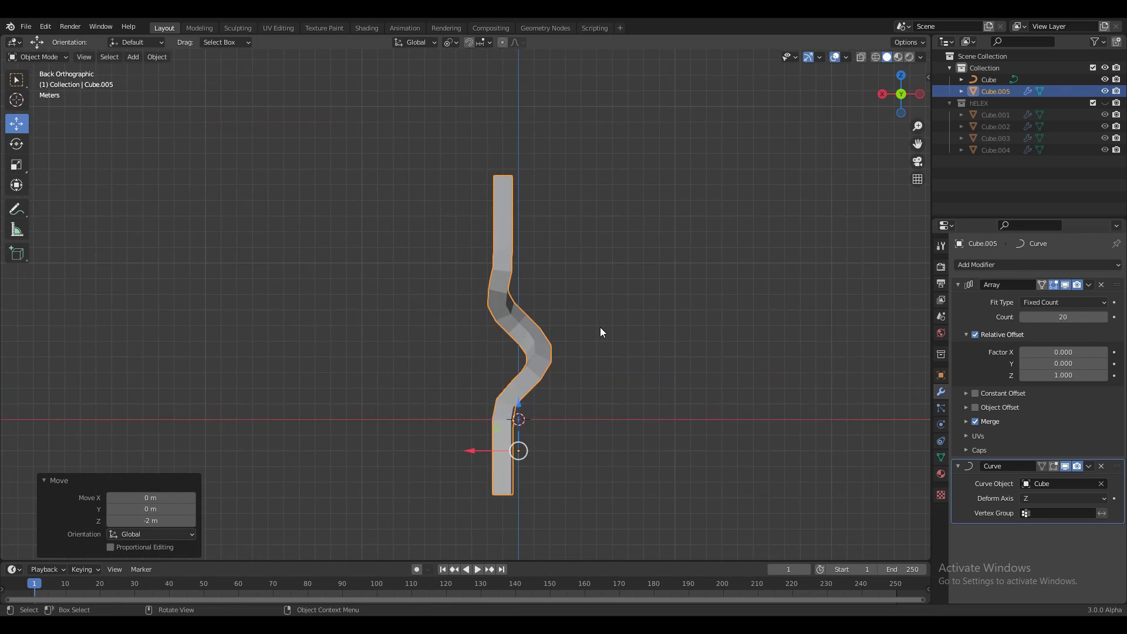
Reduce the array count to 15
middle_click_drag(600, 327, 441, 340)
left_click(1025, 319)
left_click(1024, 319)
left_click(1025, 319)
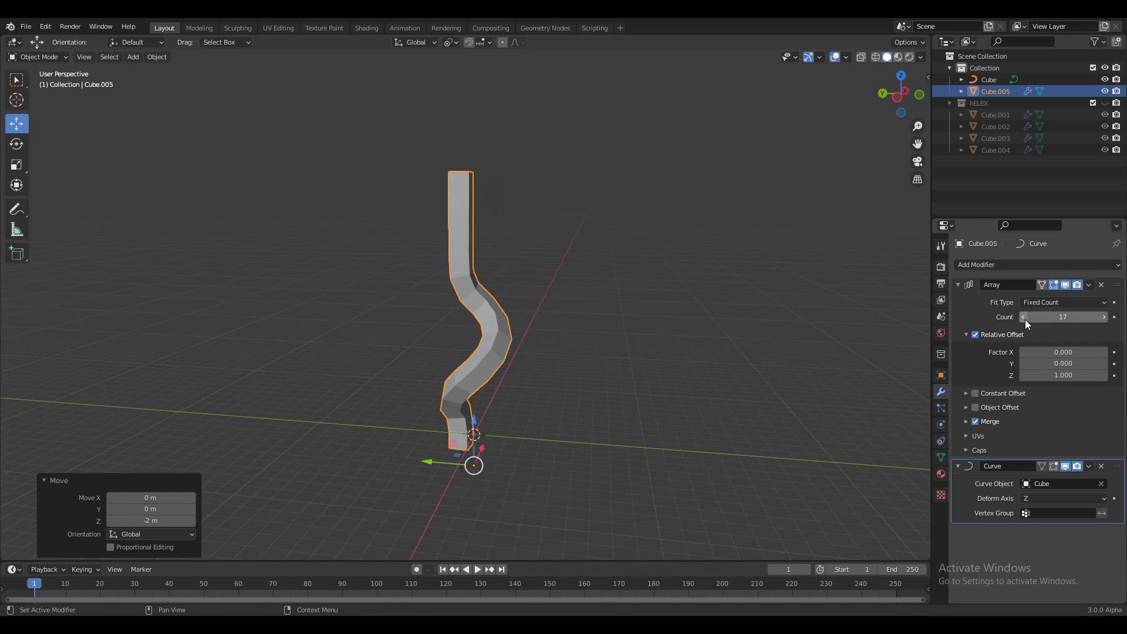
left_click(1025, 319)
left_click(1056, 317)
left_click_drag(1057, 317, 955, 318)
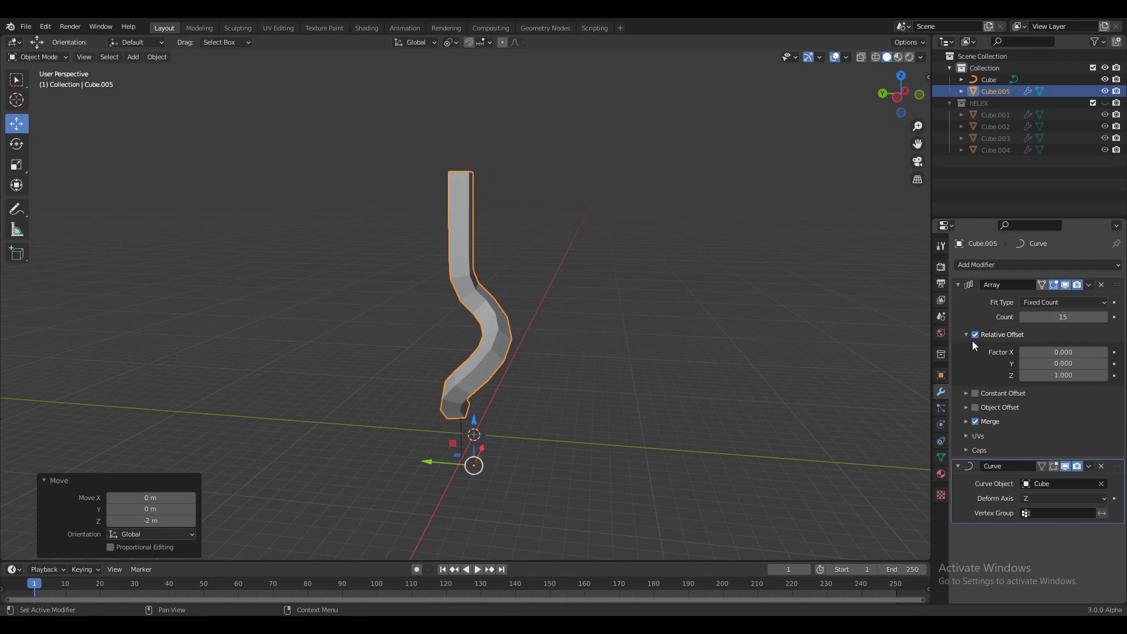
Set the array count to 18 and slide the mesh along Z to sit close to the world origin
middle_click_drag(868, 334, 673, 330)
left_click(890, 93)
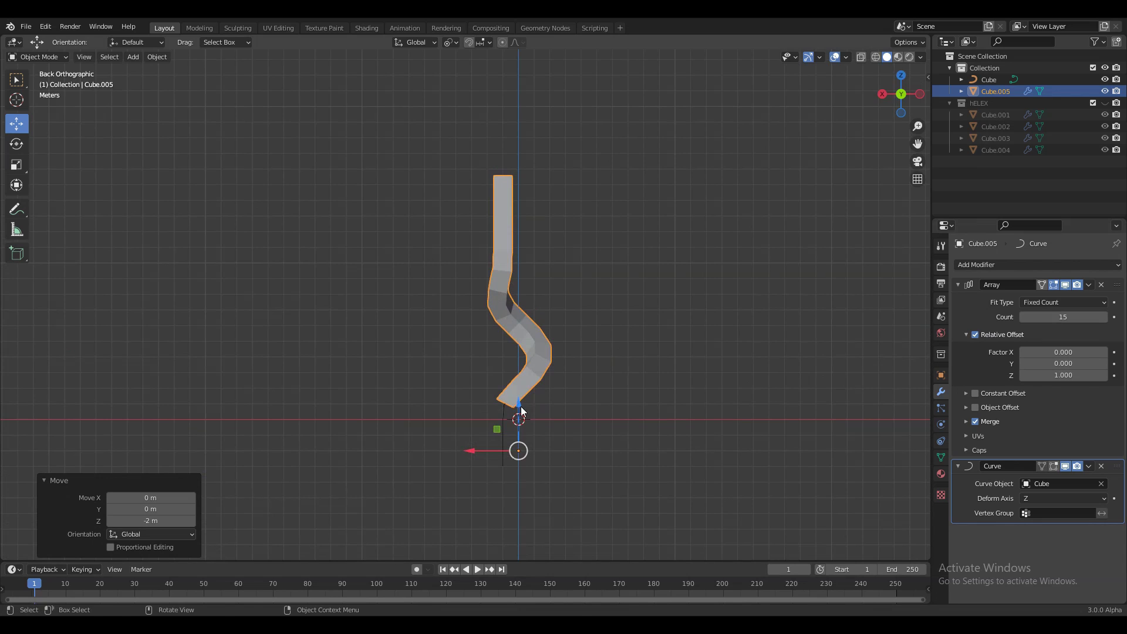
left_click_drag(519, 405, 526, 381)
left_click(1104, 317)
left_click(1104, 317)
middle_click_drag(610, 352, 546, 405)
left_click(1104, 317)
middle_click_drag(634, 369, 664, 473)
key("ctrl+KP_1")
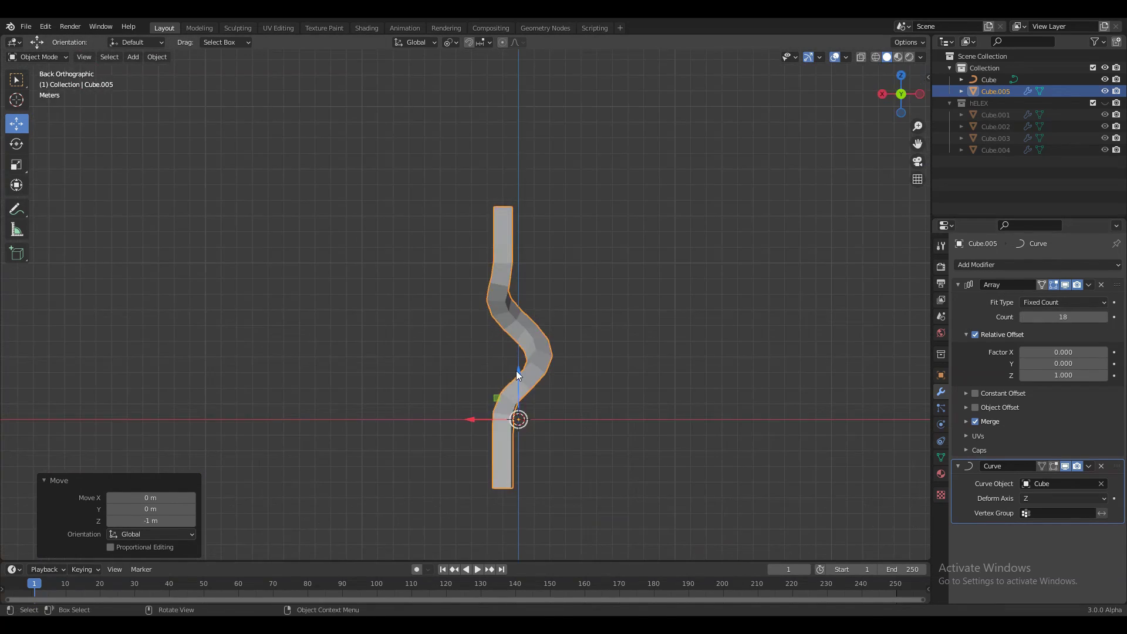
left_click_drag(517, 374, 523, 369)
Select the deformed mesh and collapse the settings of its Array and Curve modifiers
left_click(497, 348)
middle_click_drag(496, 347, 414, 397)
left_click(488, 406)
left_click(957, 466)
left_click(958, 285)
scroll(475, 293, "up", 1)
middle_click_drag(475, 293, 519, 274)
left_click(520, 273)
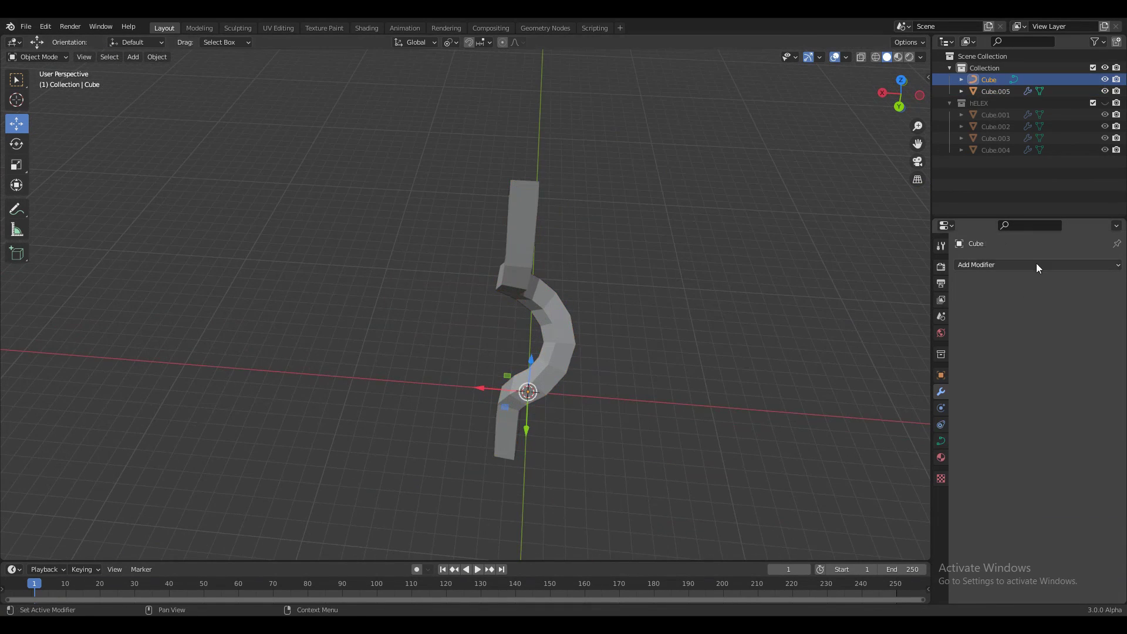
Apply the Array modifier and the Curve modifier to the deformed mesh, and check its geometry in edit mode
left_click(531, 261)
left_click(1089, 284)
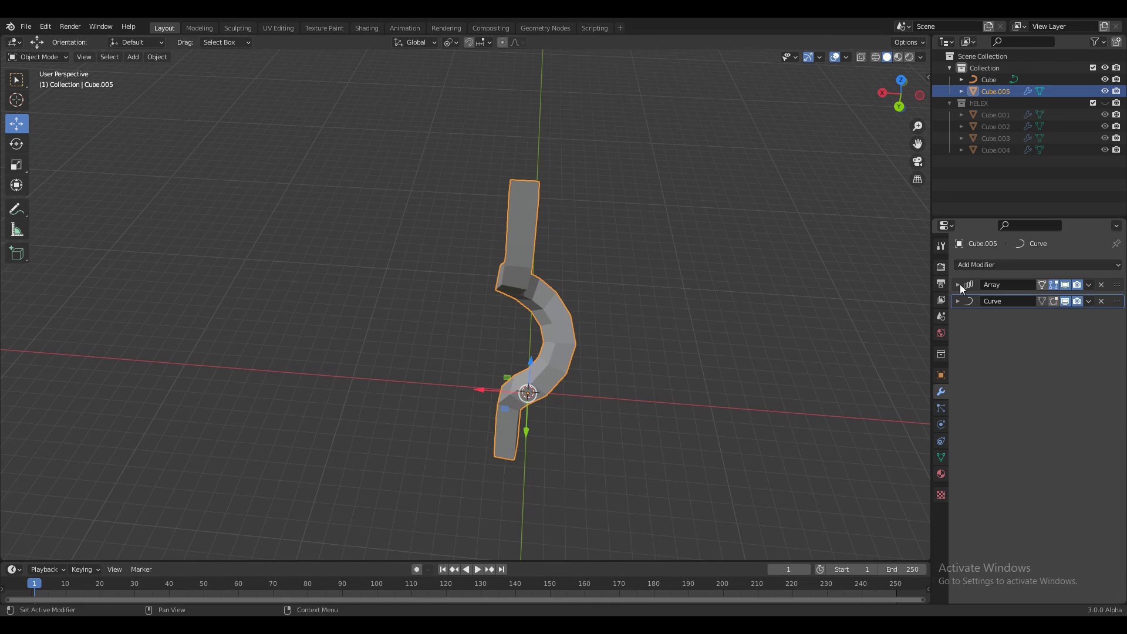
left_click(958, 284)
left_click(1089, 284)
left_click(1083, 298)
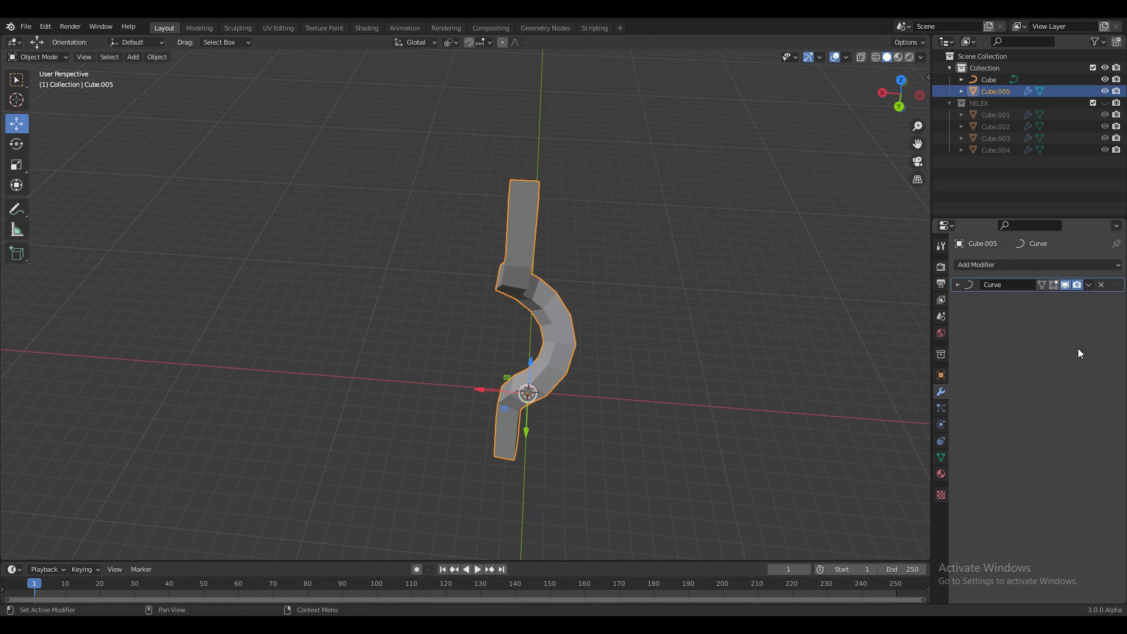
left_click(1089, 284)
left_click(1071, 298)
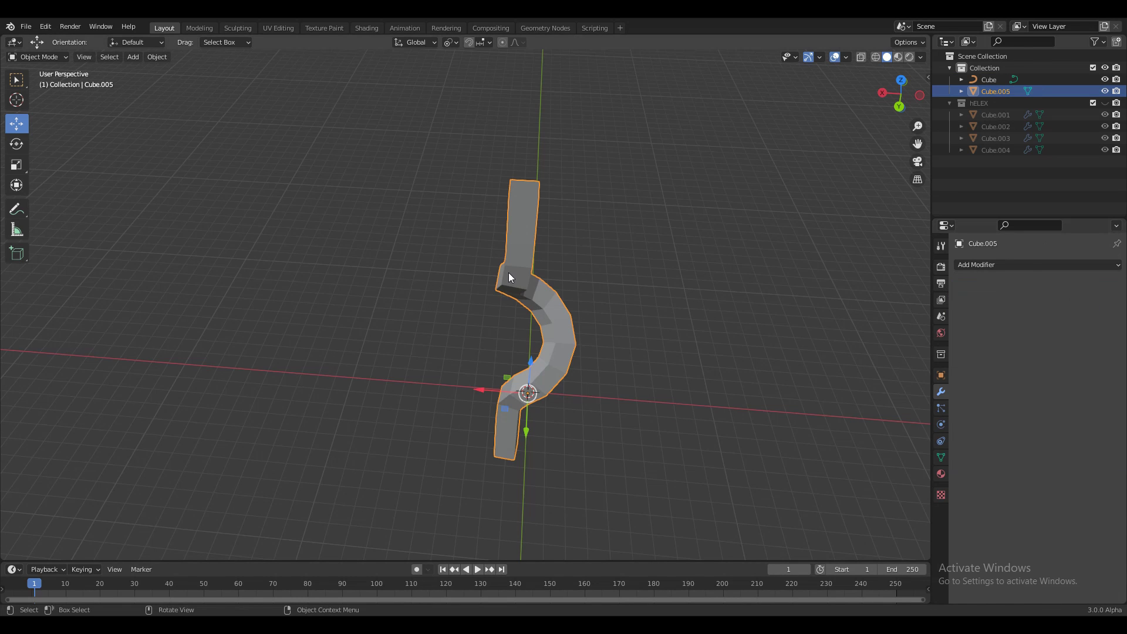
key("Tab")
middle_click_drag(547, 355, 394, 405)
key("Tab")
Duplicate the twisted strand in place and rotate the copy 90° about Z in the top view
left_click(900, 104)
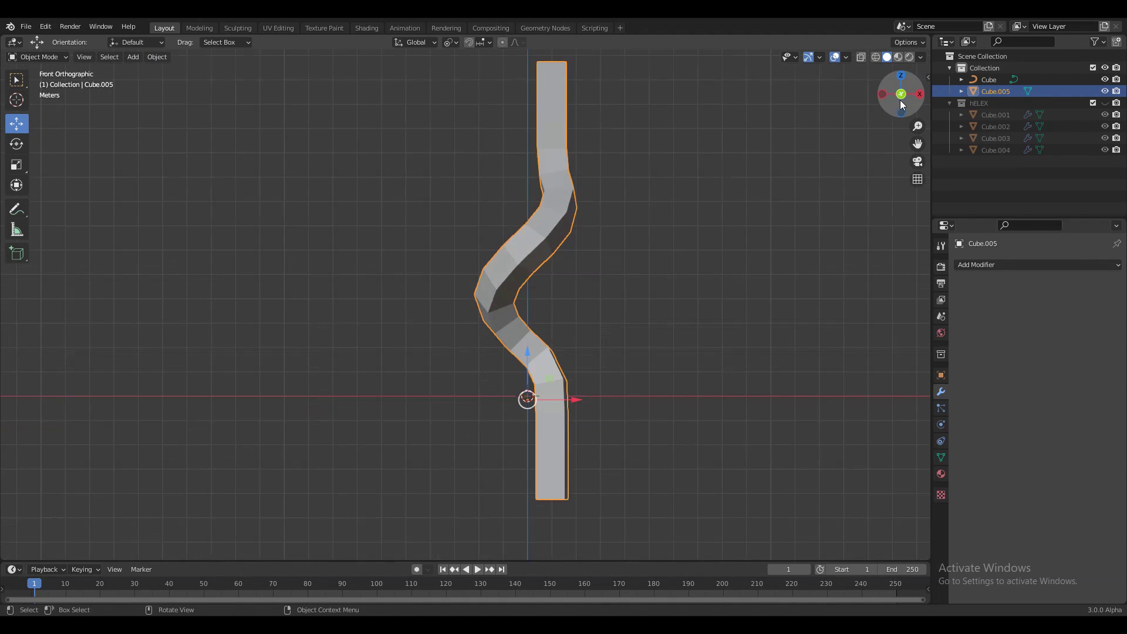
middle_click_drag(699, 148, 678, 239, "shift")
left_click(901, 77)
key("shift+d")
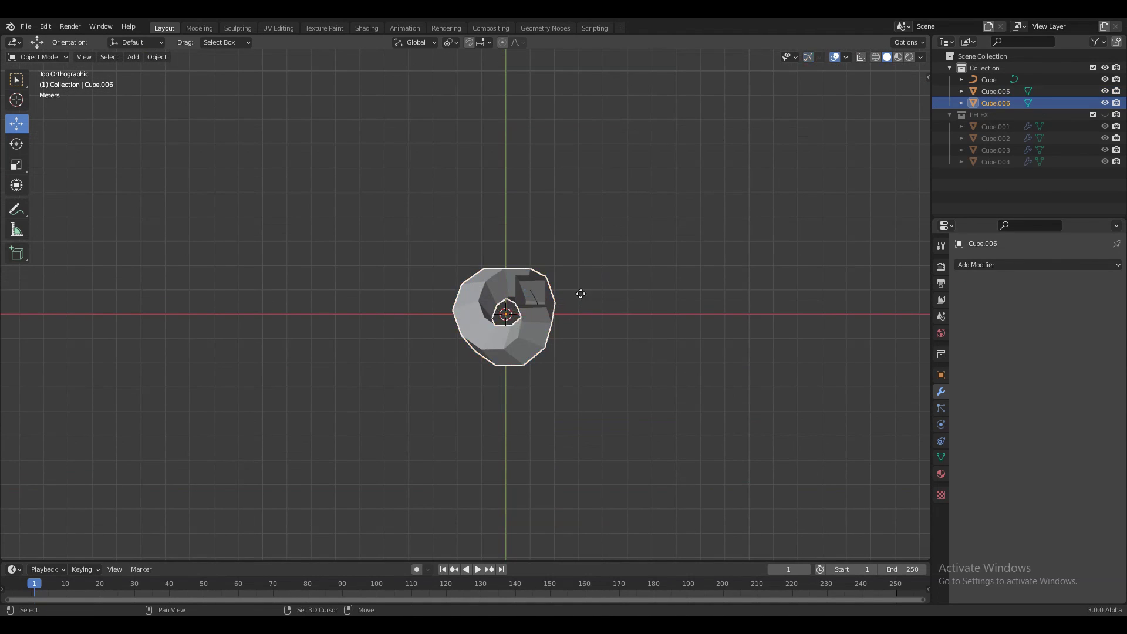
key("r")
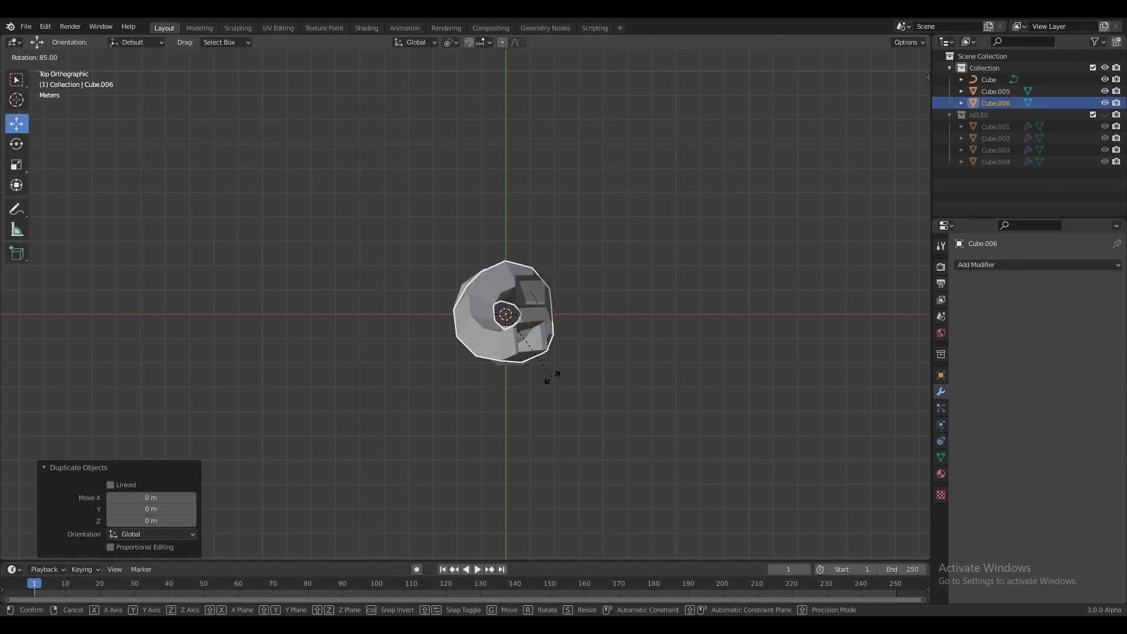
left_click(546, 380)
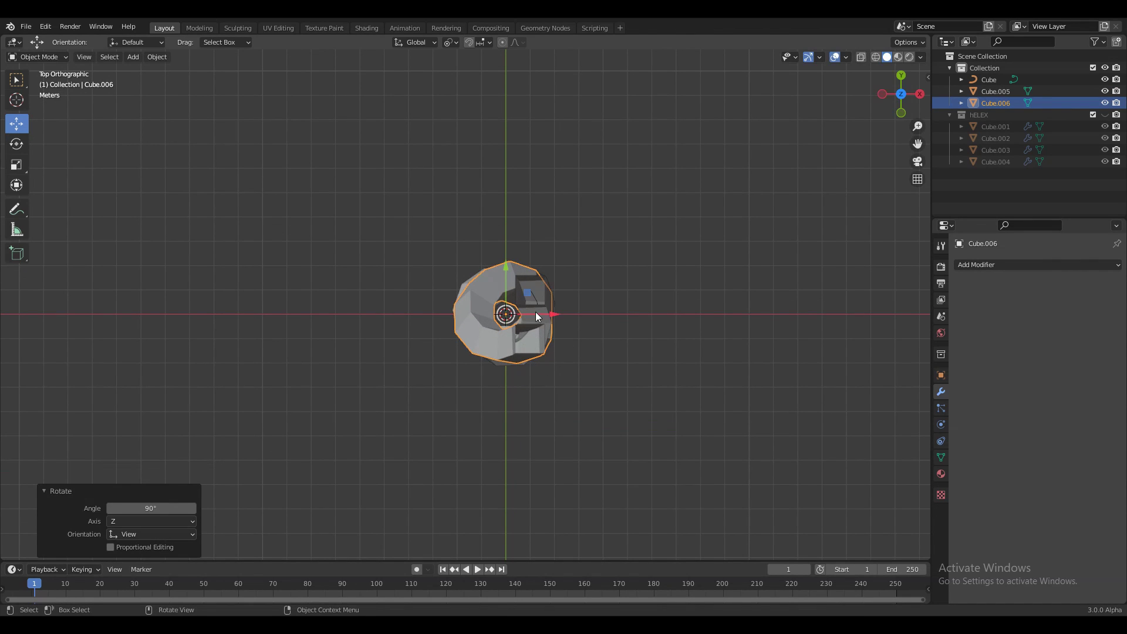
Select both strands, duplicate them in place and rotate the copies 180° about Z in the top view
left_click(546, 305, "shift")
key("shift+d")
right_click(653, 232)
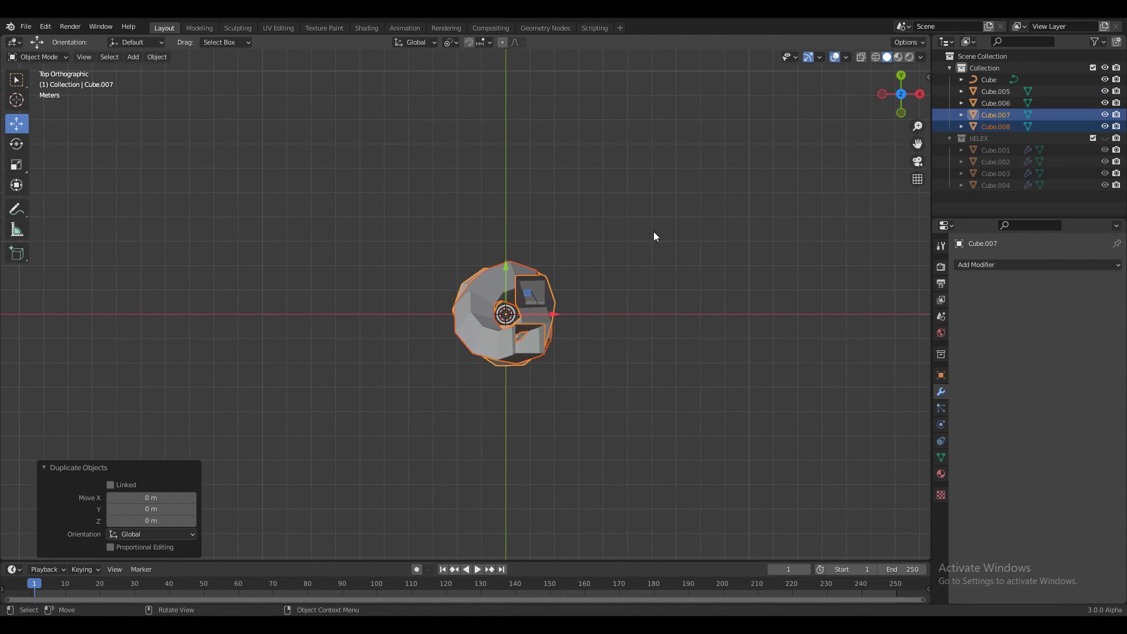
key("r")
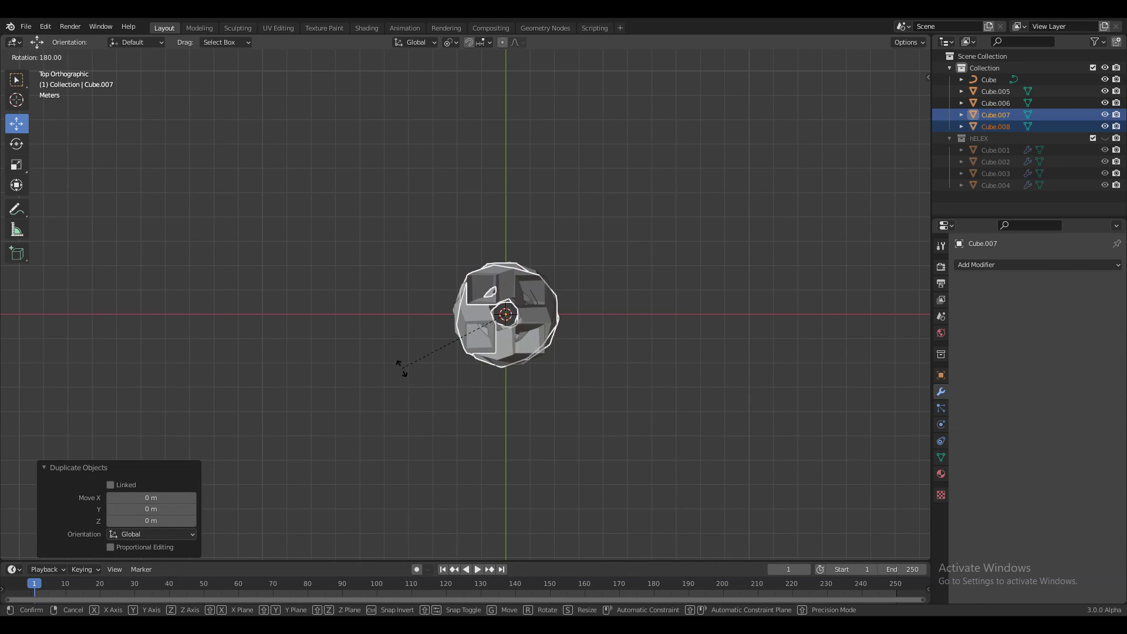
left_click(402, 369)
Examine how the four strands intertwine from several angles and in edit mode with everything selected
middle_click_drag(470, 421, 528, 301)
left_click(547, 346)
key("a")
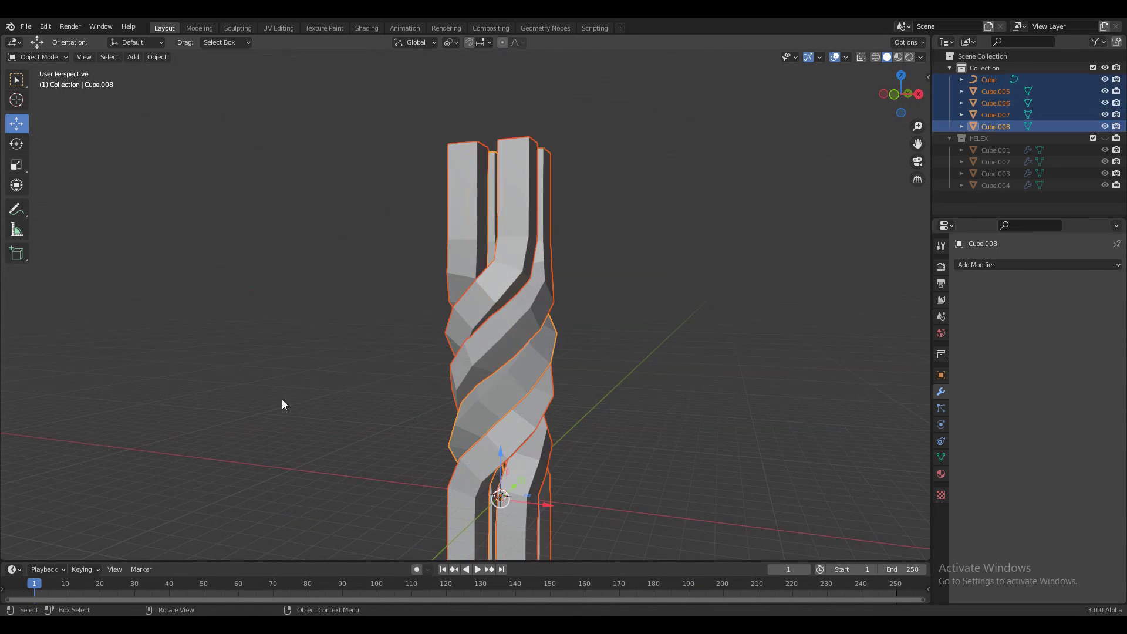
left_click(894, 95)
left_click_drag(616, 324, 337, 407)
key("Tab")
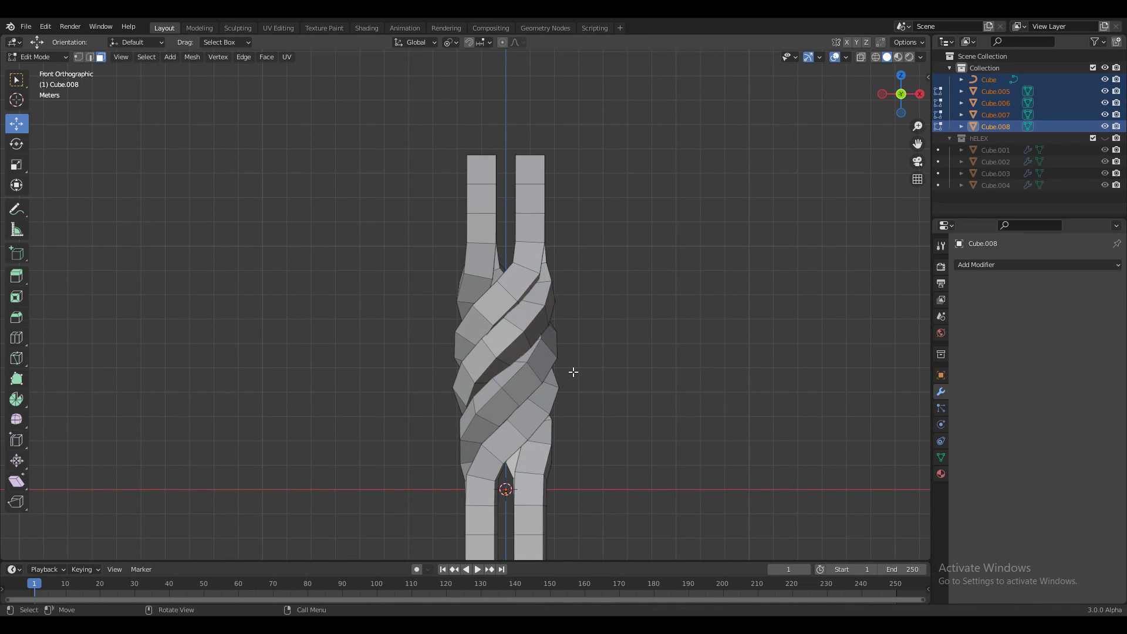
key("Tab")
scroll(525, 289, "down", 1)
scroll(575, 273, "up", 2)
Bevel the lengthwise corner edge loops of one strand with two segments and a width of about 0.143 m
middle_click_drag(583, 276, 529, 311)
scroll(540, 287, "up", 1)
left_click(572, 211)
key("Tab")
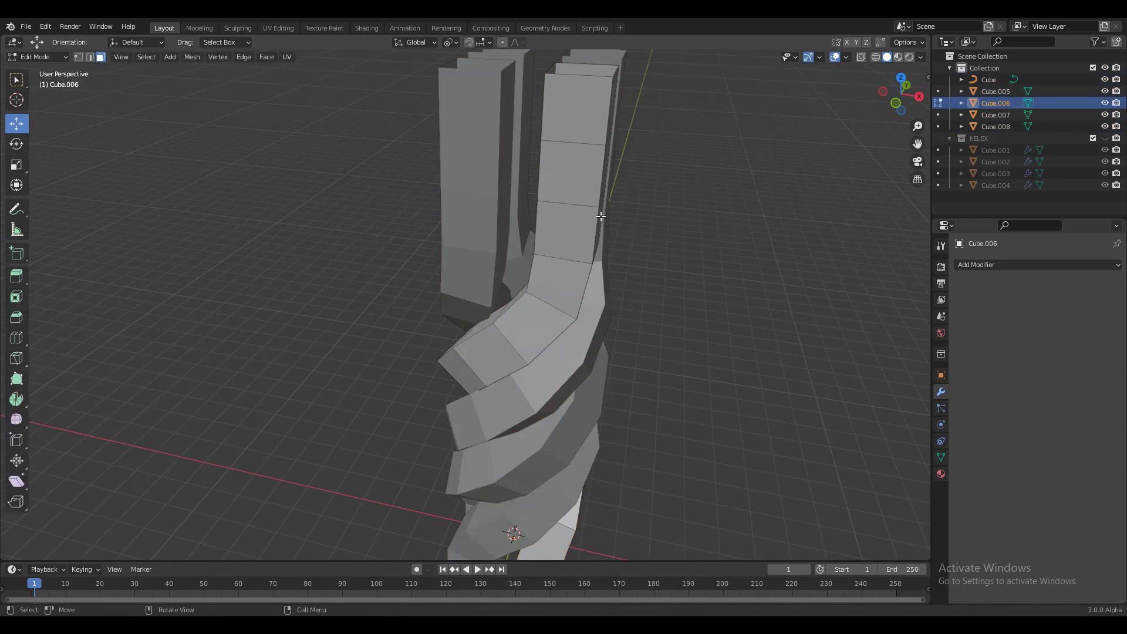
middle_click_drag(603, 214, 538, 320, "shift")
key("2")
left_click(529, 236, "alt")
scroll(523, 235, "down", 1, "alt")
middle_click_drag(498, 224, 543, 236)
left_click(588, 176, "alt+shift")
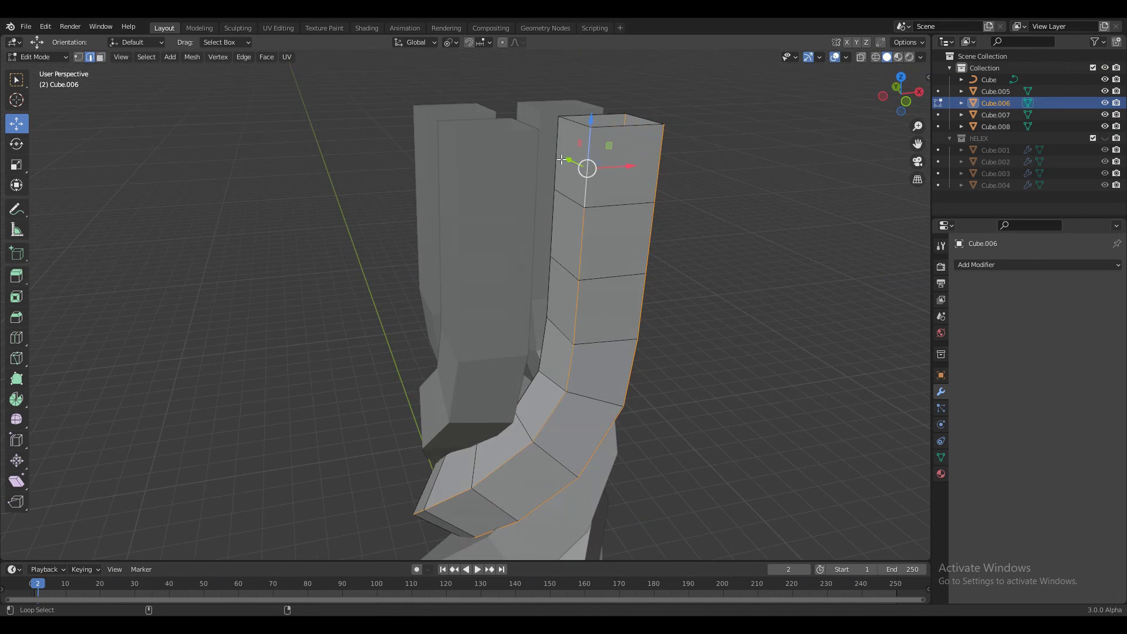
left_click(557, 157, "alt+shift")
key("ctrl+b")
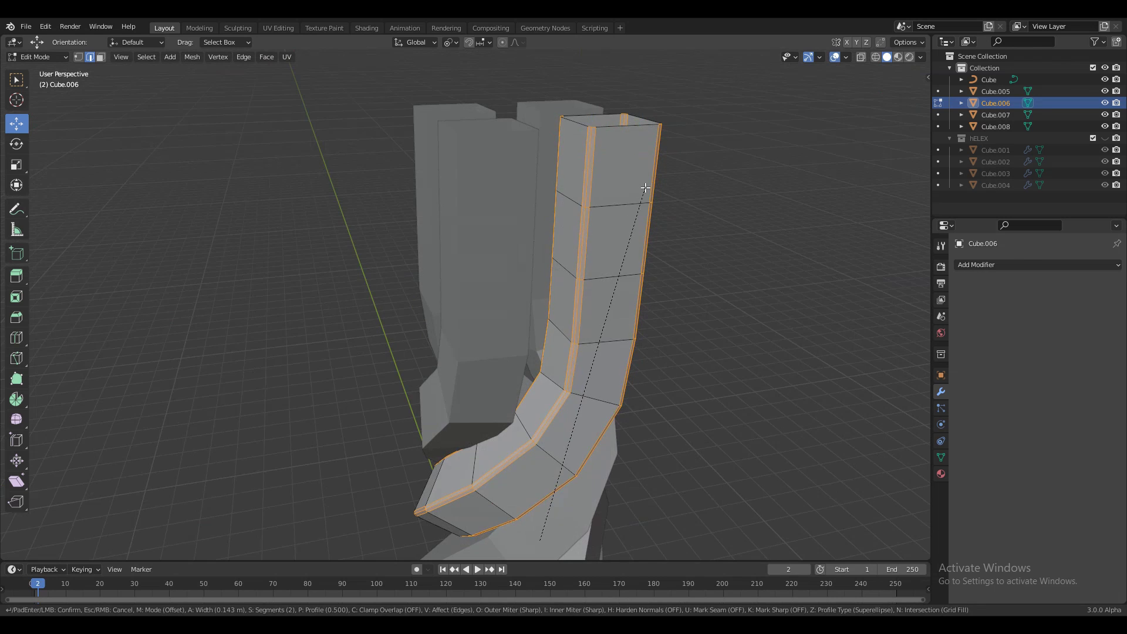
left_click(643, 190)
middle_click_drag(643, 190, 305, 363)
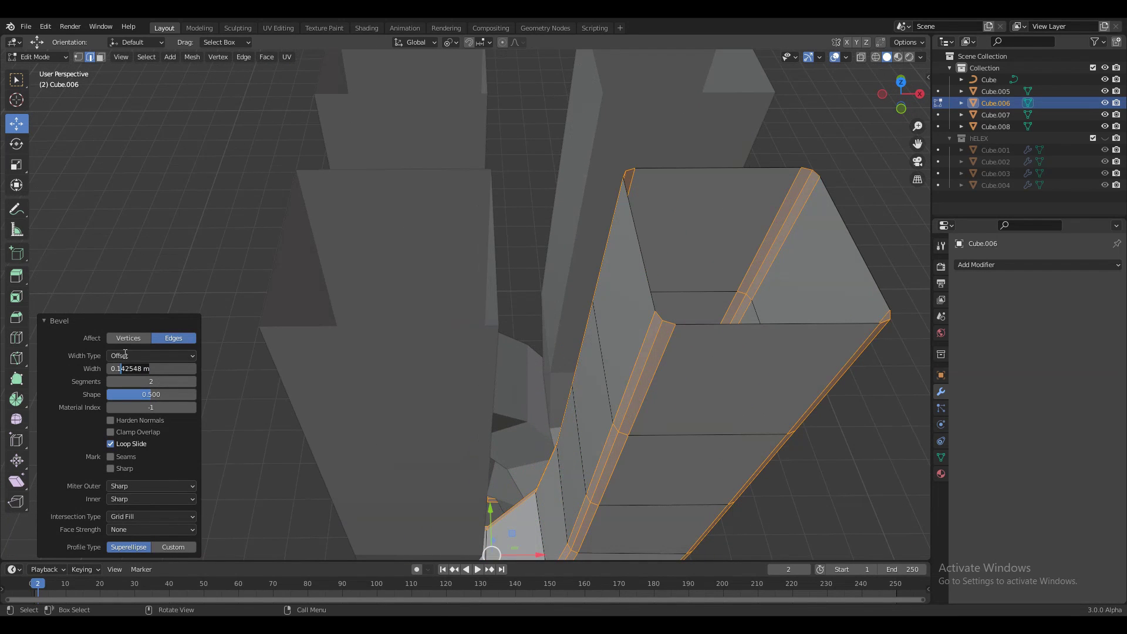
scroll(572, 270, "down", 5)
key("Tab")
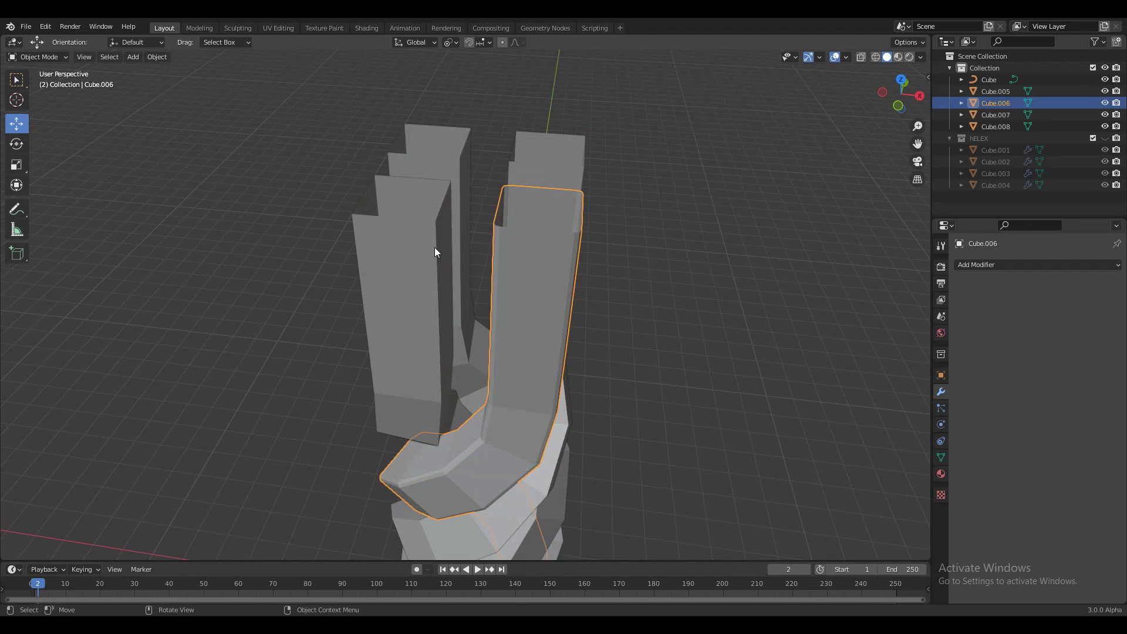
Link the object data of the other three strands to the bevelled strand
left_click(435, 247)
left_click(452, 160, "shift")
left_click(550, 239, "shift")
left_click(551, 256, "shift")
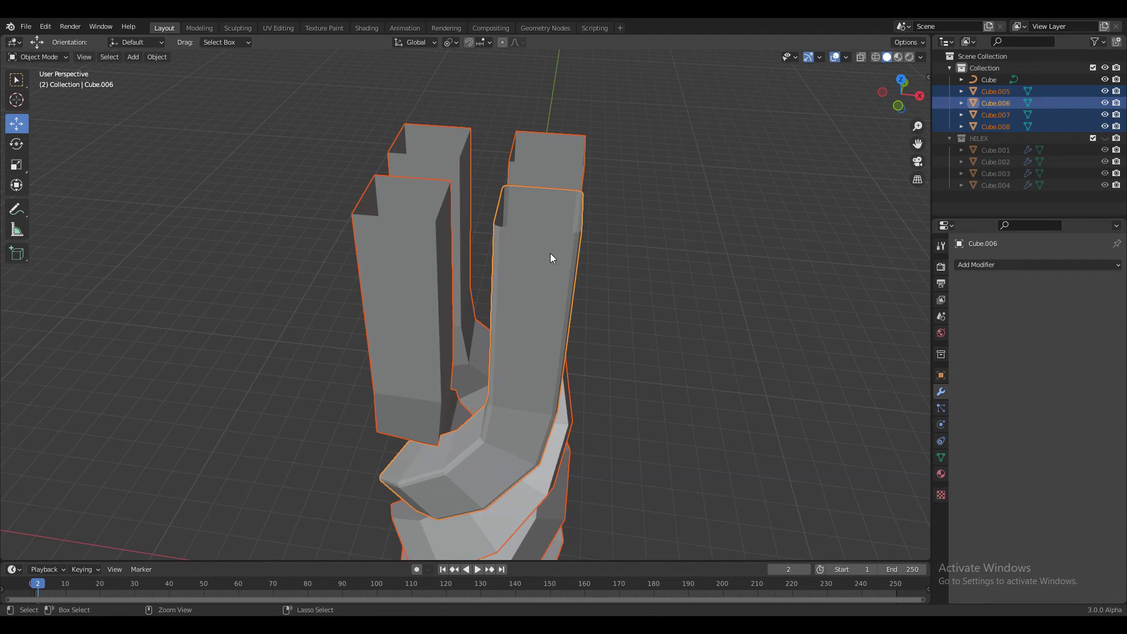
key("ctrl+l")
left_click(551, 253)
middle_click_drag(551, 253, 491, 288)
Add a Subdivision modifier with viewport level 2 to the bevelled strand and shade it smooth
key("alt+a")
left_click(490, 288)
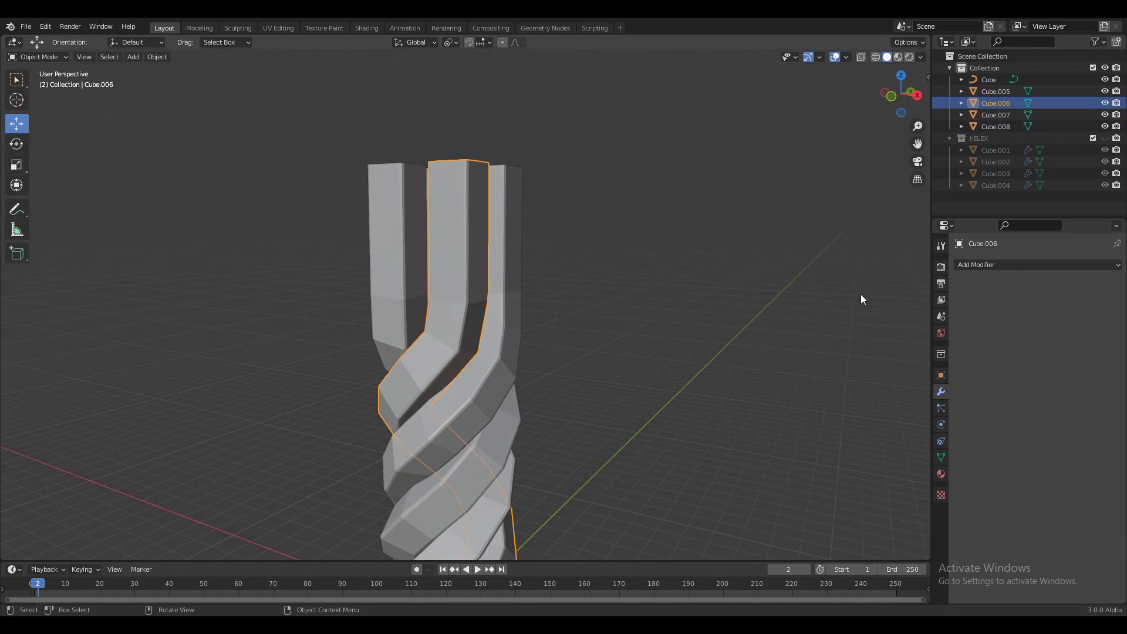
left_click(986, 264)
left_click(904, 479)
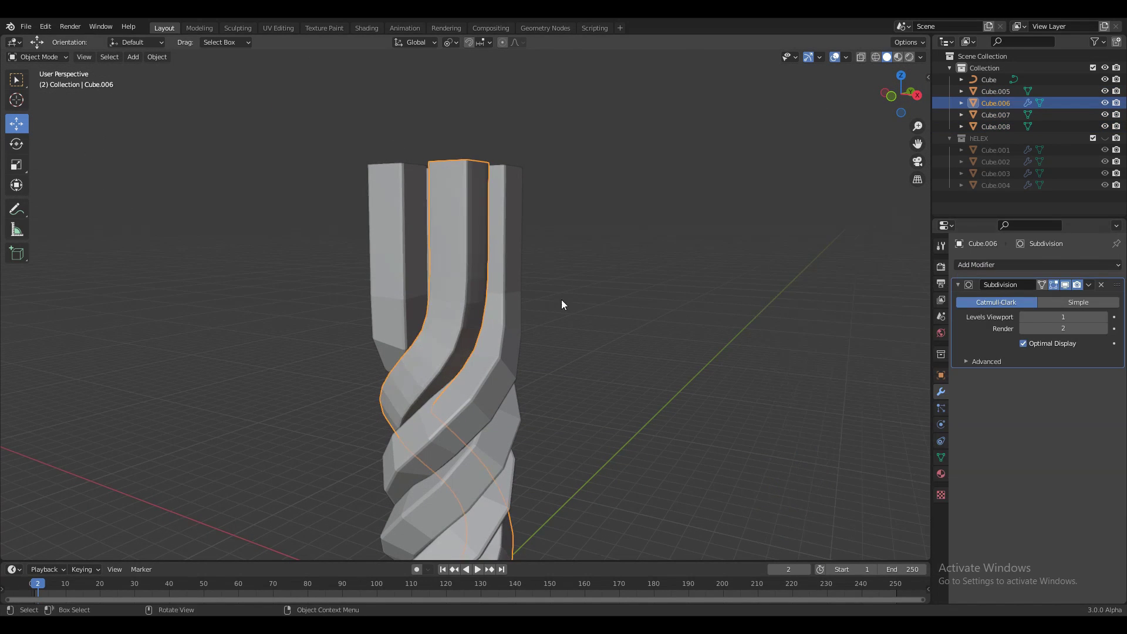
middle_click_drag(561, 299, 488, 234)
left_click(1100, 317)
right_click(467, 270)
left_click(463, 241)
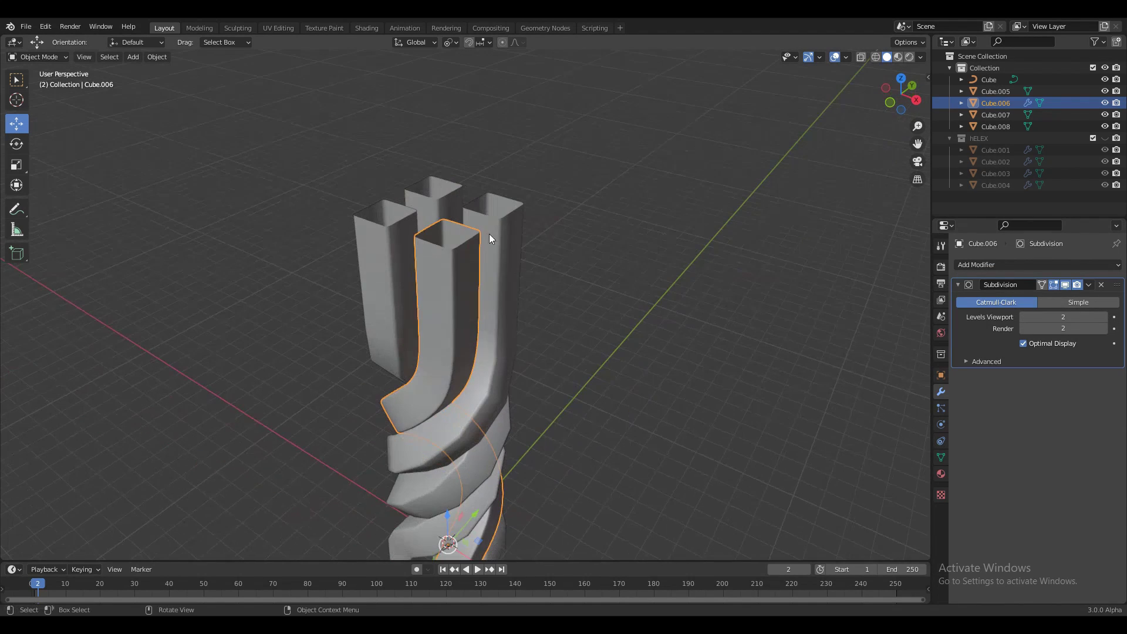
Copy the Subdivision modifier from the smoothed strand to the other three strands
left_click(488, 234)
left_click(414, 178, "shift")
left_click(383, 236, "shift")
left_click(450, 259, "shift")
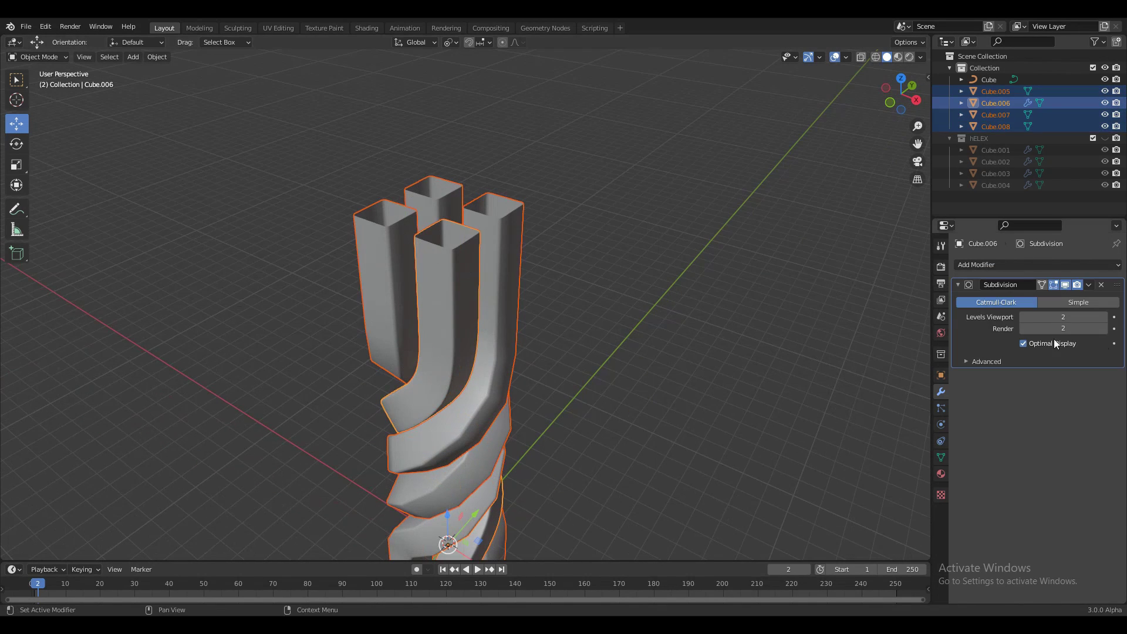
left_click(1086, 286)
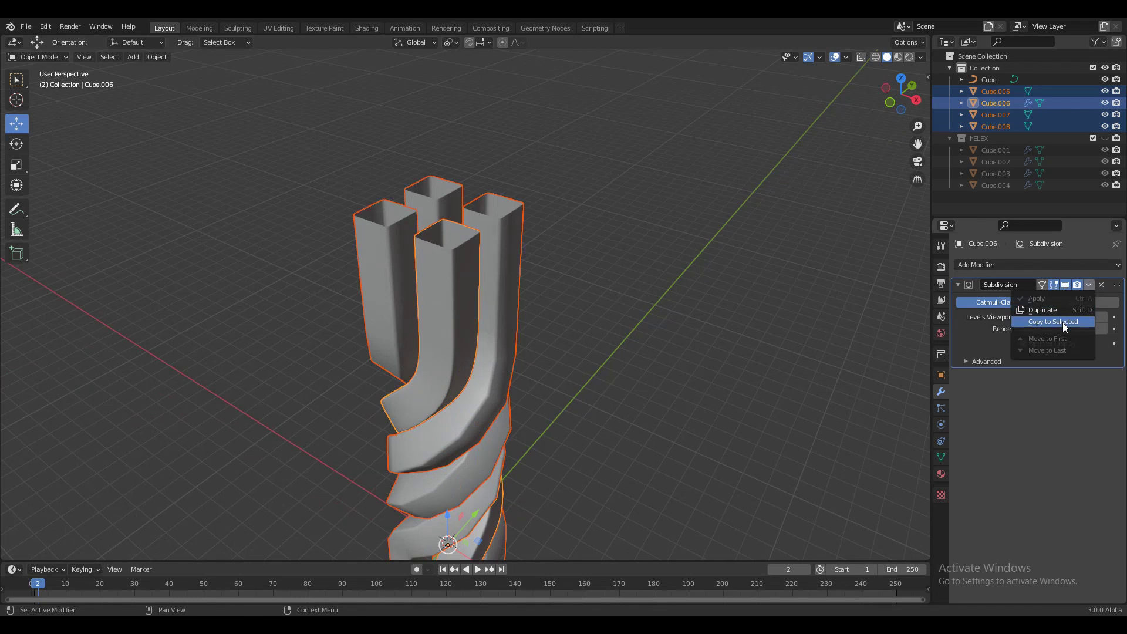
left_click(1063, 322)
left_click(536, 374)
middle_click_drag(536, 375, 595, 310)
middle_click_drag(589, 321, 520, 355)
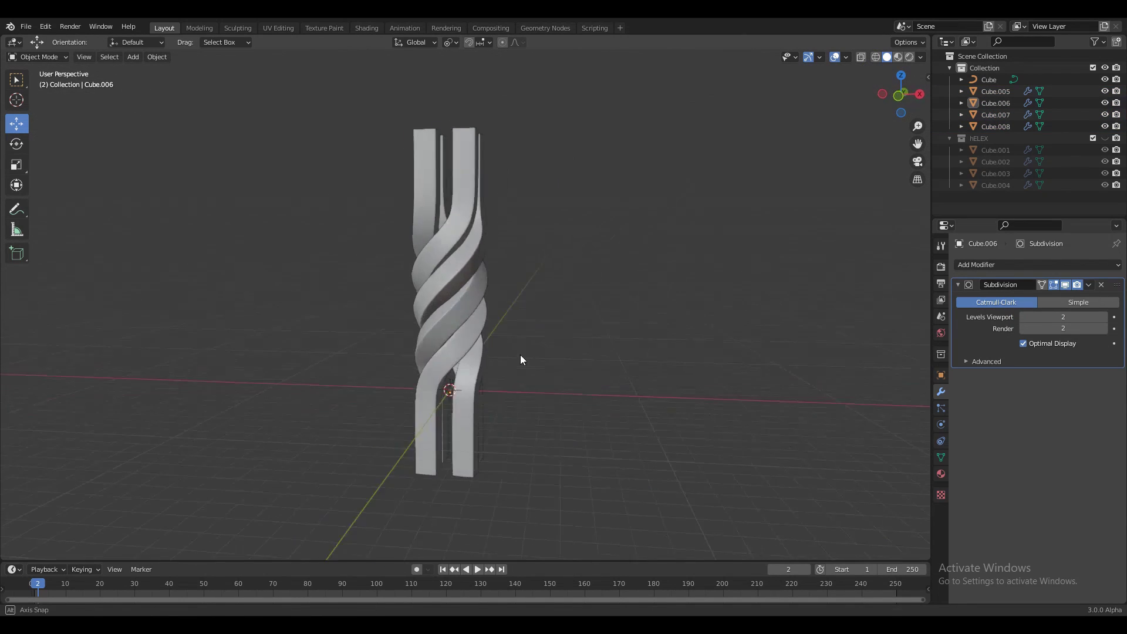
Delete the helix curve left over inside the strands
scroll(557, 297, "up", 4)
middle_click_drag(562, 302, 490, 228)
left_click(499, 292)
left_click(497, 293)
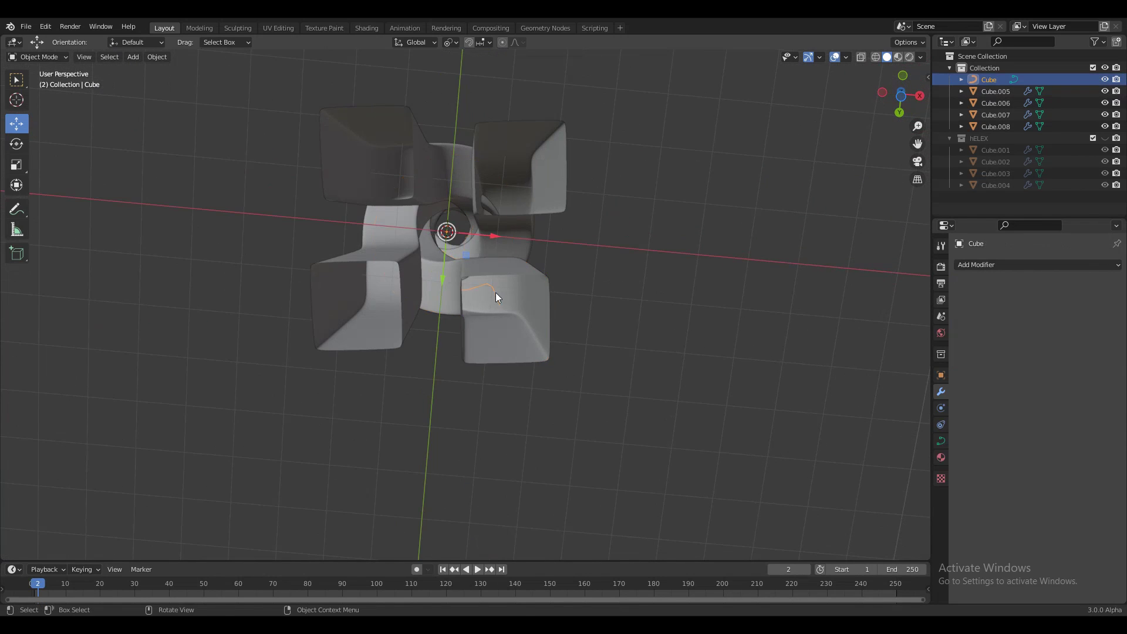
key("x")
left_click(449, 294)
Examine the smooth twisted column from the front, in perspective and in X-ray display
middle_click_drag(522, 271, 562, 298)
scroll(562, 299, "down", 3)
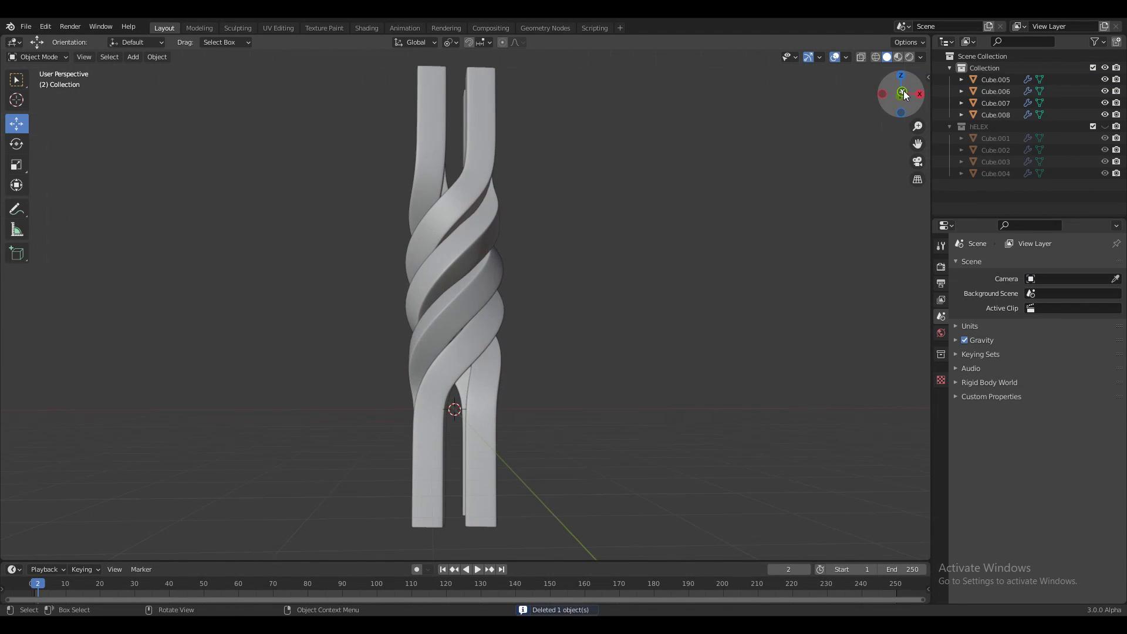
left_click(902, 93)
left_click_drag(600, 126, 369, 498)
middle_click_drag(519, 285, 566, 317, "shift")
left_click(632, 258)
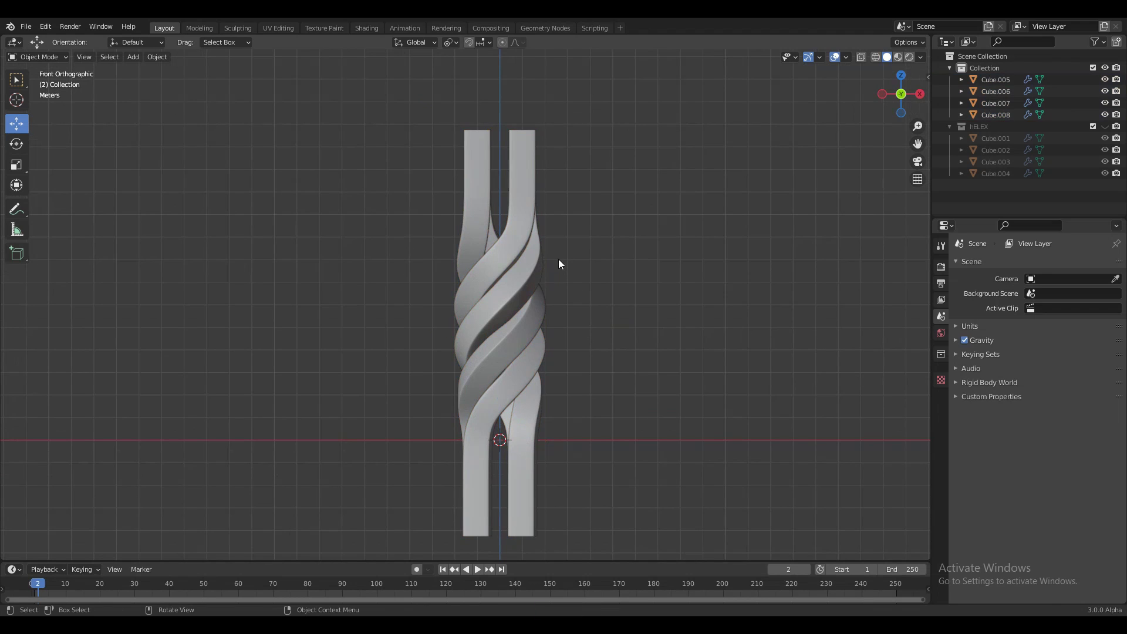
left_click(862, 56)
middle_click_drag(780, 116, 774, 193)
key("alt+z")
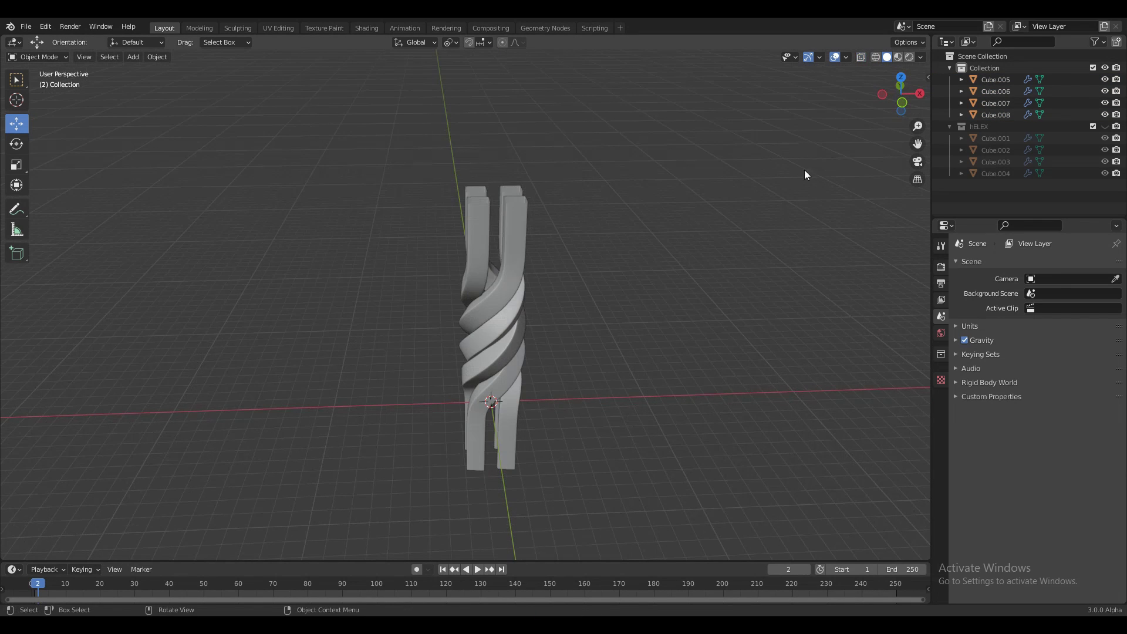
scroll(685, 219, "up", 3)
Enable the wireframe overlay, and hide all overlays to inspect the column's clean surface
left_click(846, 57)
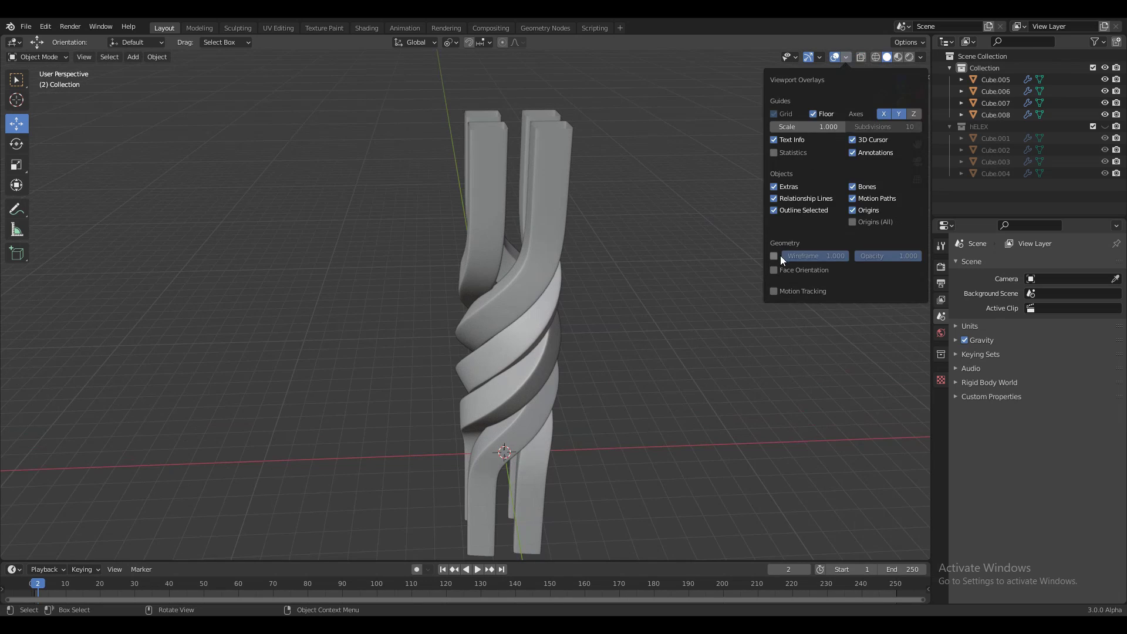
left_click(778, 256)
middle_click_drag(632, 241, 818, 40)
left_click(834, 57)
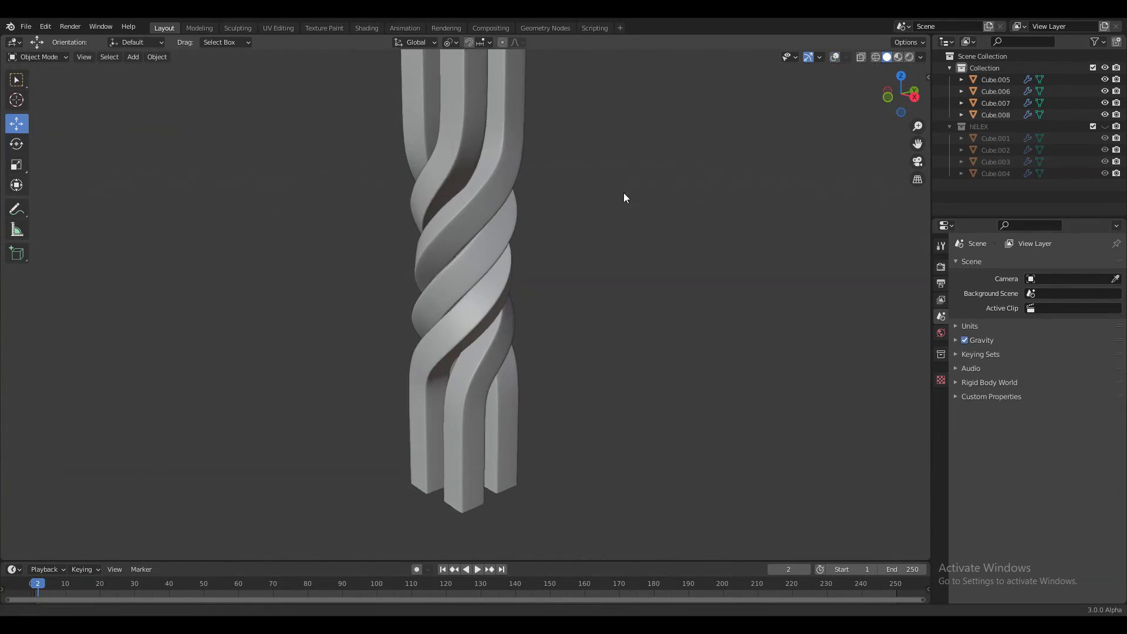
middle_click_drag(623, 196, 819, 159)
Show the overlays again, and duplicate all four strands with the copy moved 11 m along Y
left_click(888, 96)
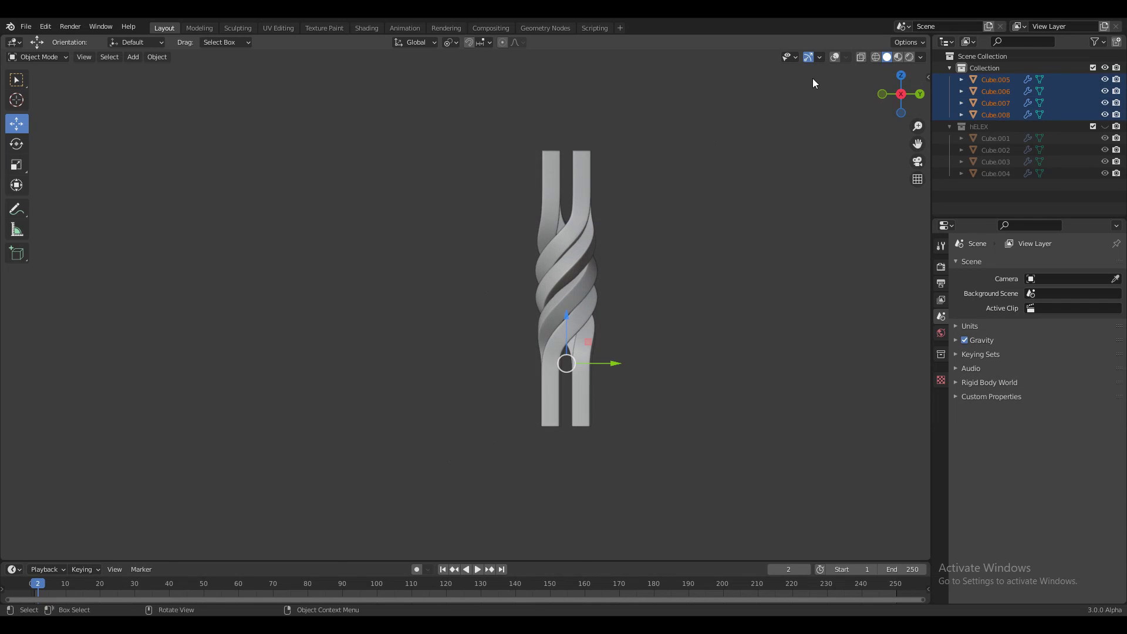
left_click(834, 57)
key("shift+d")
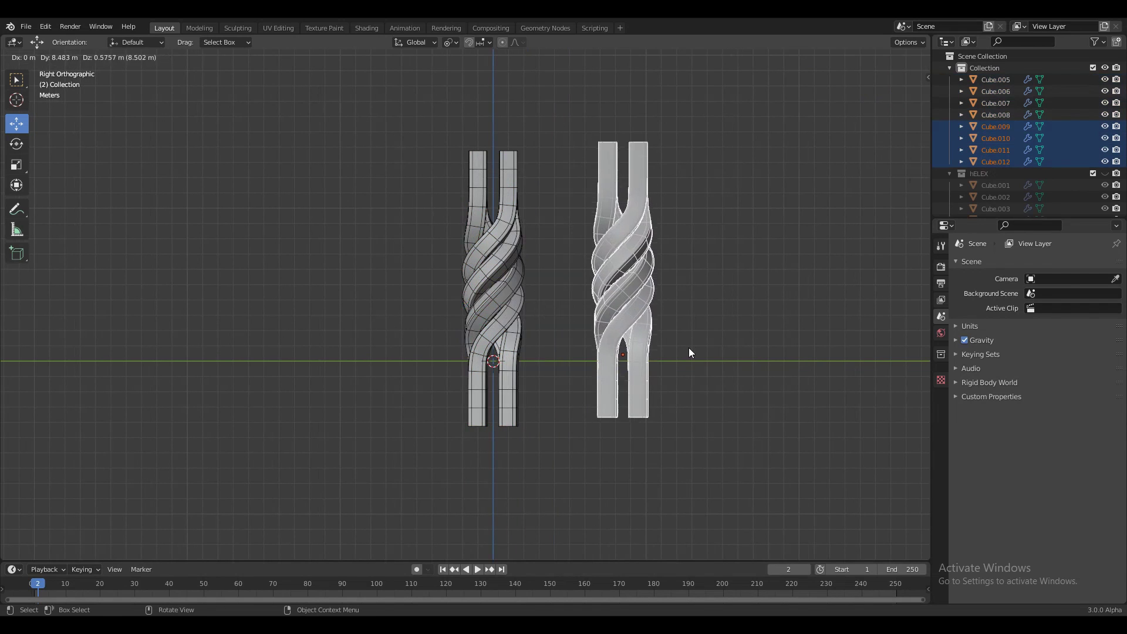
right_click(681, 351)
left_click_drag(539, 365, 702, 355, "ctrl")
middle_click_drag(525, 355, 402, 383, "shift")
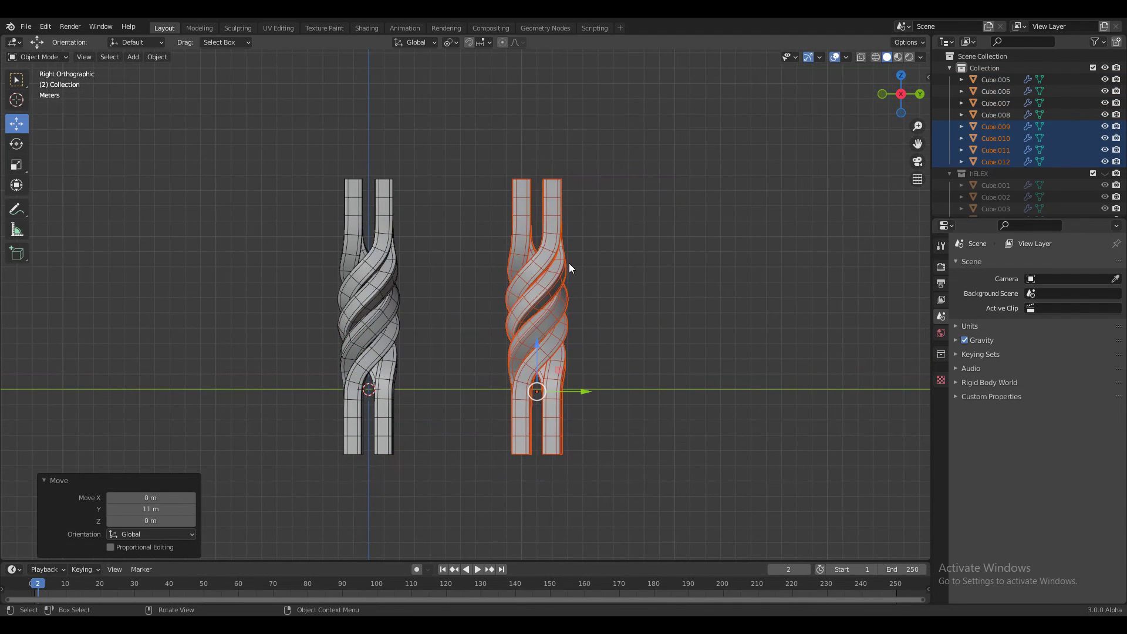
Remove the Subdivision modifier from one strand of the duplicated column
right_click(567, 263)
middle_click_drag(573, 229, 557, 202)
right_click(548, 232)
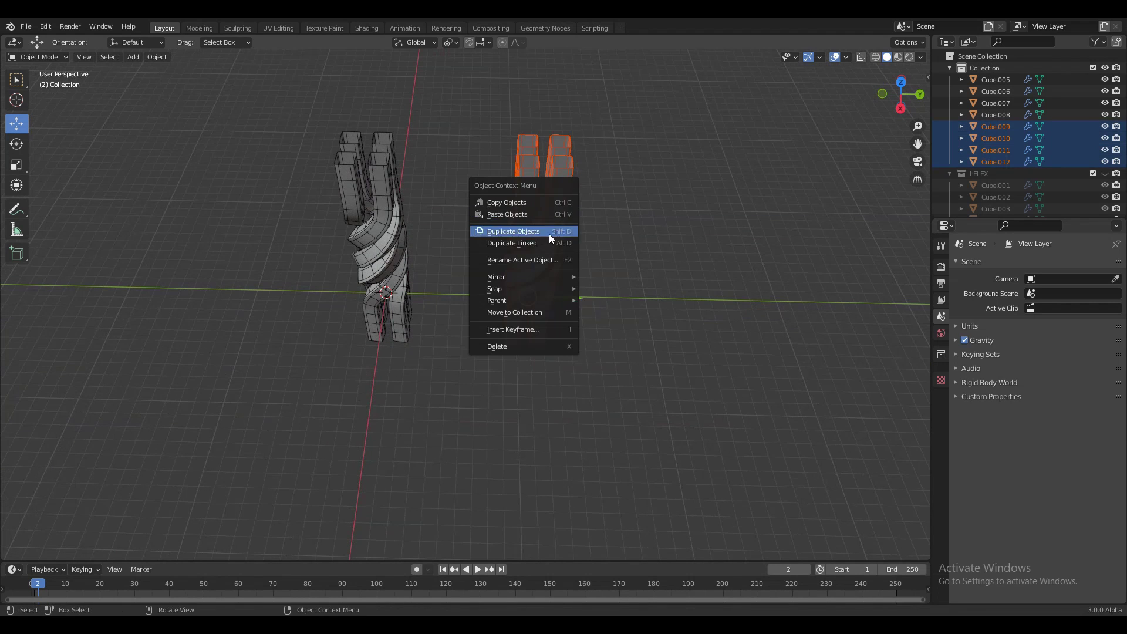
left_click(514, 239)
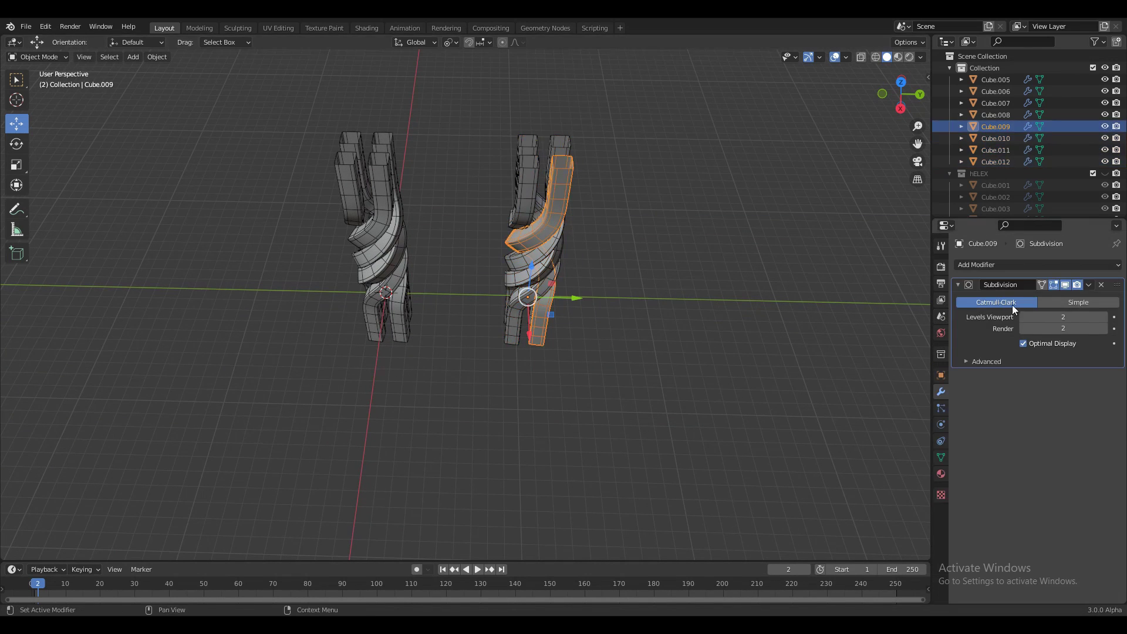
left_click(1101, 286)
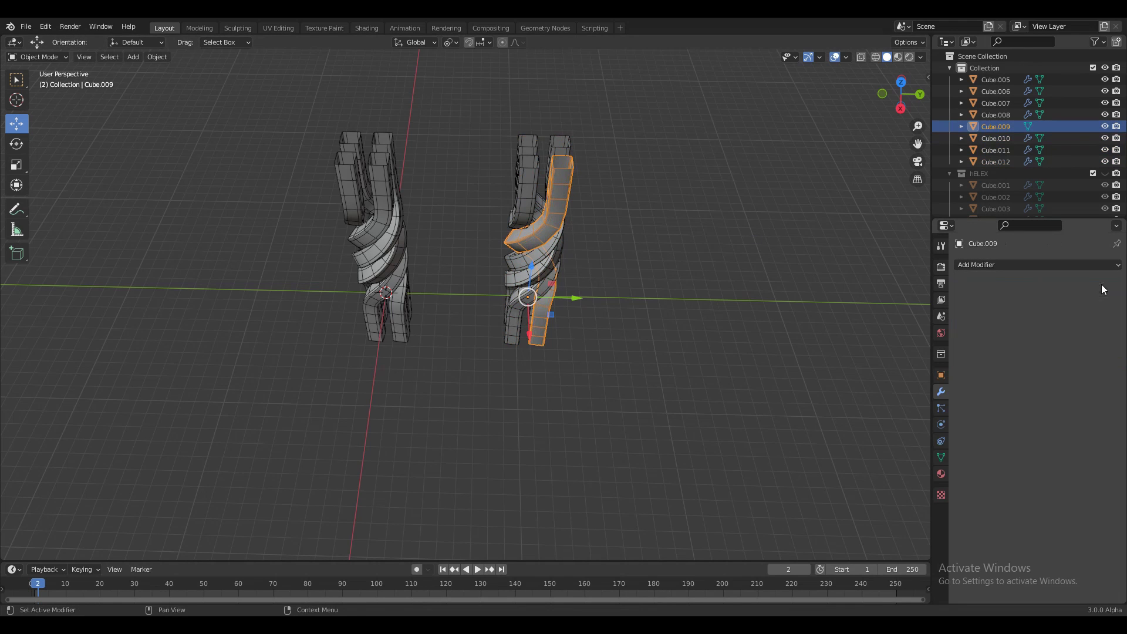
Select the four strands of the duplicated column and join them into one object
left_click(565, 179)
left_click(565, 182, "shift")
left_click(529, 165, "shift")
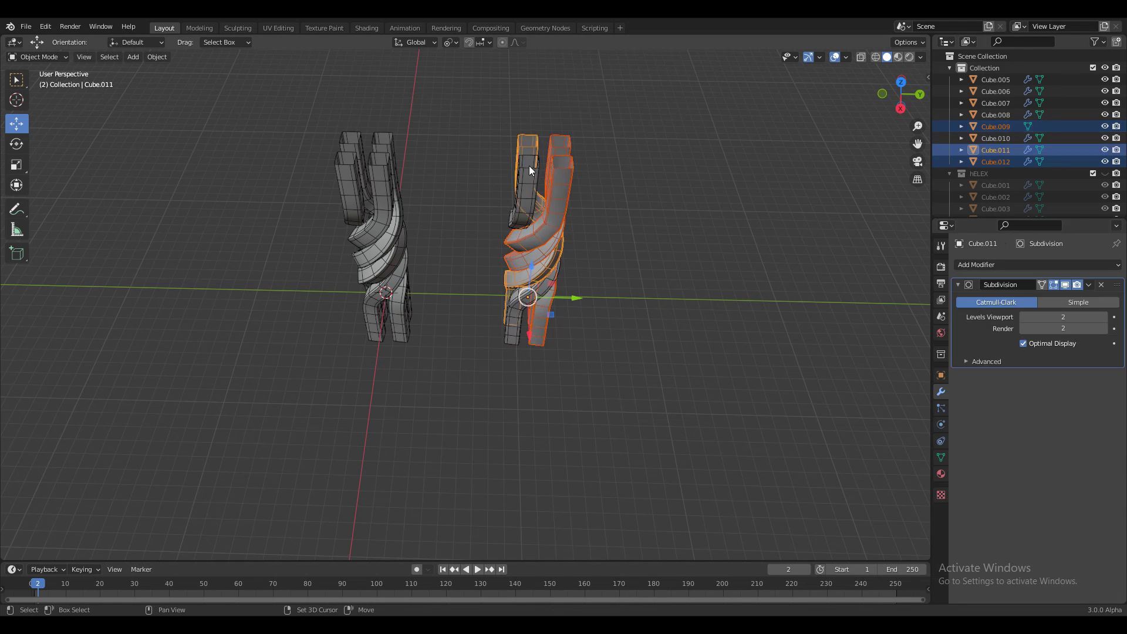
left_click(531, 174, "shift")
right_click(534, 183)
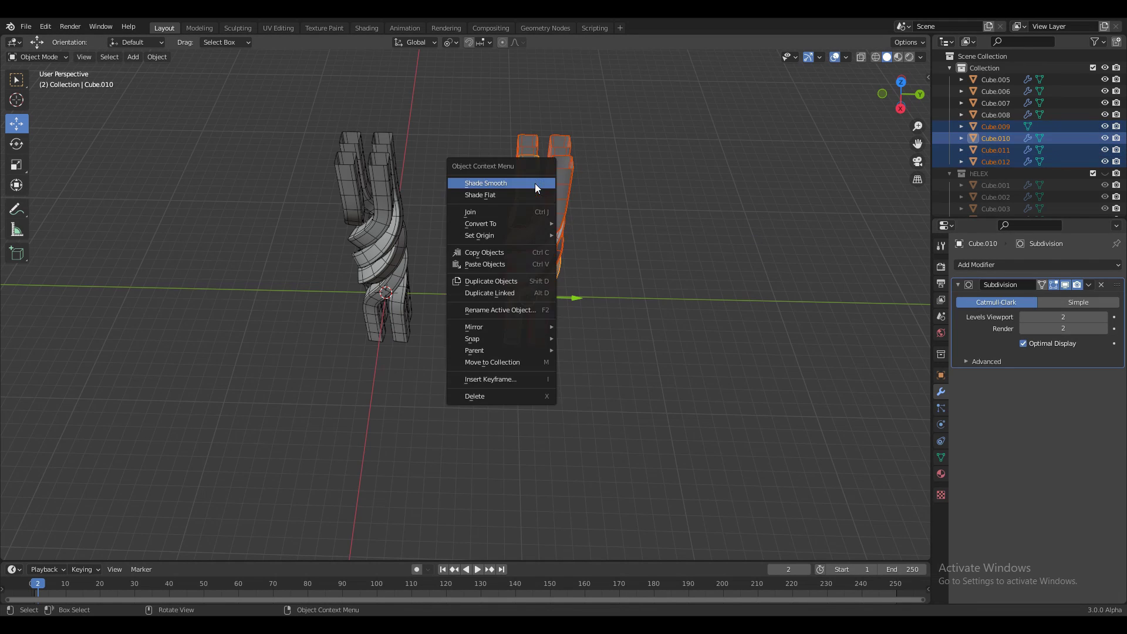
left_click(530, 214)
middle_click_drag(611, 226, 559, 279, "shift")
scroll(565, 295, "up", 3)
left_click(677, 287)
Add a lattice object at the world origin
left_click(530, 295)
scroll(559, 280, "down", 3)
key("shift+a")
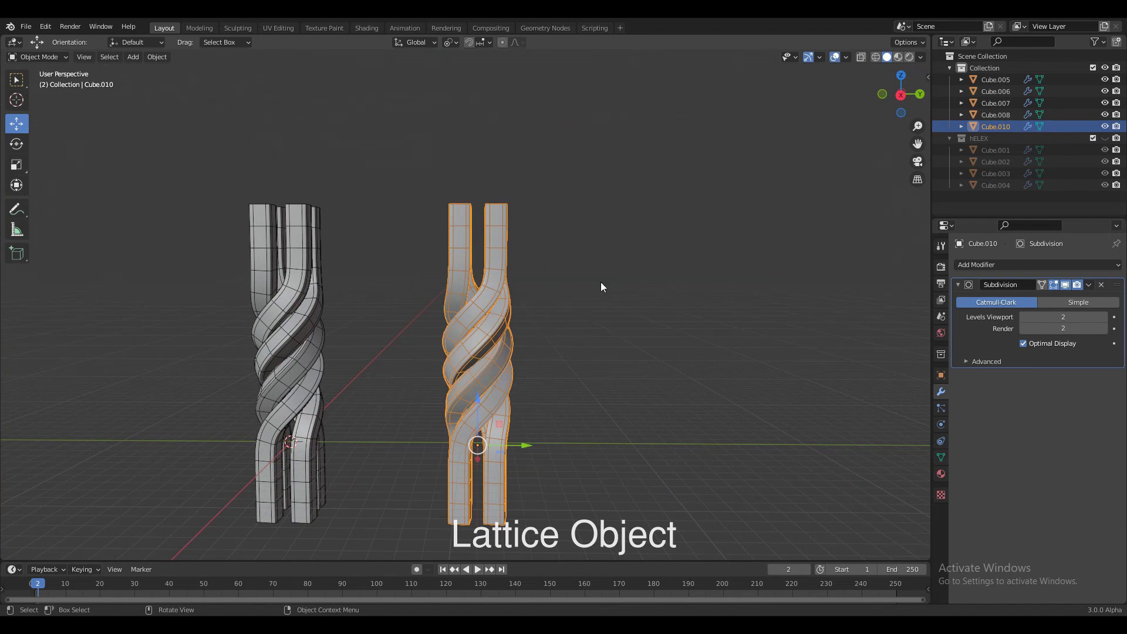
right_click(513, 231)
key("shift+a")
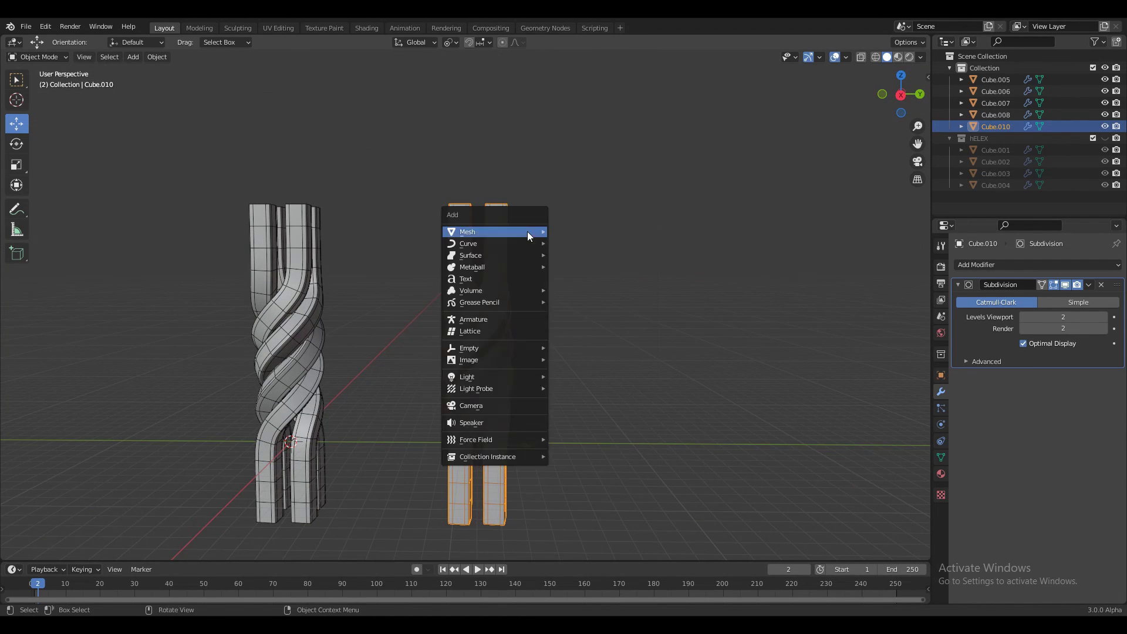
left_click(513, 331)
scroll(393, 403, "down", 2)
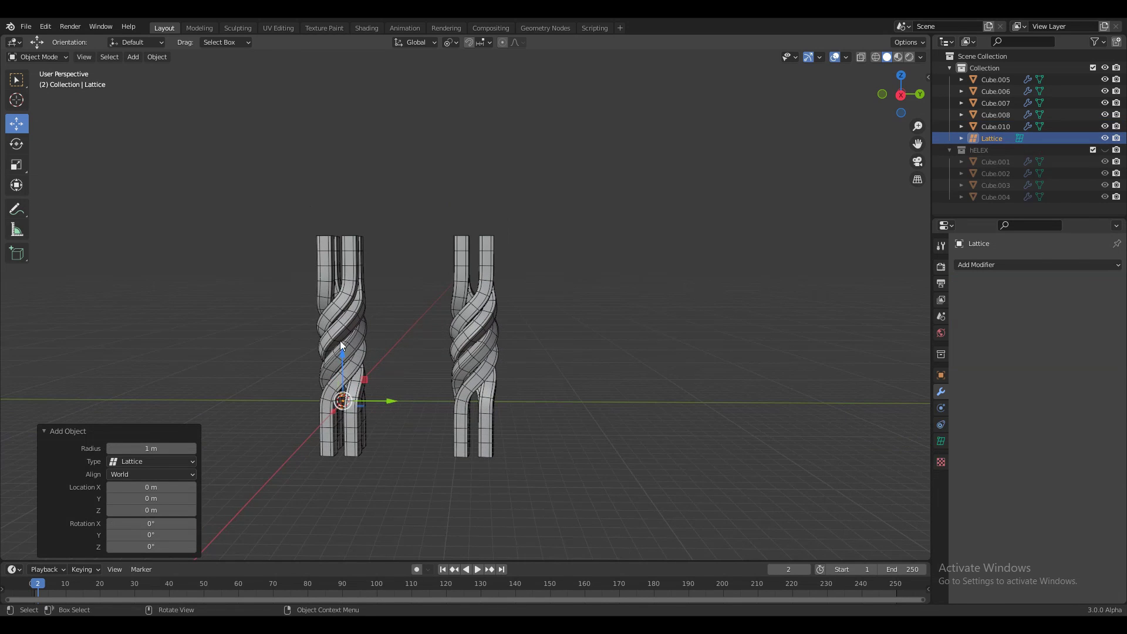
Move the four original strands -17 m along Y and snap the joined column to the 3D cursor
left_click_drag(272, 315, 274, 317)
left_click_drag(386, 401, 184, 401)
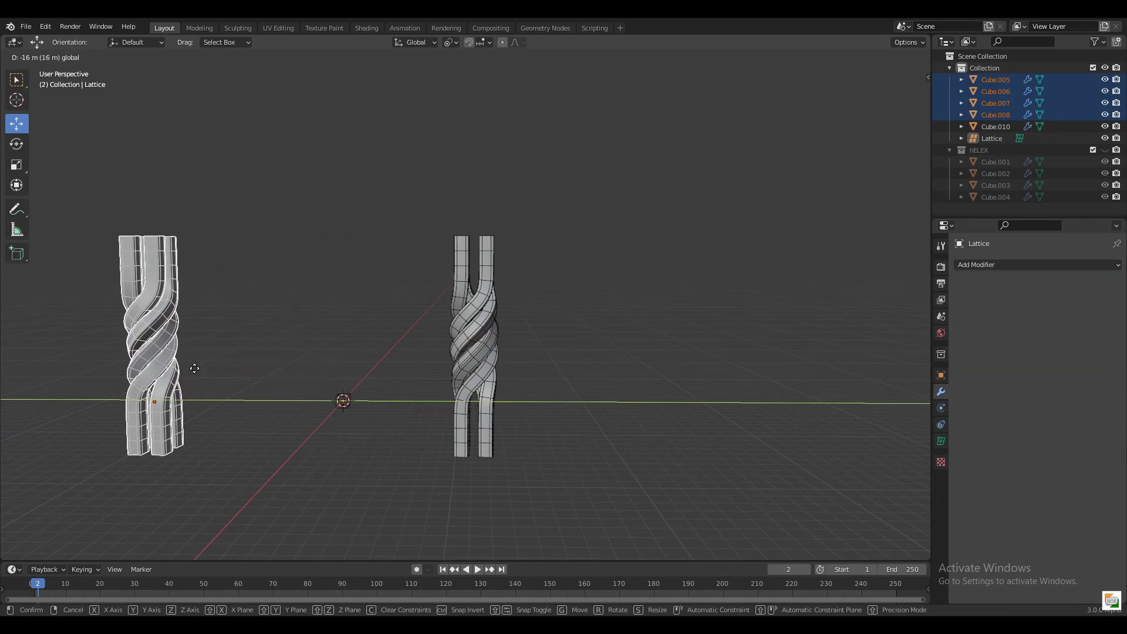
left_click_drag(561, 222, 470, 400)
key("shift+s")
left_click(518, 319)
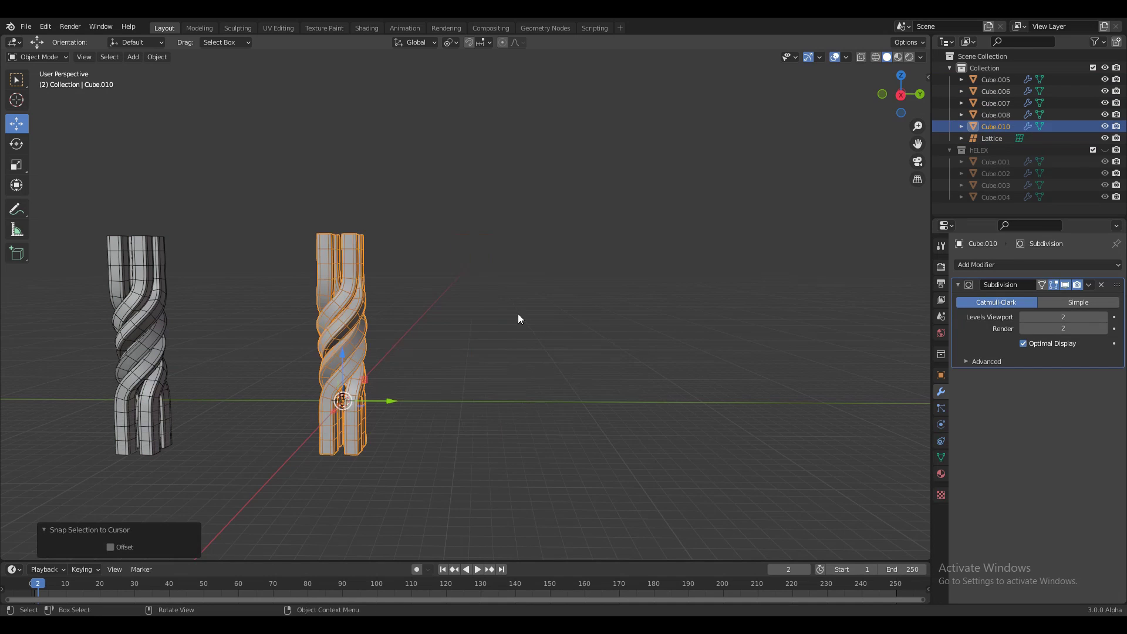
Raise the joined column 4 m along Z in the right view so its base sits at the origin
middle_click_drag(550, 369, 688, 309)
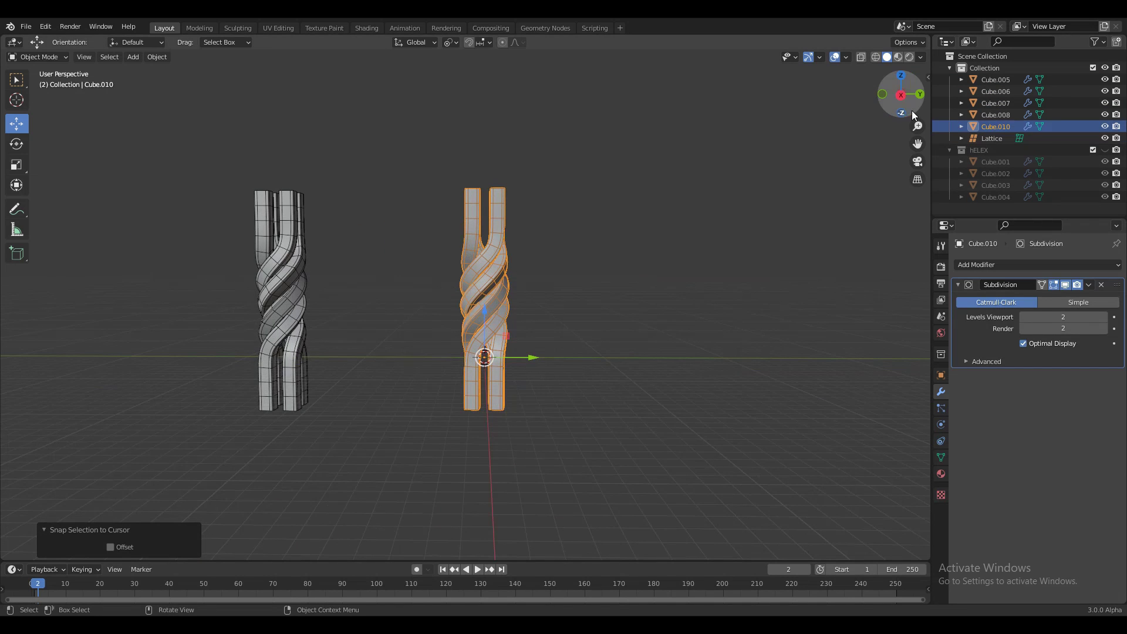
left_click(900, 96)
key("g")
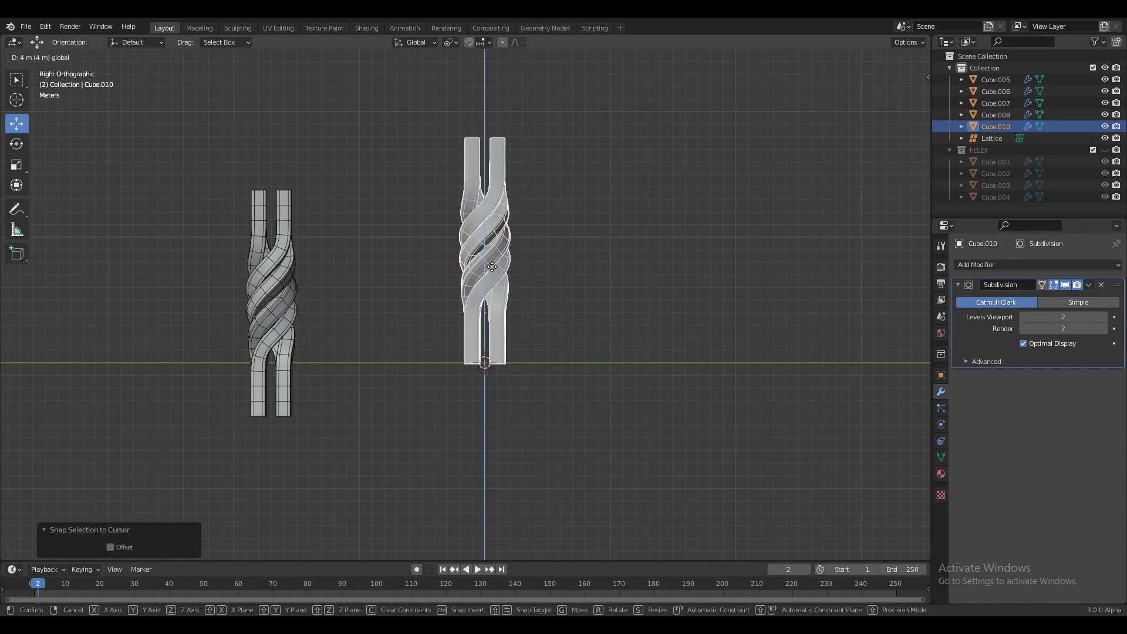
left_click(495, 276)
Select the lattice at the column's base and scale it uniformly by 4.7
left_click(489, 368)
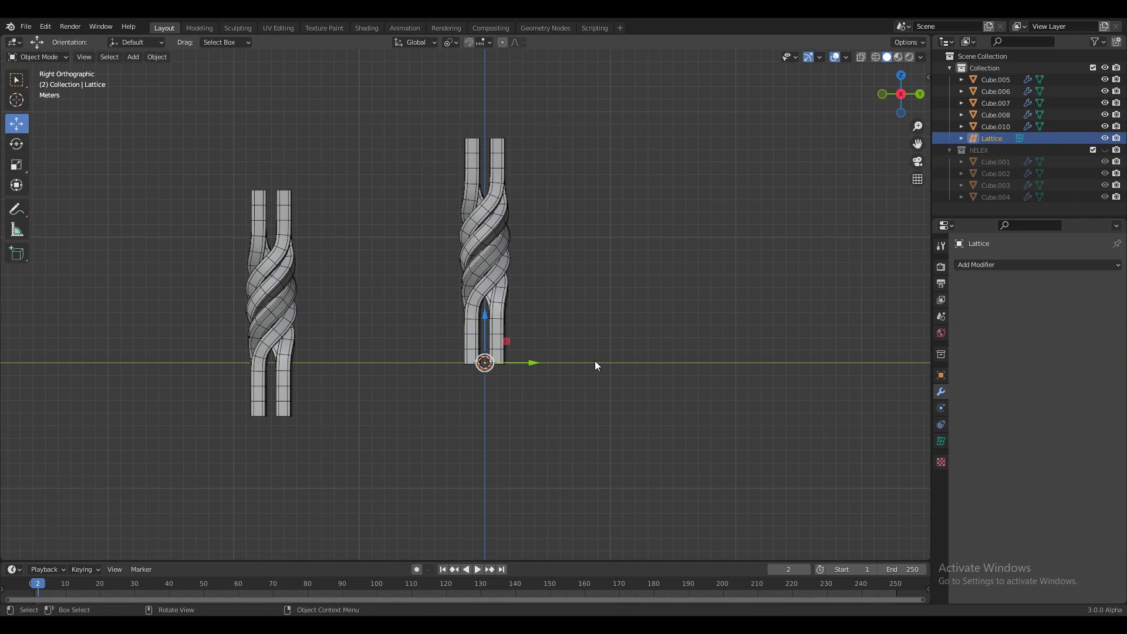
key("s")
left_click(713, 408)
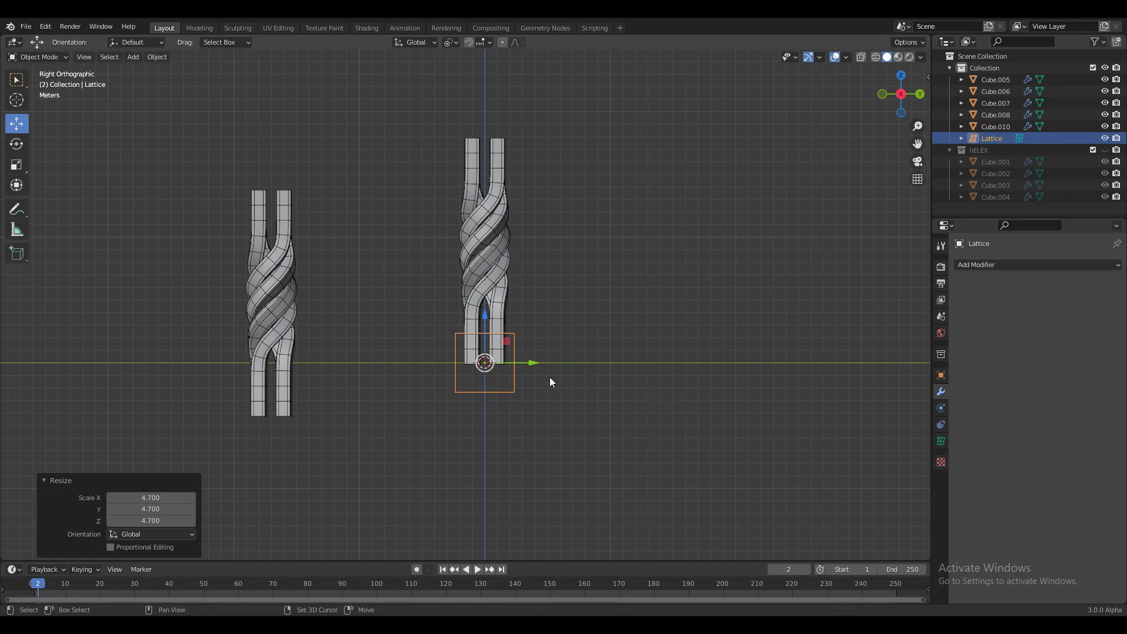
Set the joined column's origin to its geometry and snap the column to the 3D cursor
left_click(502, 280)
right_click(510, 291)
mouse_move(502, 333)
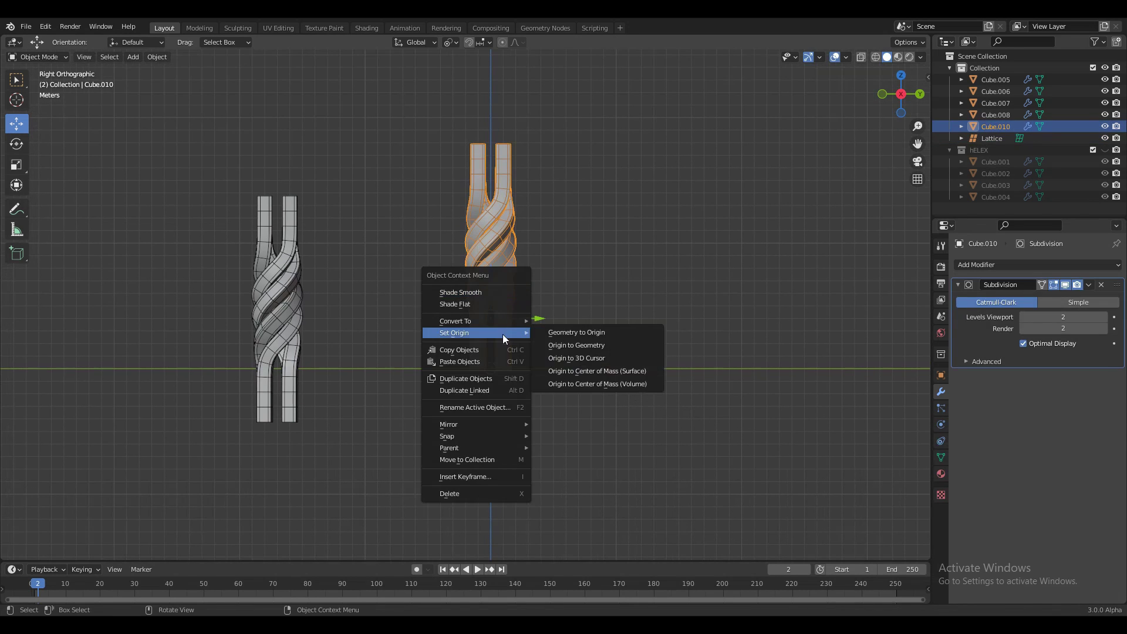
left_click(570, 350)
key("shift+s")
left_click(544, 290)
scroll(541, 352, "up", 3)
Scale the lattice uniformly by 1.2 and by 3.5 along Z so it encloses the whole joined column
left_click(560, 383)
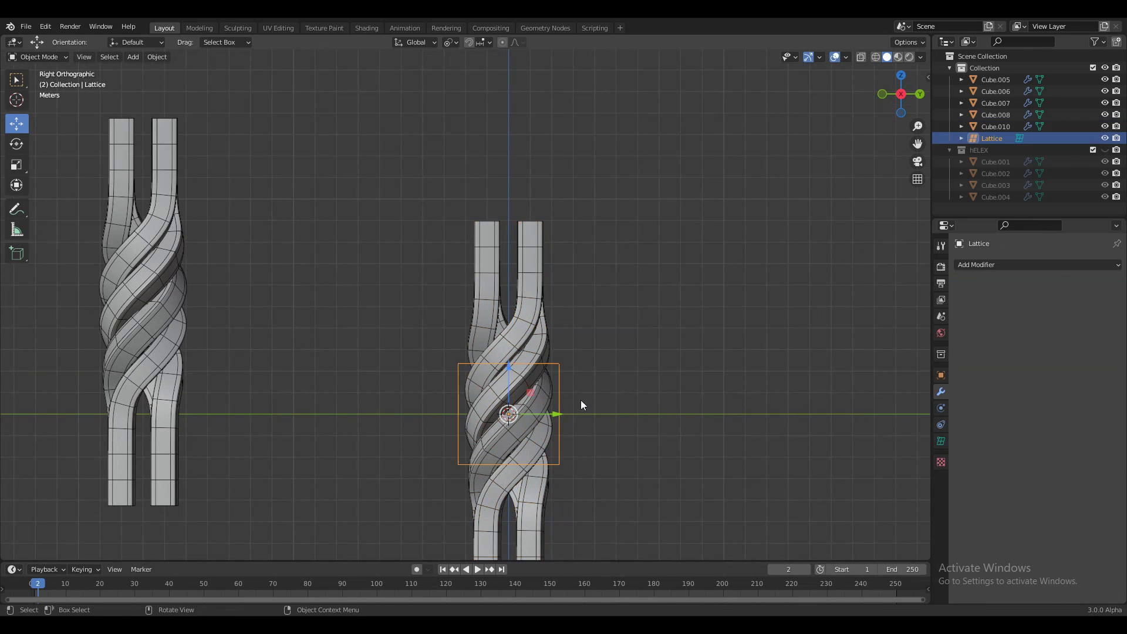
middle_click_drag(580, 405, 550, 234, "shift")
key("s")
left_click(562, 265, "ctrl")
scroll(562, 270, "down", 3)
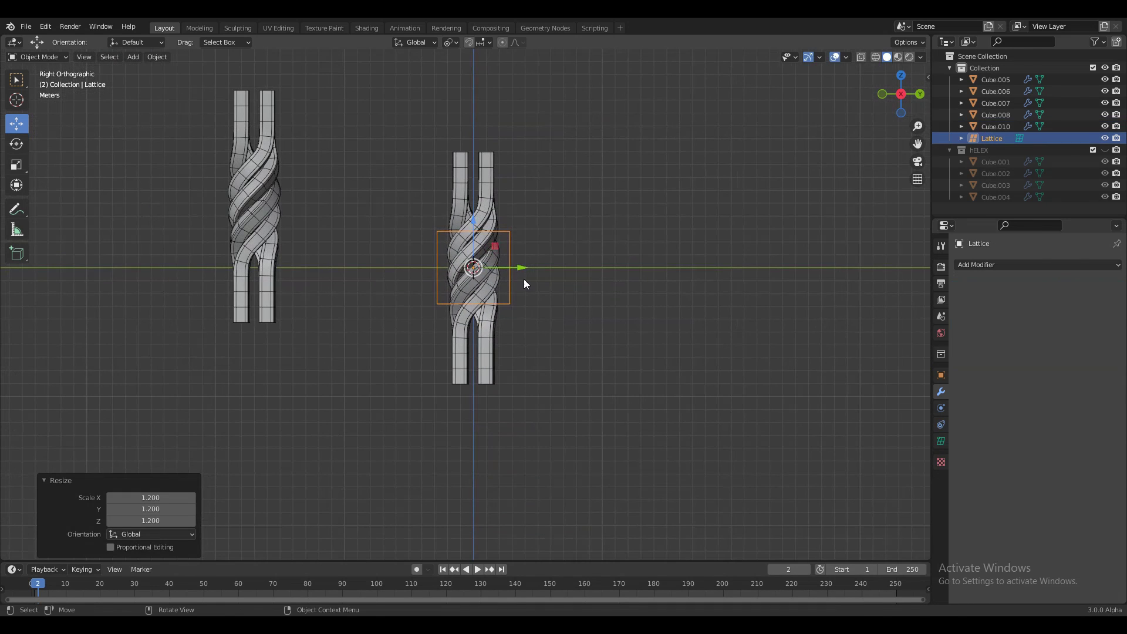
key("s")
key("z")
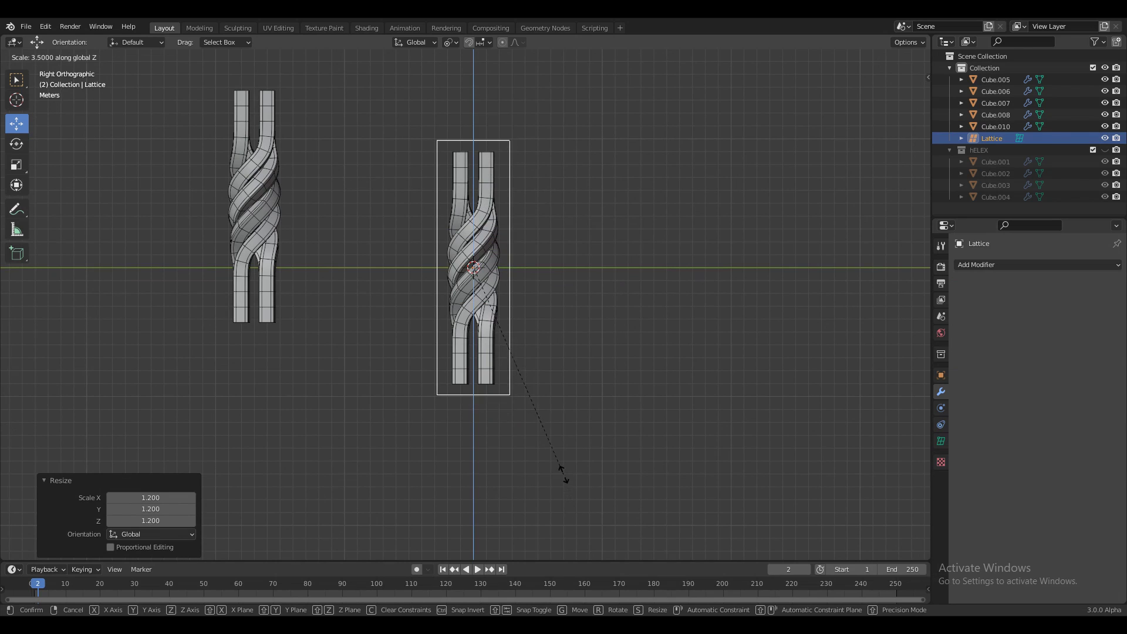
left_click(562, 466)
middle_click_drag(562, 466, 513, 279)
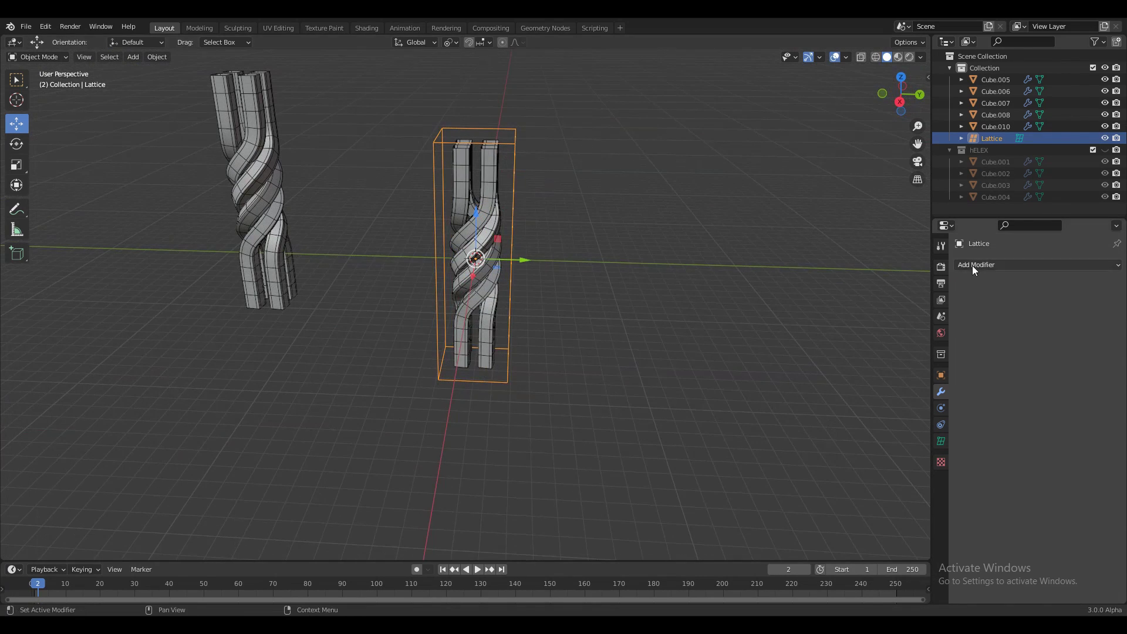
Add a Lattice modifier to the joined column and assign the Lattice object as its target
left_click(486, 230)
left_click(1062, 264)
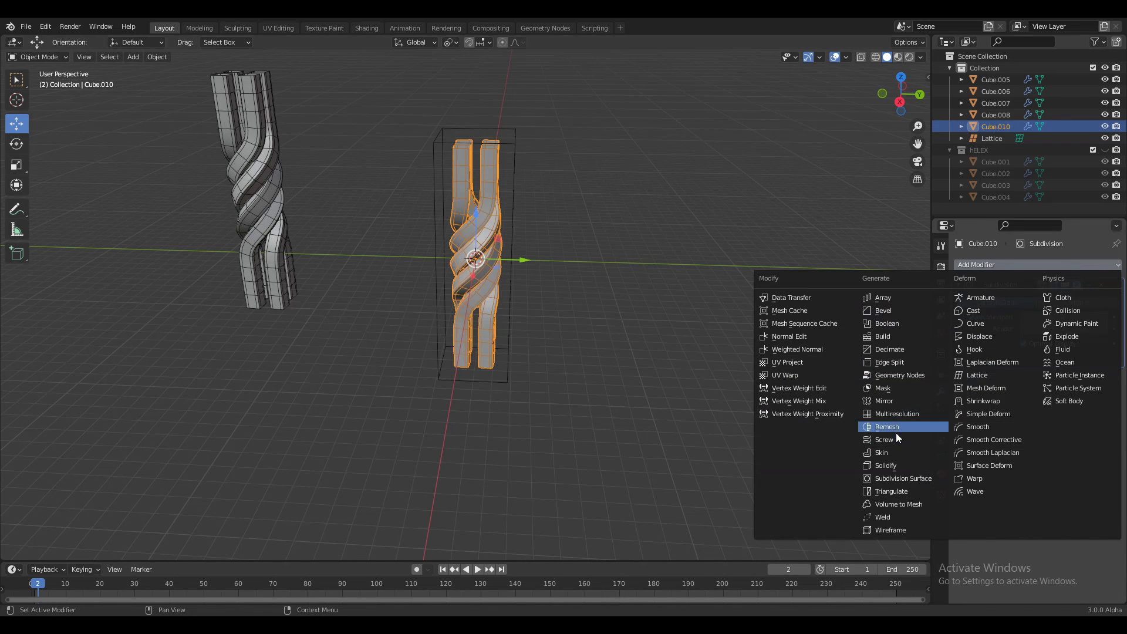
left_click(975, 375)
middle_click_drag(528, 282, 550, 294)
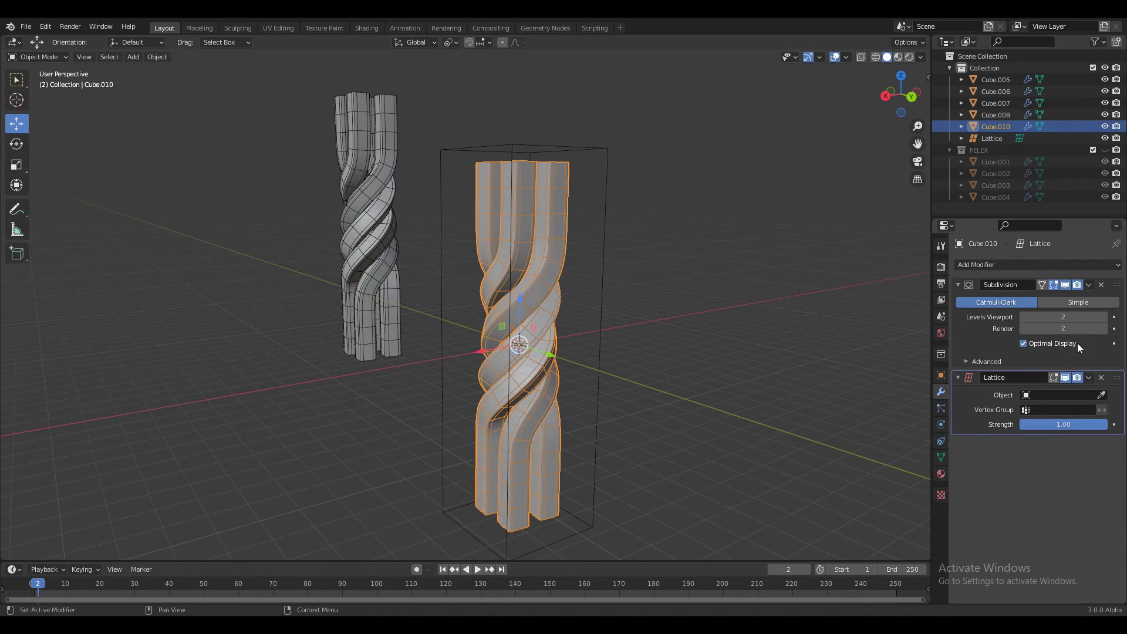
left_click(1056, 395)
left_click(1007, 410)
Set the lattice's resolution to 3 in U, V and W
middle_click_drag(704, 305, 617, 272)
left_click(597, 251)
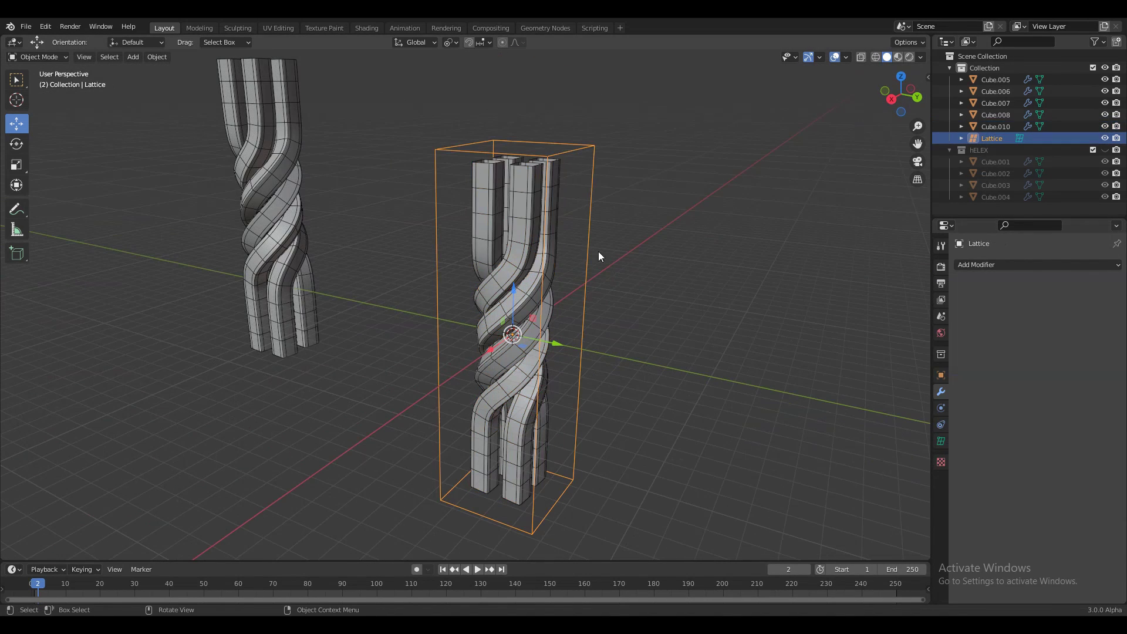
left_click(940, 440)
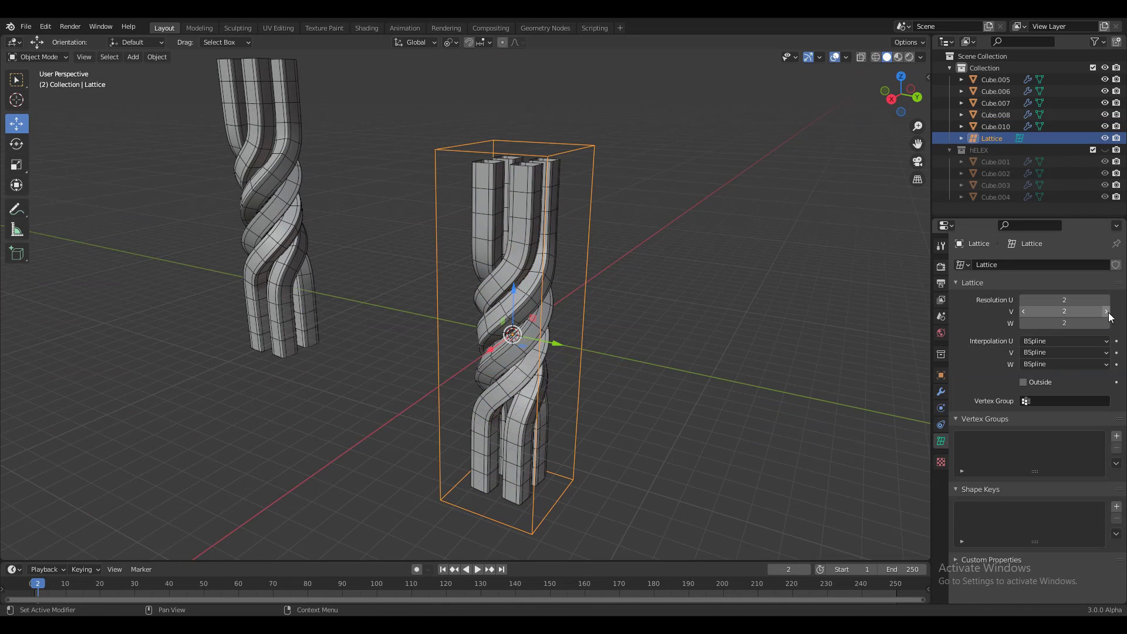
left_click(1023, 300)
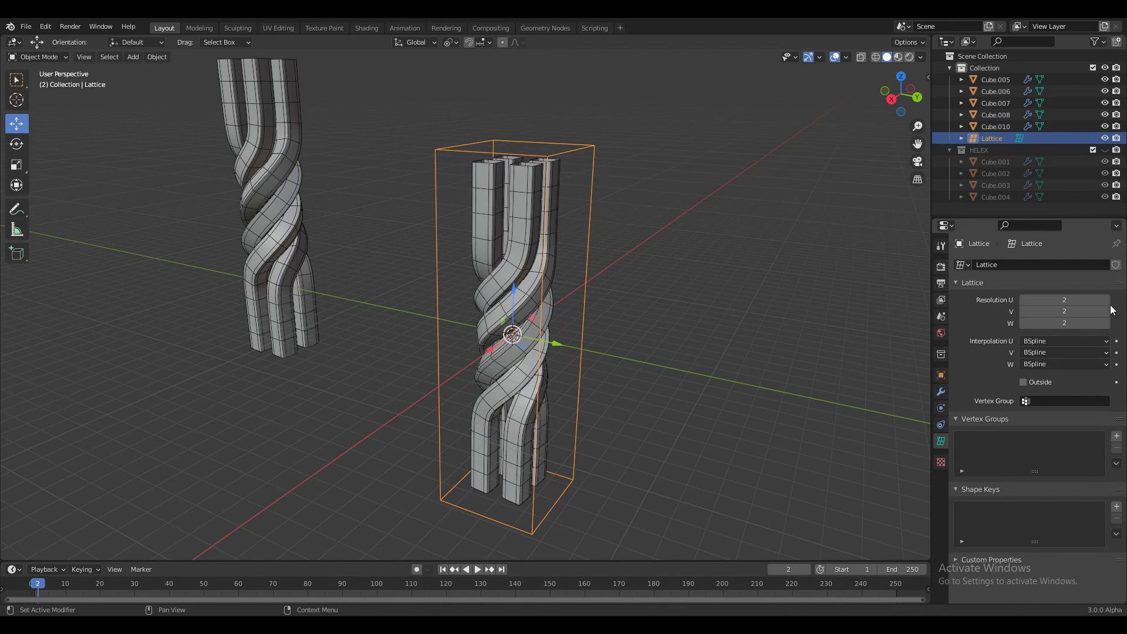
left_click(1107, 301)
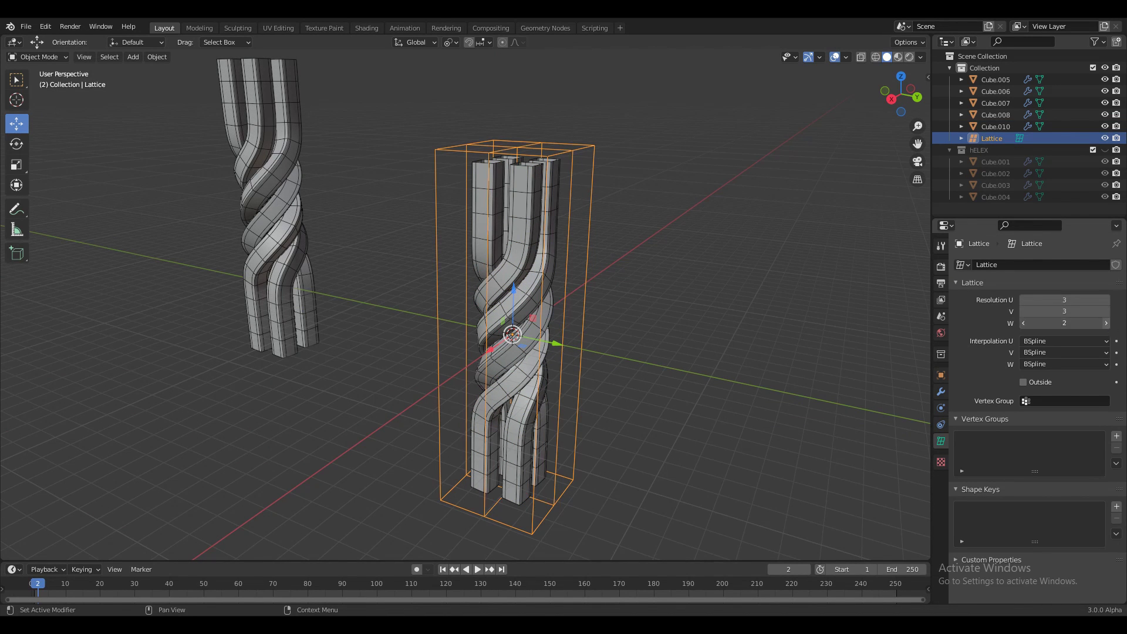
left_click(1106, 323)
Set the lattice's W resolution to 5 and scale its middle ring of control points uniformly by 1.9
key("Tab")
middle_click_drag(692, 325, 562, 300)
key("alt+a")
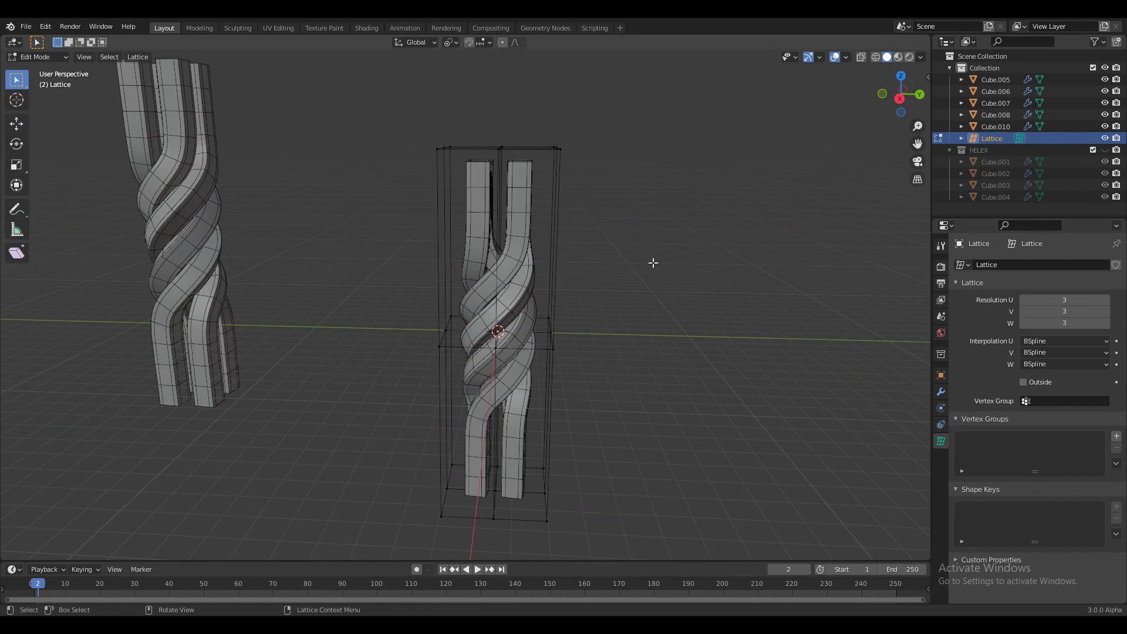
left_click(899, 99)
key("s")
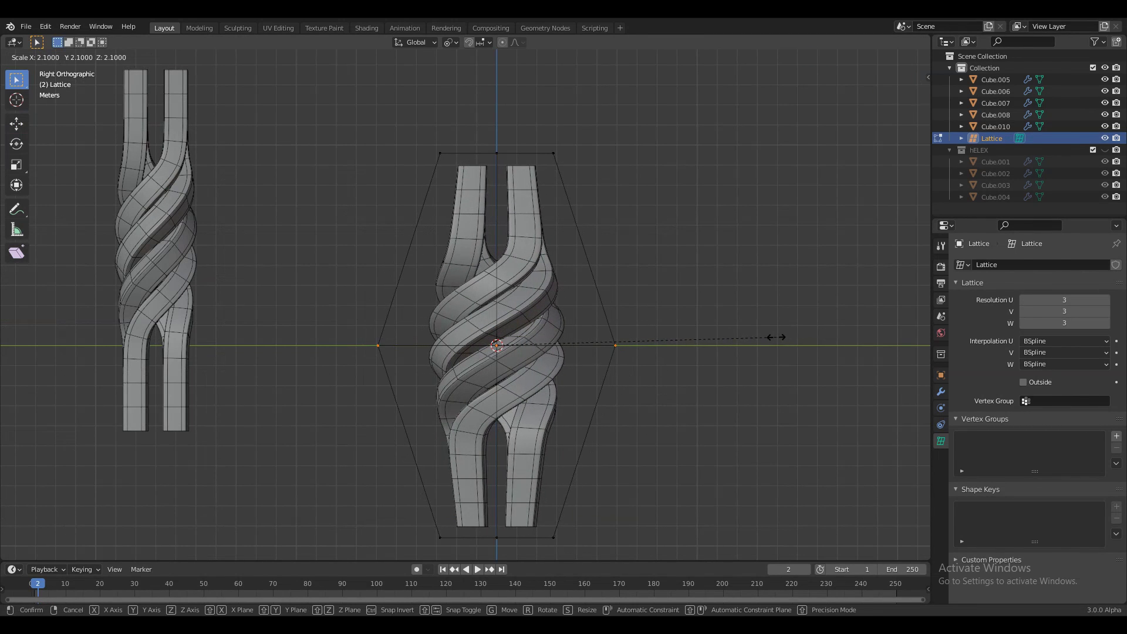
key("Escape")
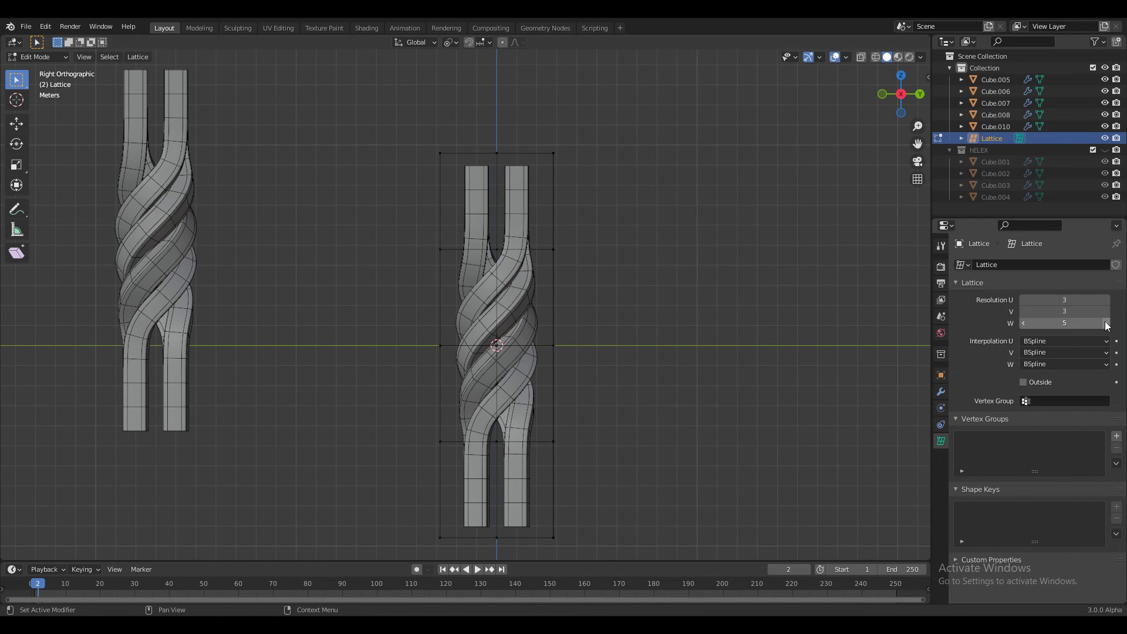
left_click_drag(613, 311, 296, 380)
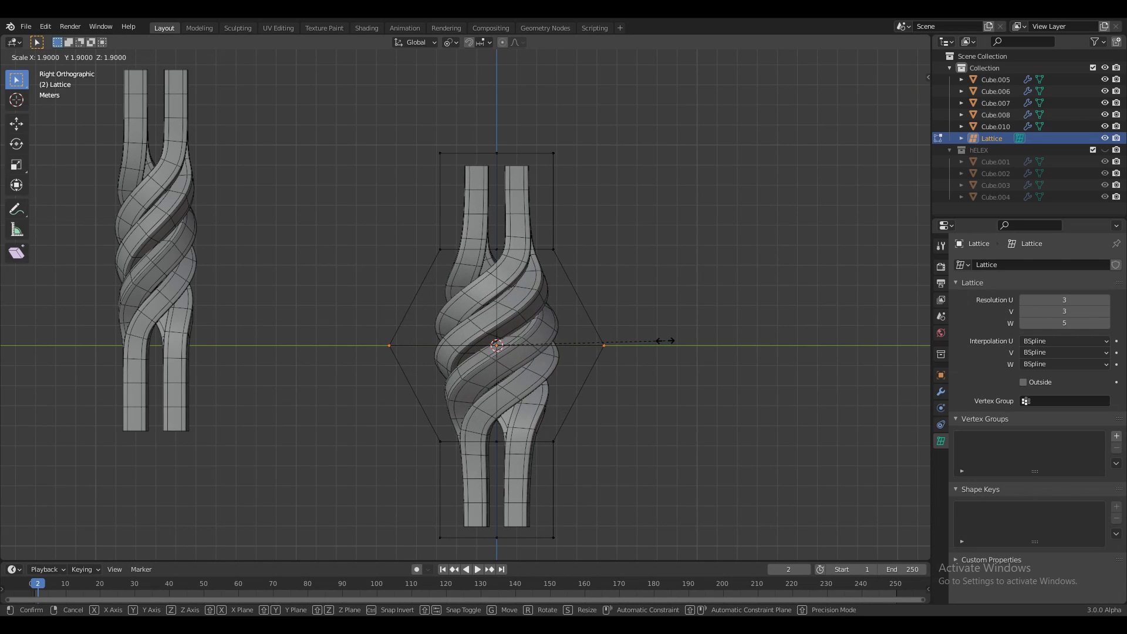
left_click(665, 341)
Check the bulge in object mode and scale the lattice's middle ring of control points by a further 1.2
middle_click_drag(649, 337, 513, 405)
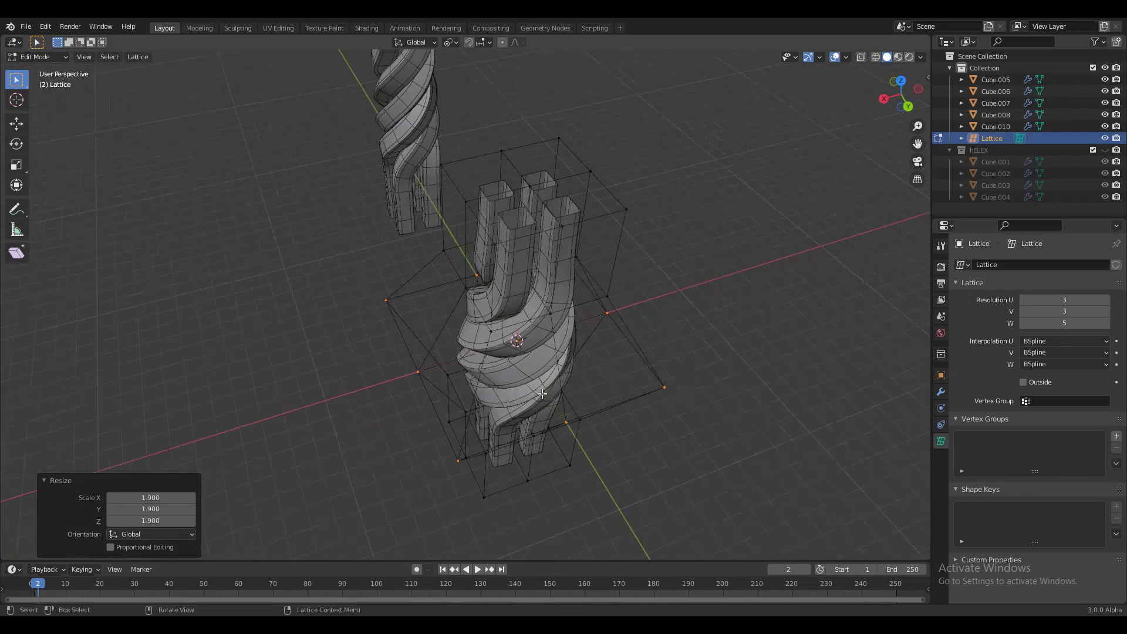
key("Tab")
left_click(690, 289)
left_click(689, 288)
middle_click_drag(689, 288, 603, 359)
left_click(604, 357)
key("Tab")
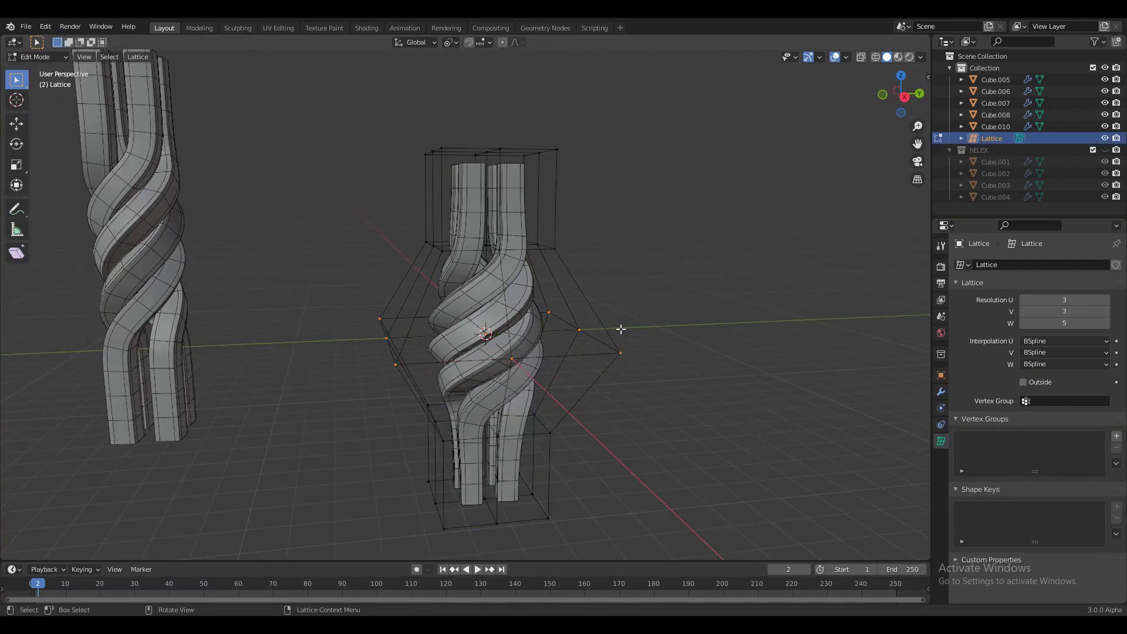
key("KP_3")
left_click_drag(698, 286, 324, 396)
key("s")
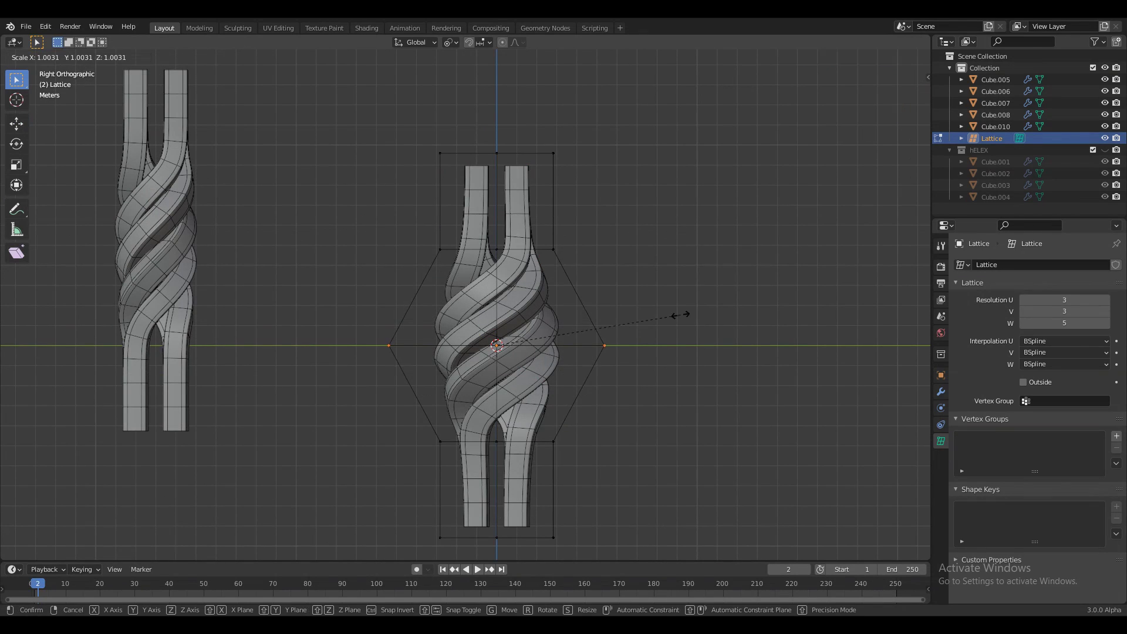
left_click(707, 320)
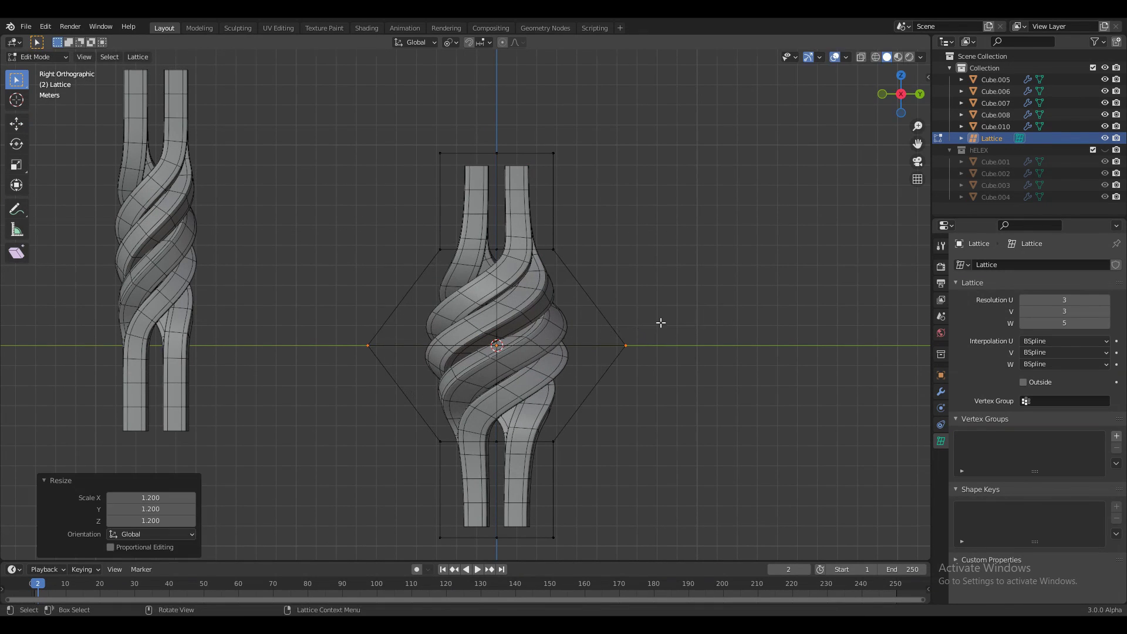
Leave lattice editing, apply the Lattice modifier on the joined column and delete the lattice cage
middle_click_drag(659, 322, 547, 349)
key("Tab")
left_click(549, 351)
left_click(940, 374)
left_click(941, 391)
left_click(1088, 377)
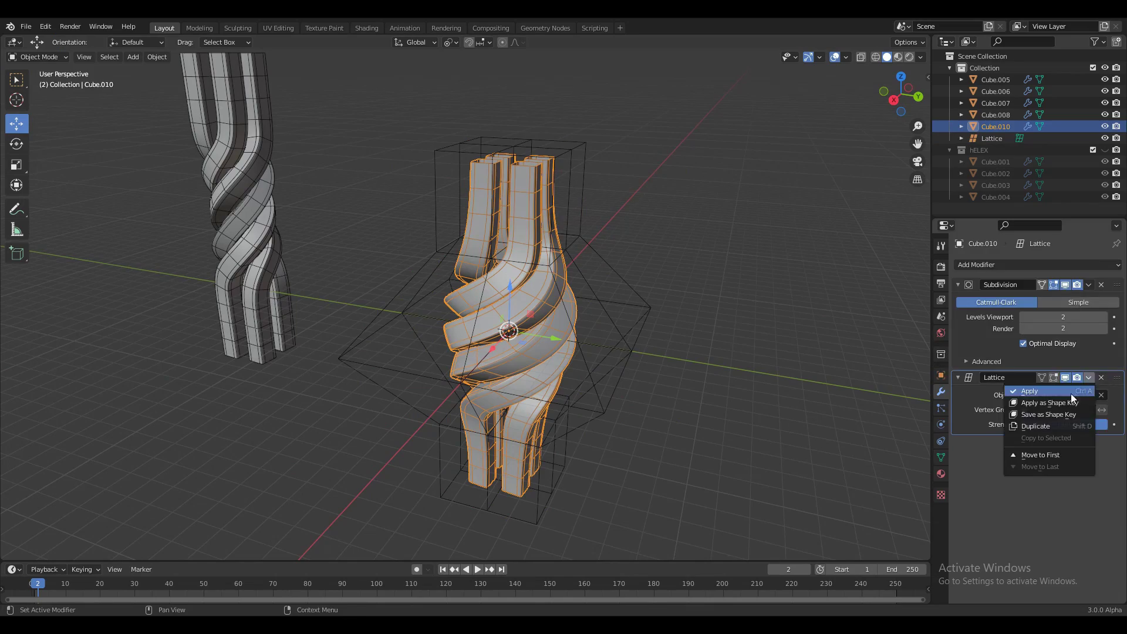
left_click(1070, 394)
left_click(630, 353)
key("Delete")
left_click(516, 242)
key("KP_3")
Undo the lattice deletion and the application of the column's Lattice modifier
key("ctrl+z")
key("ctrl+z")
key("ctrl+z")
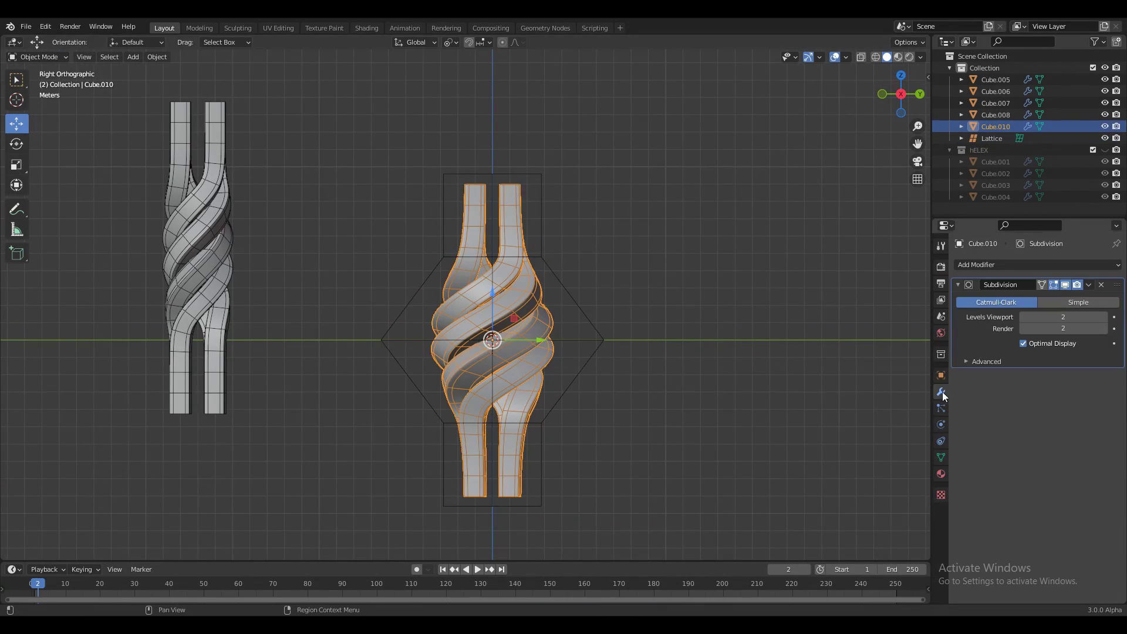
key("ctrl+z")
Select the lattice and raise its W resolution to 7
left_click(599, 333)
left_click(941, 441)
left_click(1107, 323)
left_click(1106, 324)
left_click(675, 305)
middle_click_drag(601, 314, 594, 270)
scroll(579, 329, "down", 2)
left_click(594, 270)
Scale the control-point rings directly above and below the lattice's middle by about 0.895 in X and Y, excluding Z
key("KP_3")
key("Tab")
left_click_drag(749, 223, 455, 276)
left_click_drag(690, 365, 426, 398, "shift")
key("s")
key("shift+z")
left_click(779, 307)
key("s")
key("shift+z")
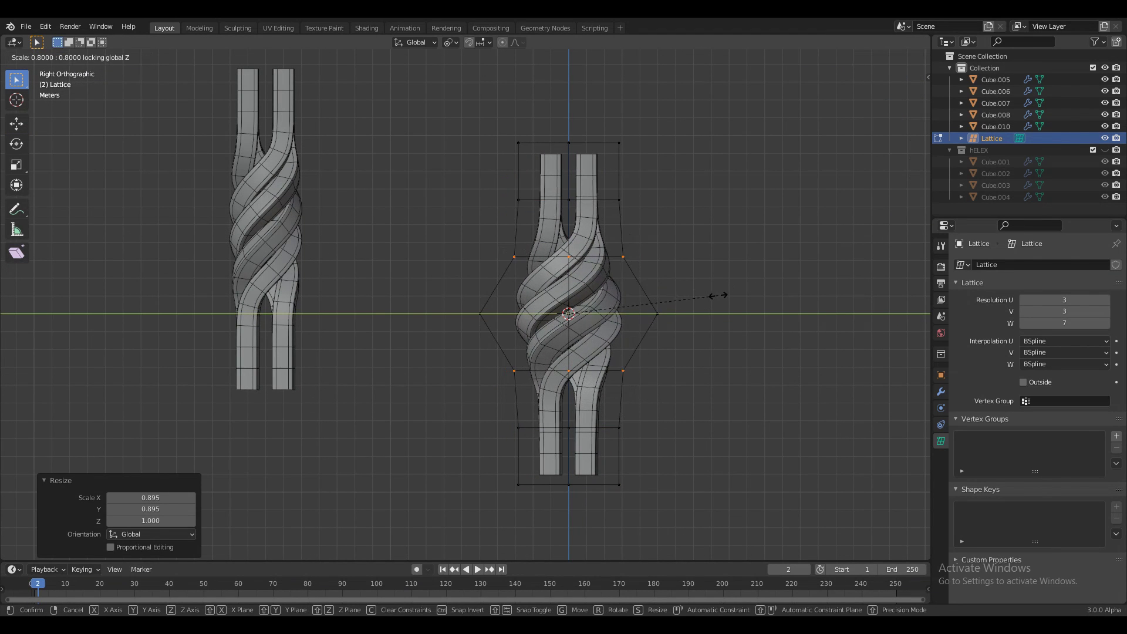
left_click(707, 294)
key("Tab")
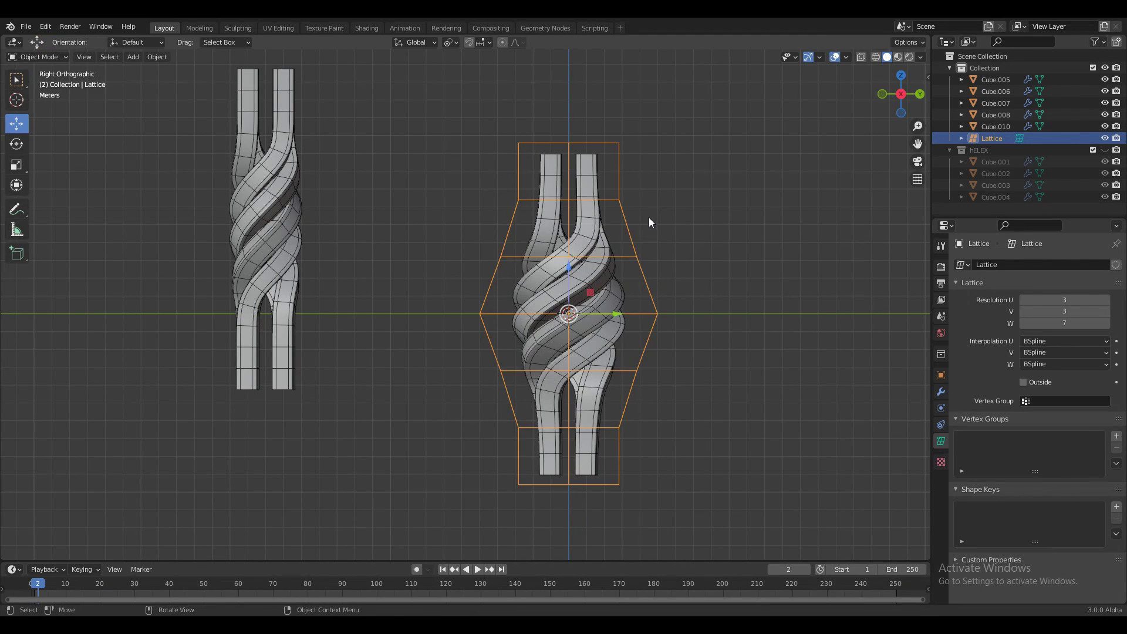
Apply the joined column's Lattice modifier and delete the lattice object
middle_click_drag(649, 217, 616, 248)
left_click(615, 249)
left_click(941, 392)
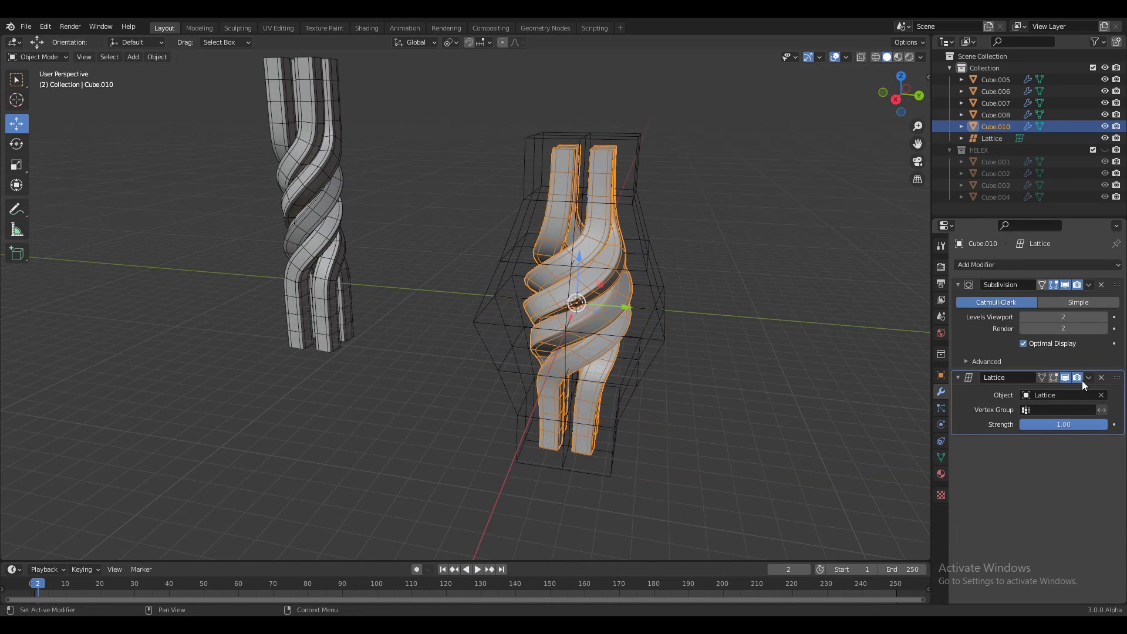
left_click(1030, 391)
left_click(649, 295)
key("Delete")
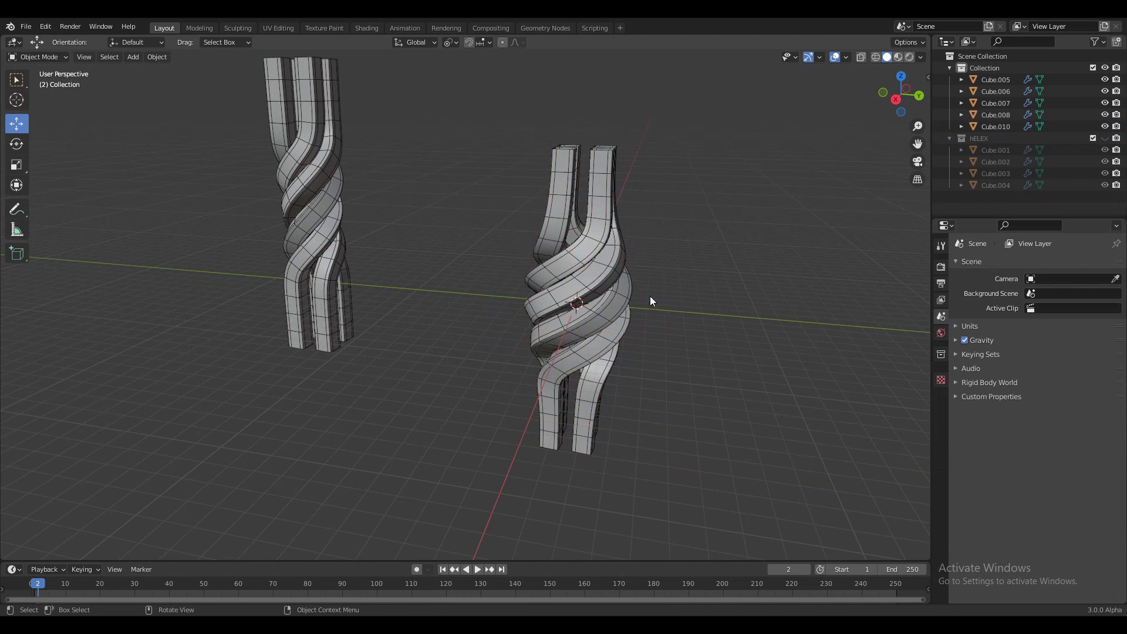
Raise the deformed column 9 m along Z in the right view so its base sits at the origin
left_click(894, 101)
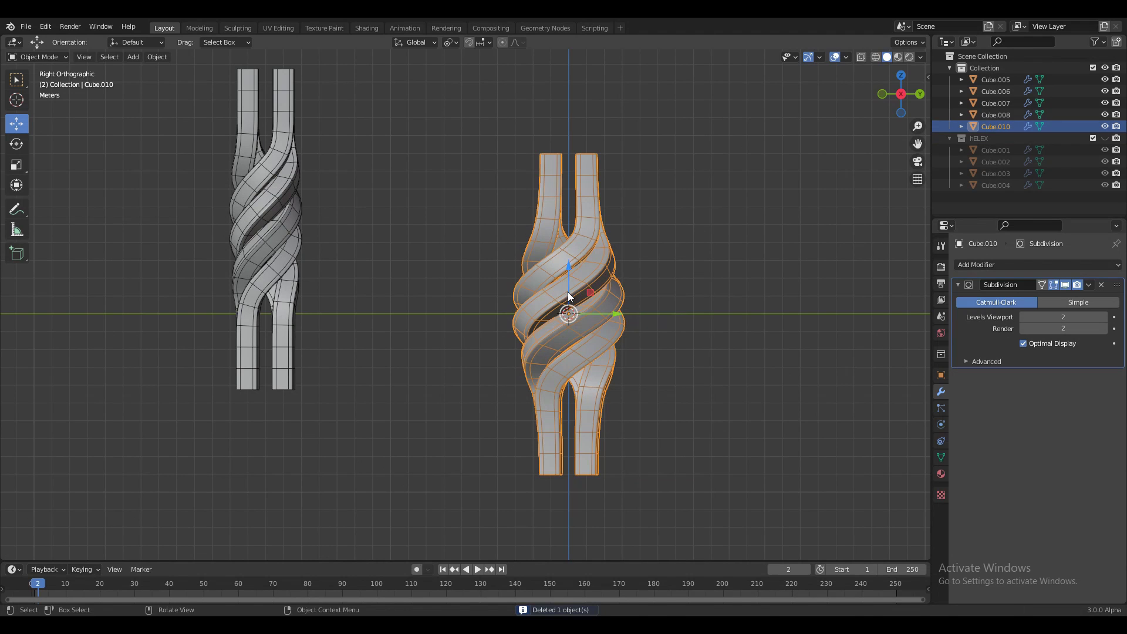
left_click_drag(568, 297, 452, 179)
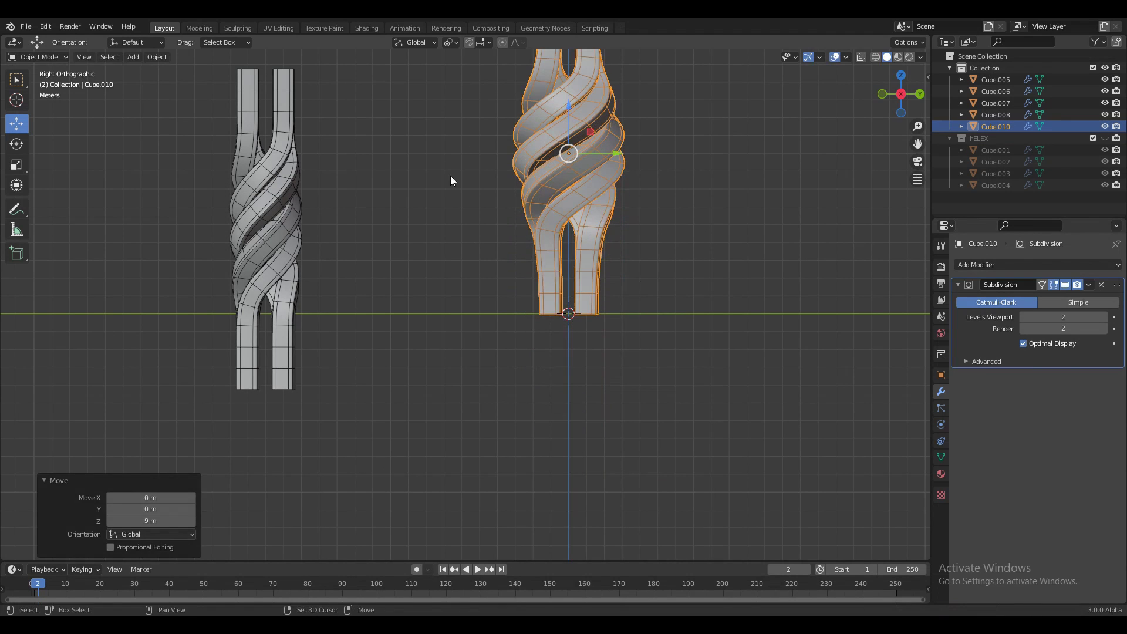
Move the four original strands up to ground level and along Y so they stand close beside the deformed column
middle_click_drag(327, 221, 383, 322, "shift")
left_click(345, 303)
left_click_drag(416, 183, 343, 291)
left_click_drag(365, 342, 527, 342, "ctrl")
left_click(730, 290)
Hide the viewport overlays and examine the original and deformed columns from several angles
middle_click_drag(773, 154, 794, 231)
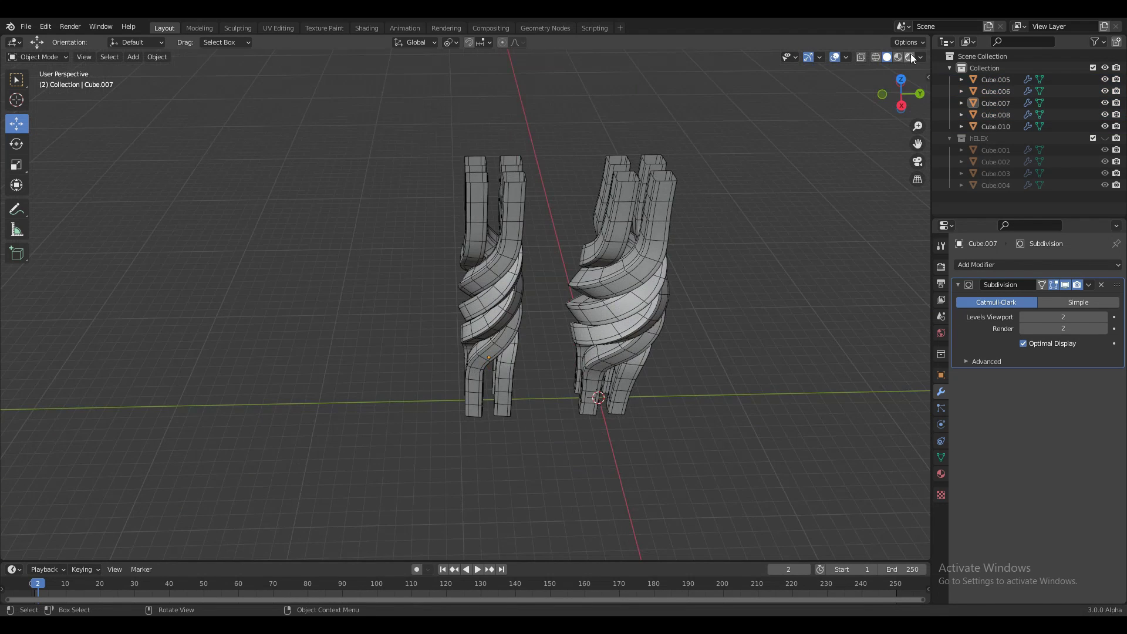
left_click(835, 56)
middle_click_drag(805, 174, 732, 191)
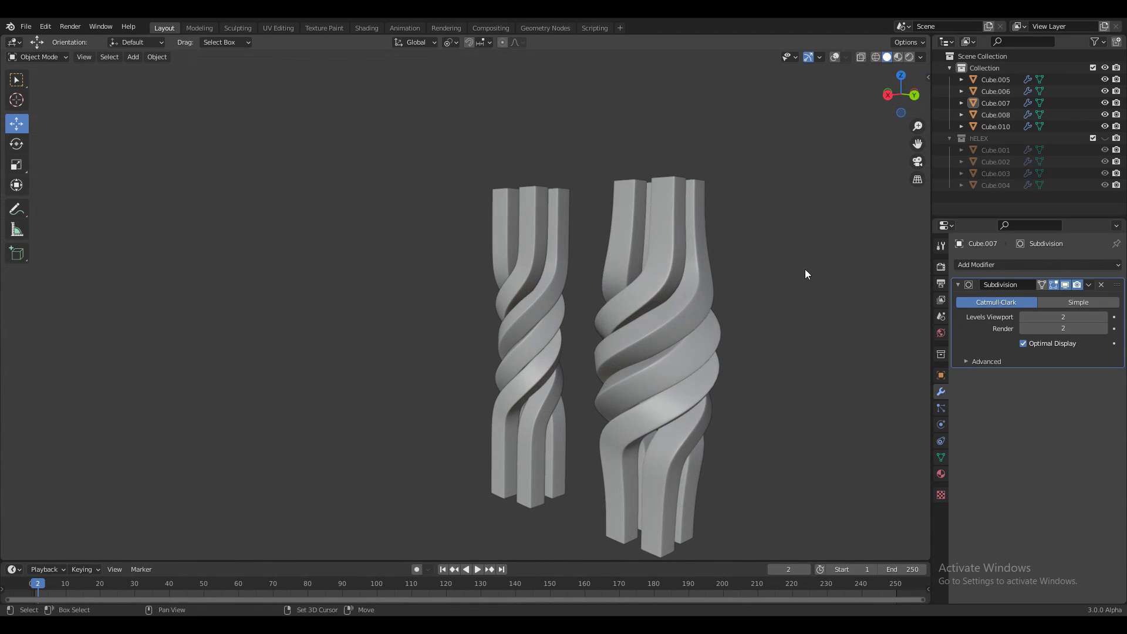
middle_click_drag(805, 270, 665, 218)
left_click(834, 57)
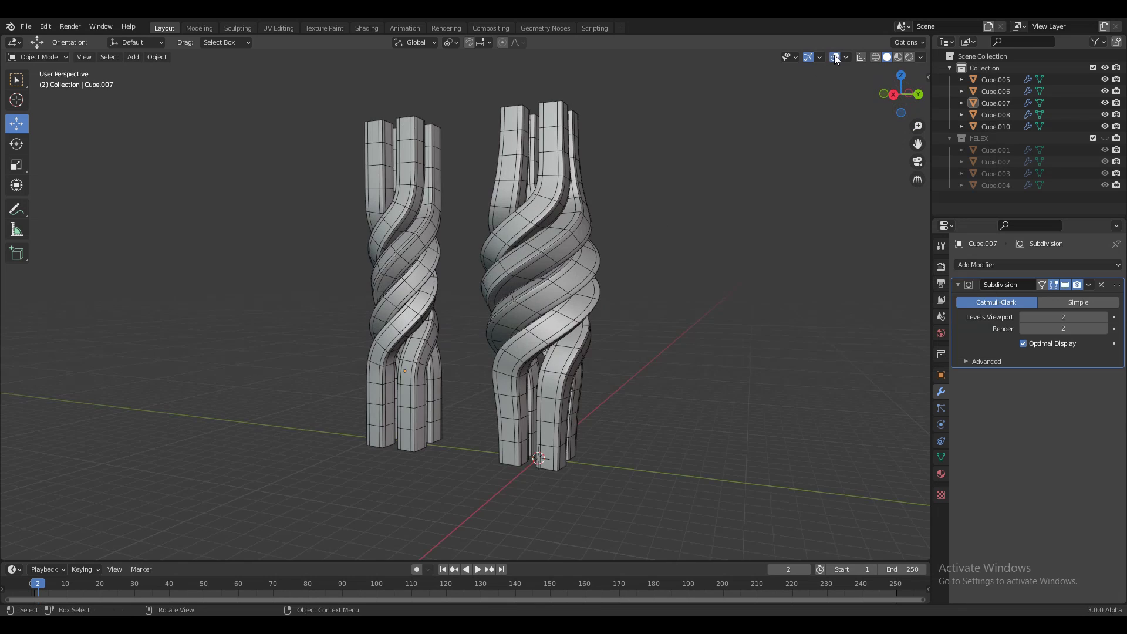
left_click(835, 56)
left_click(834, 56)
left_click(834, 56)
middle_click_drag(836, 59, 666, 330)
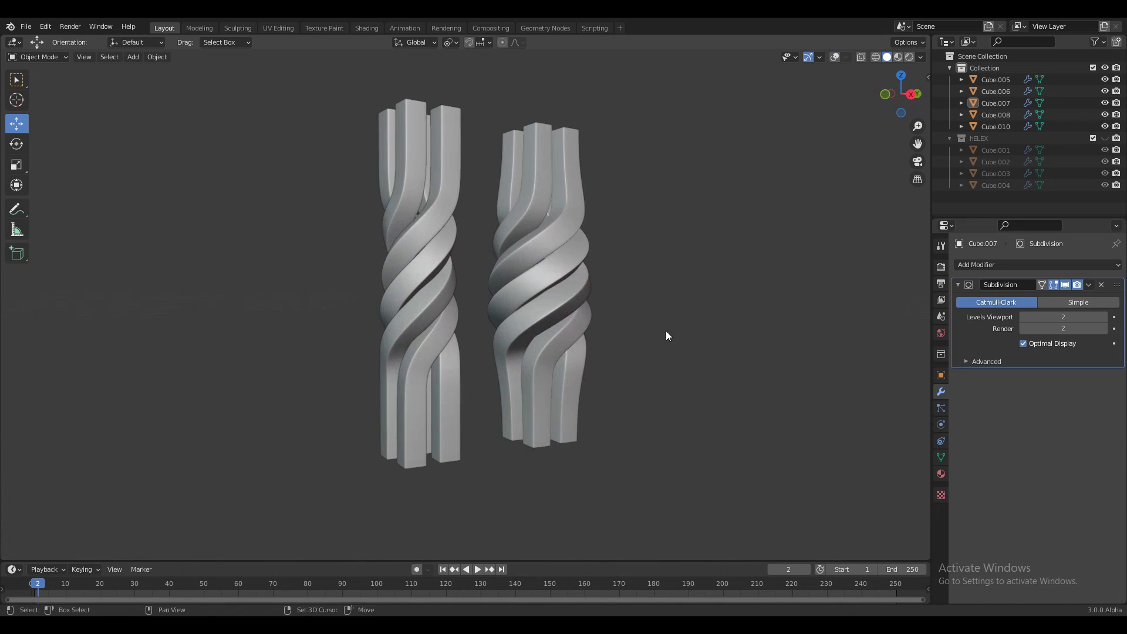